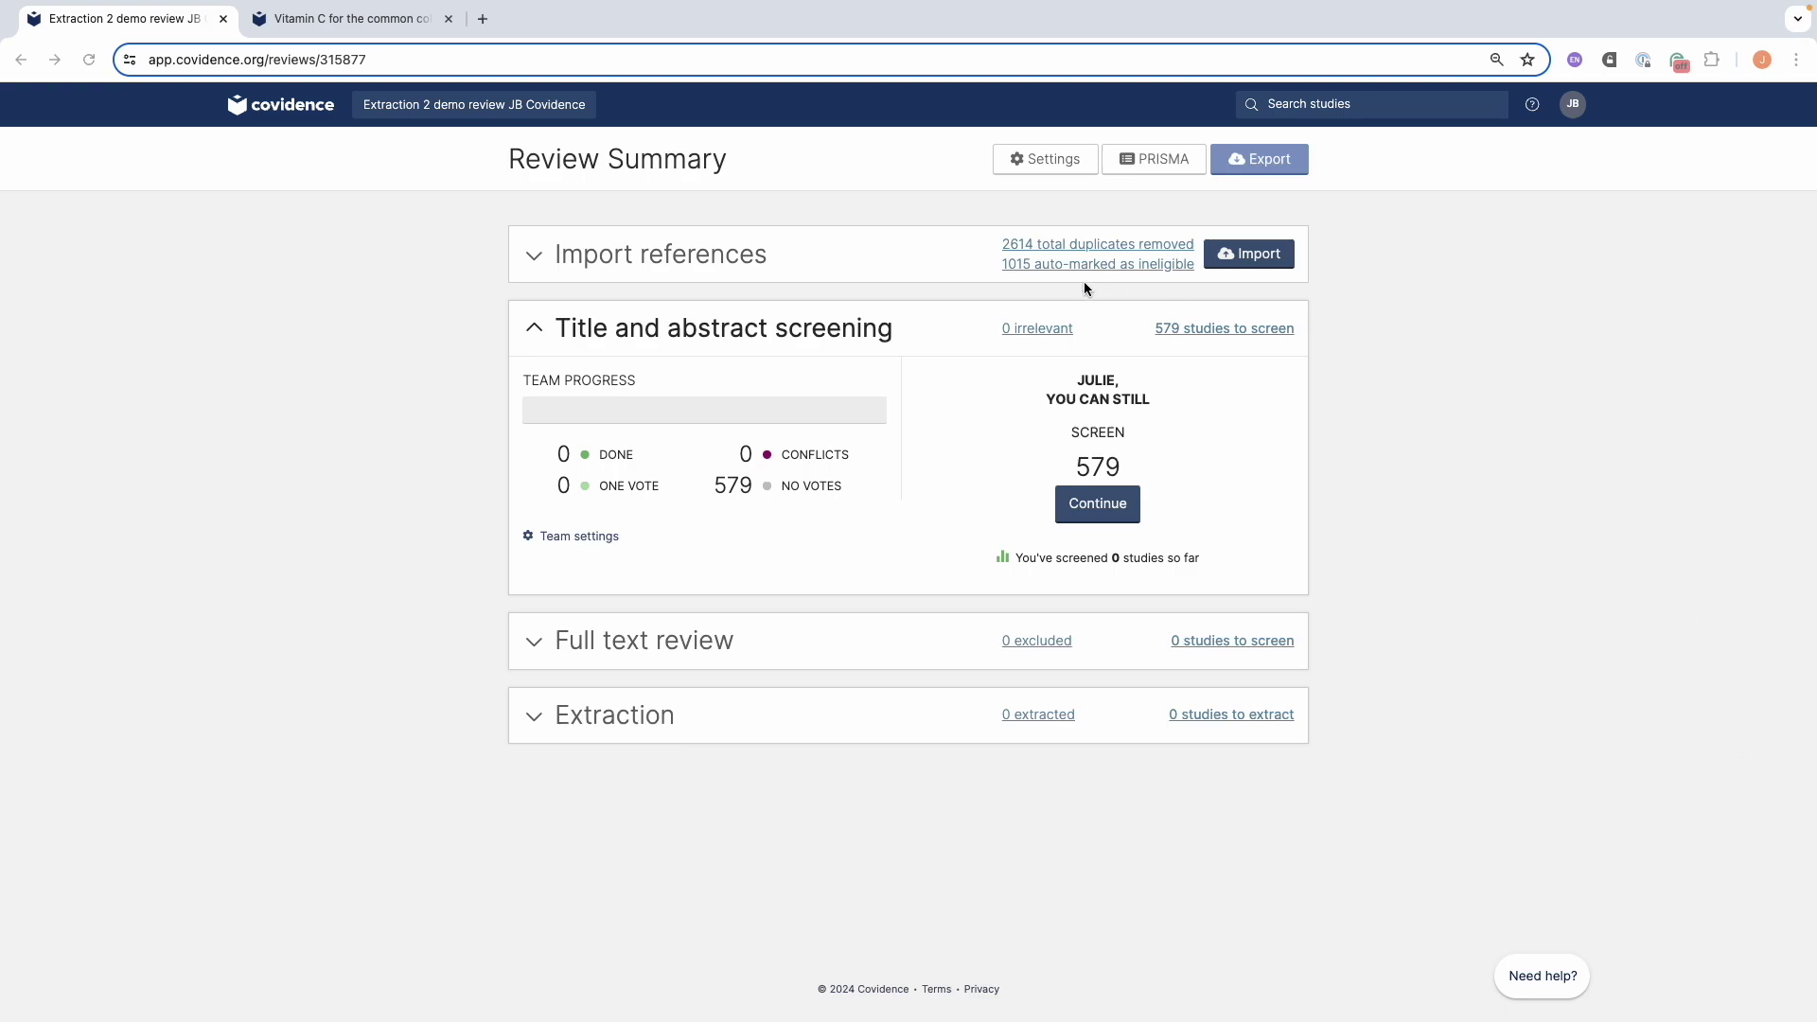
# Open review Settings to show the 2-reviewer requirements and the Extraction 2 tool choice
pyautogui.click(1057, 163)
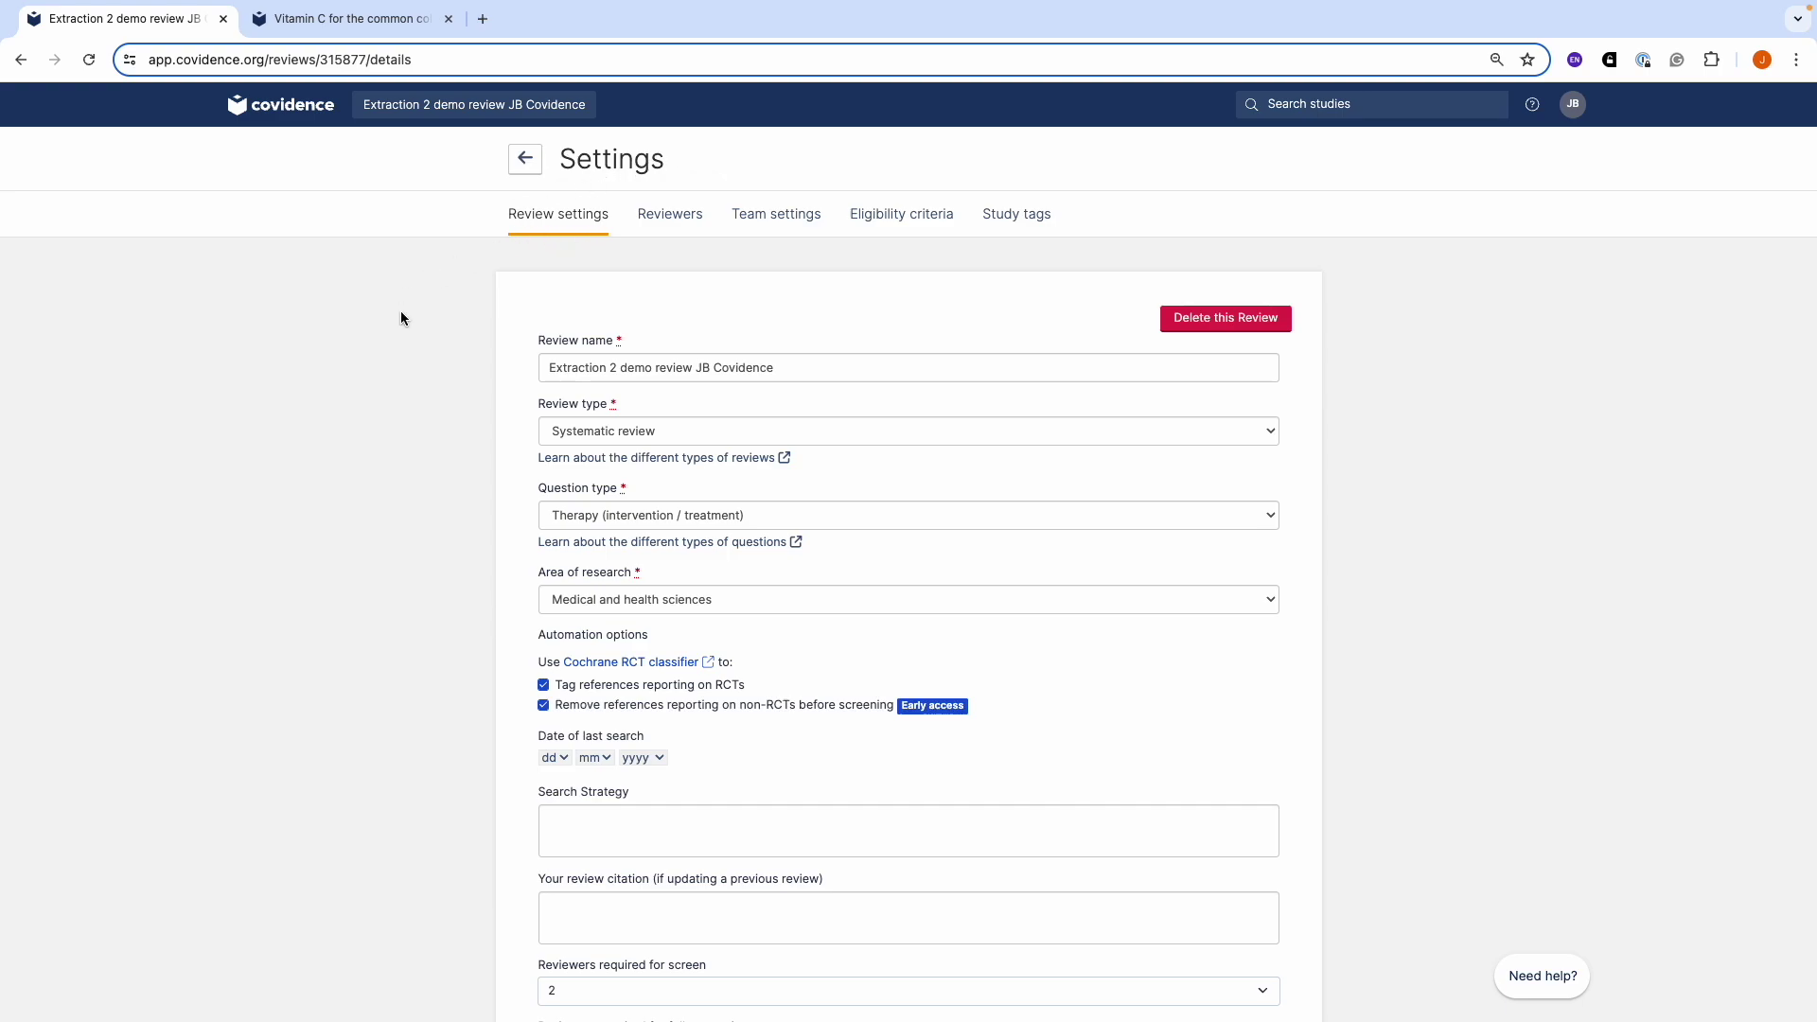
pyautogui.scroll(-3, 400, 313)
pyautogui.scroll(-4, 401, 318)
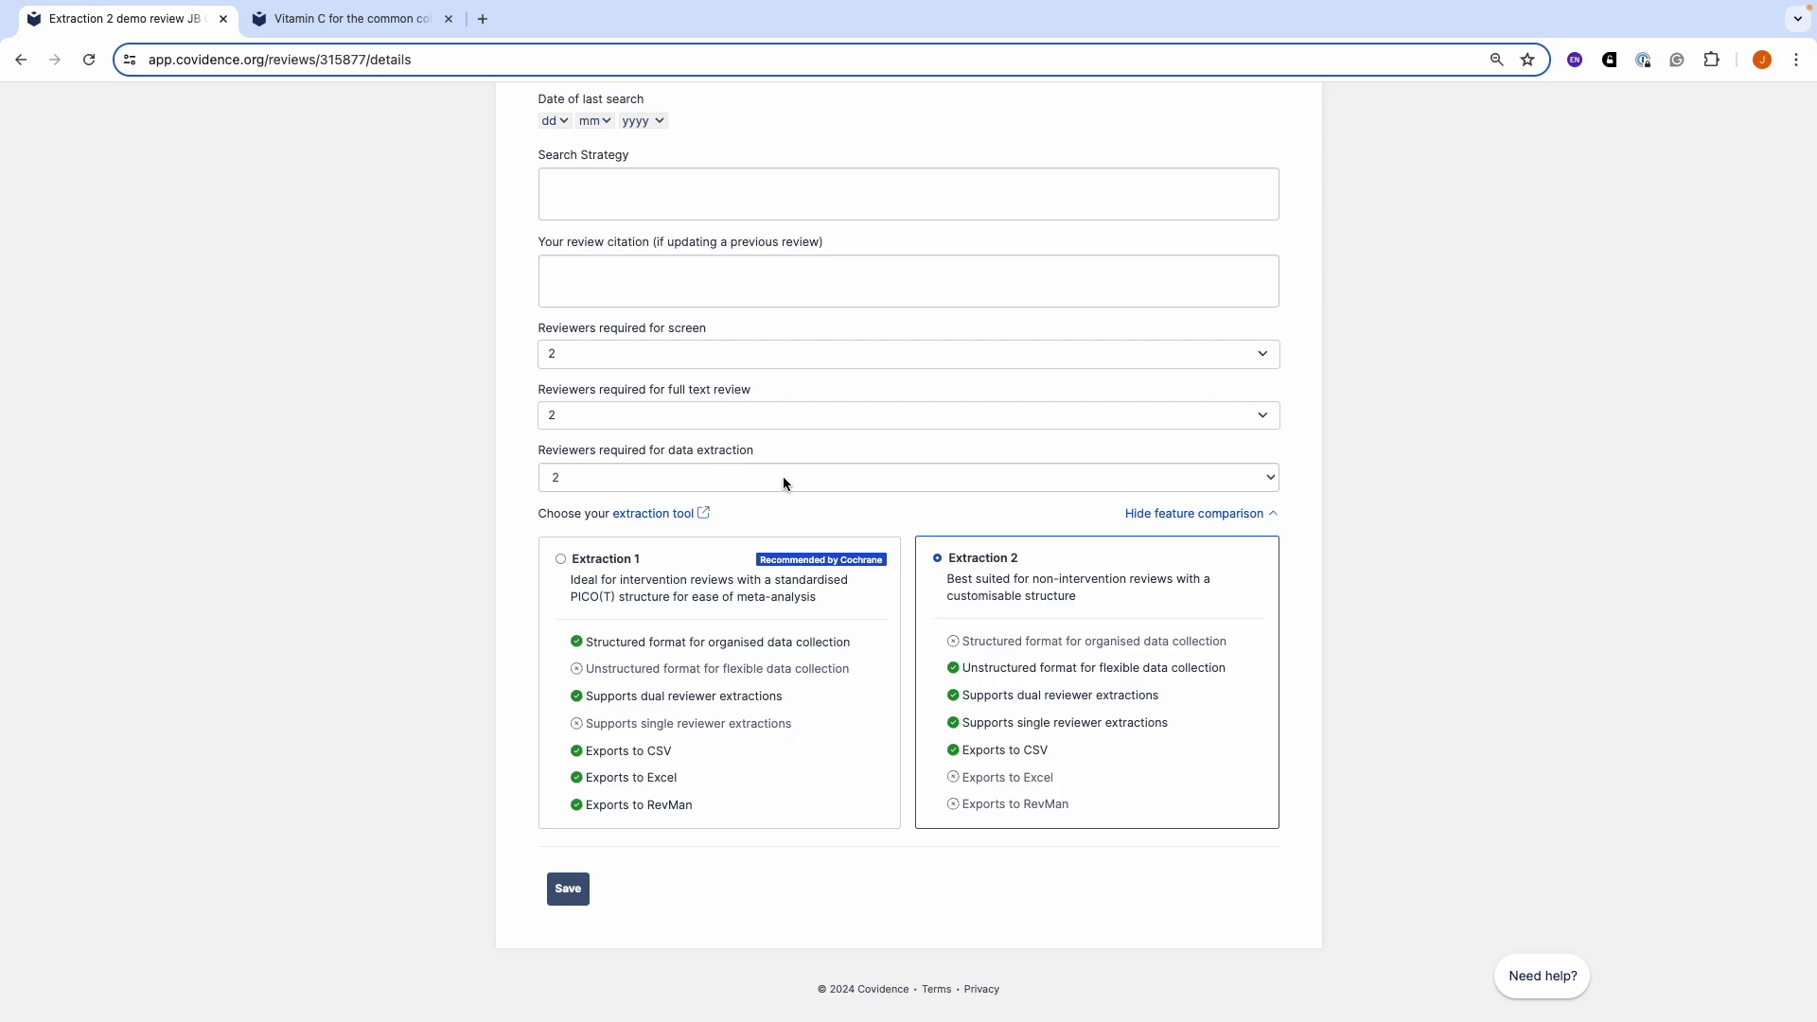
# Set reviewers required for data extraction to 1 and save the review settings
pyautogui.click(1271, 484)
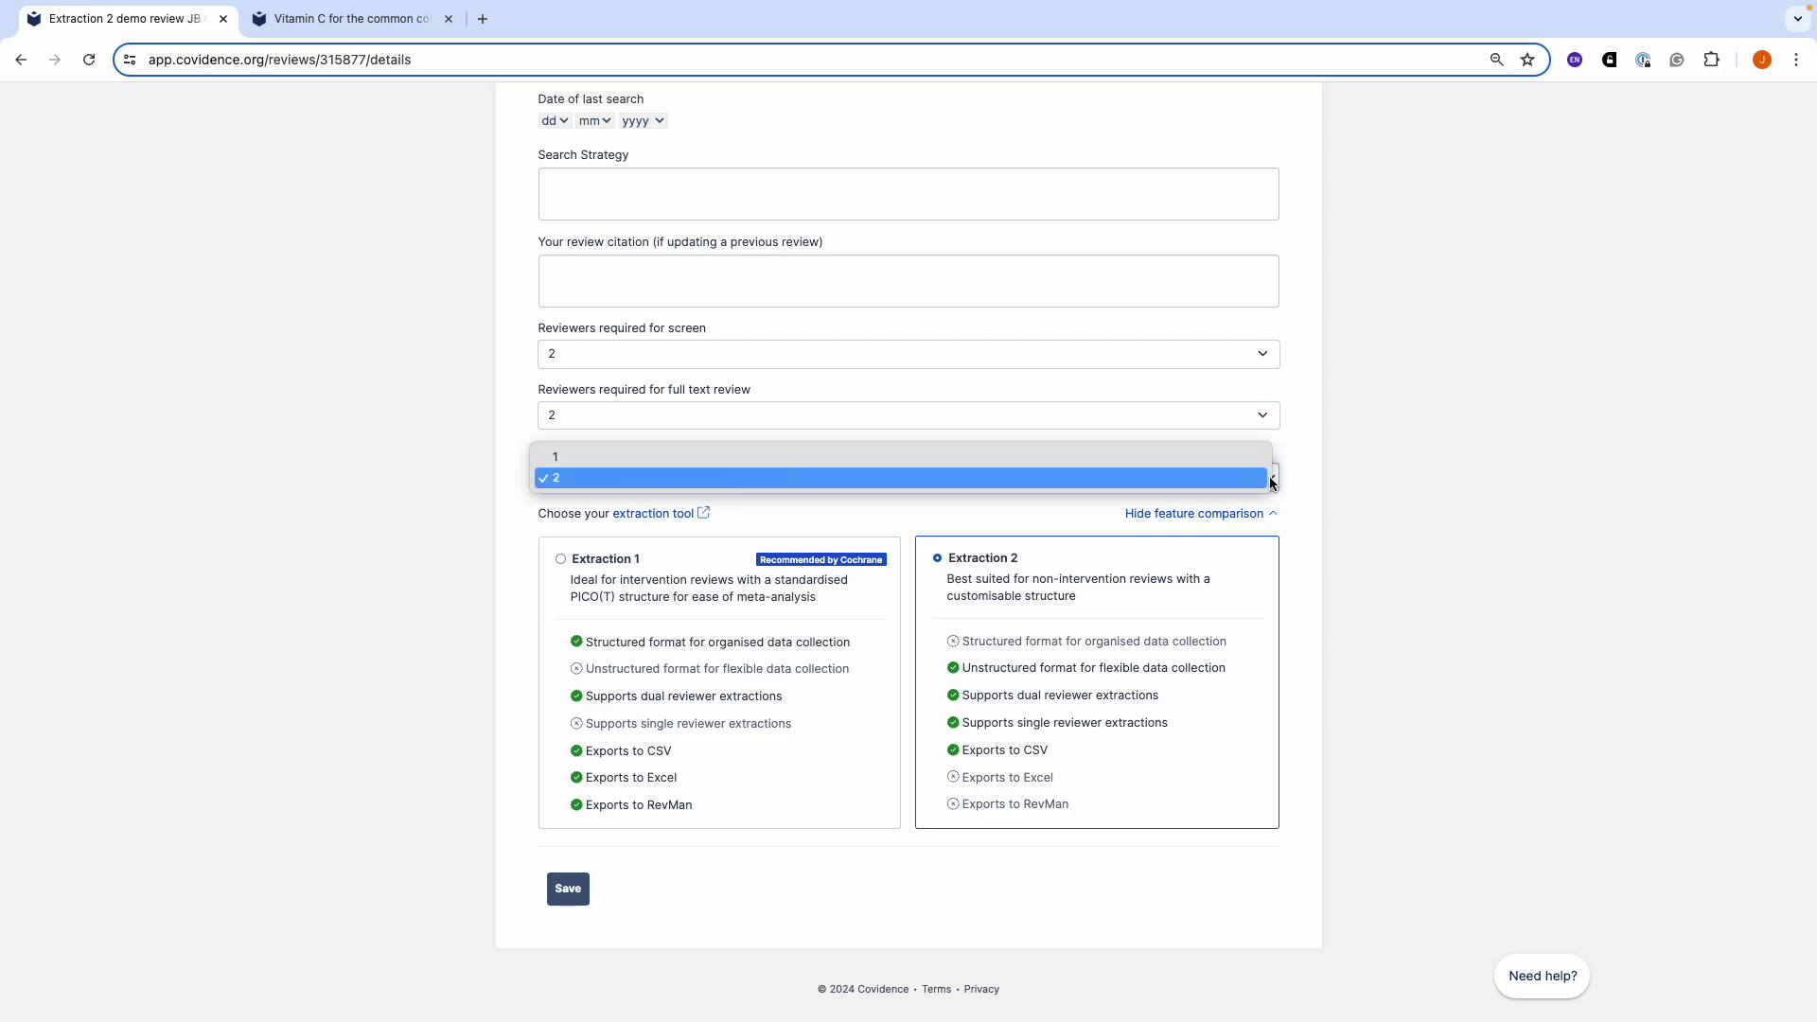
pyautogui.click(1272, 484)
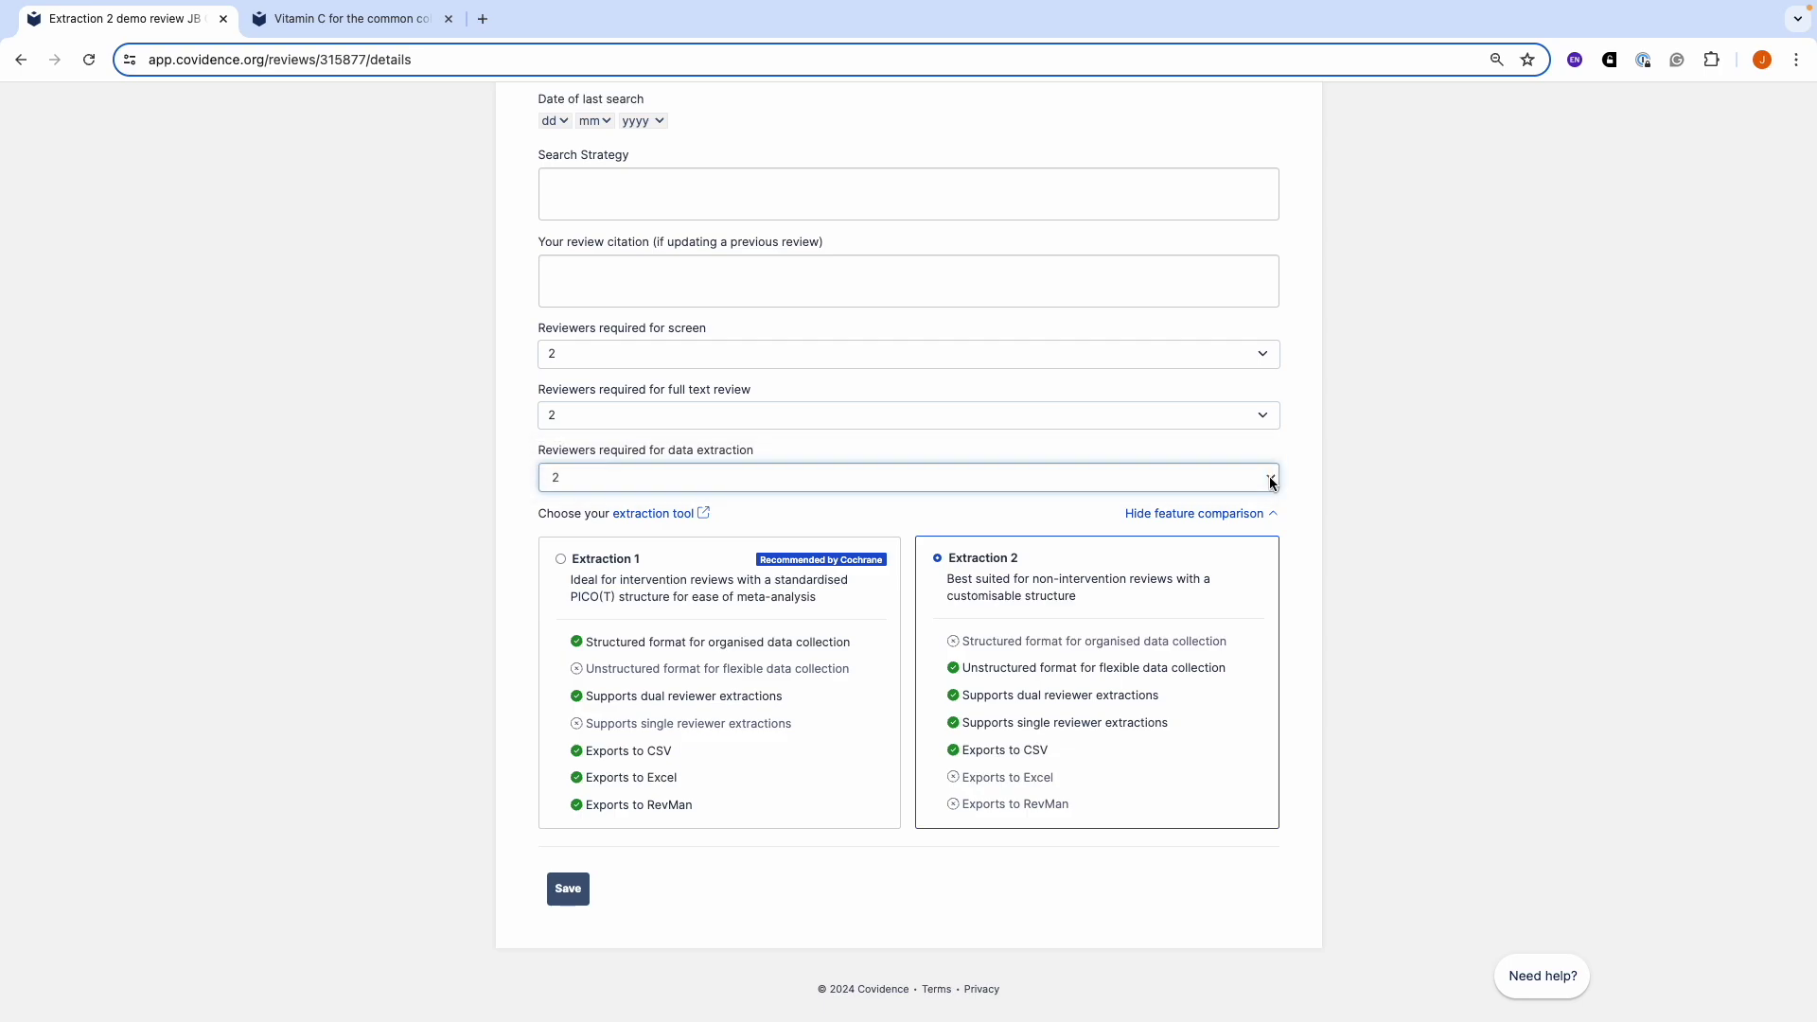
pyautogui.click(1271, 484)
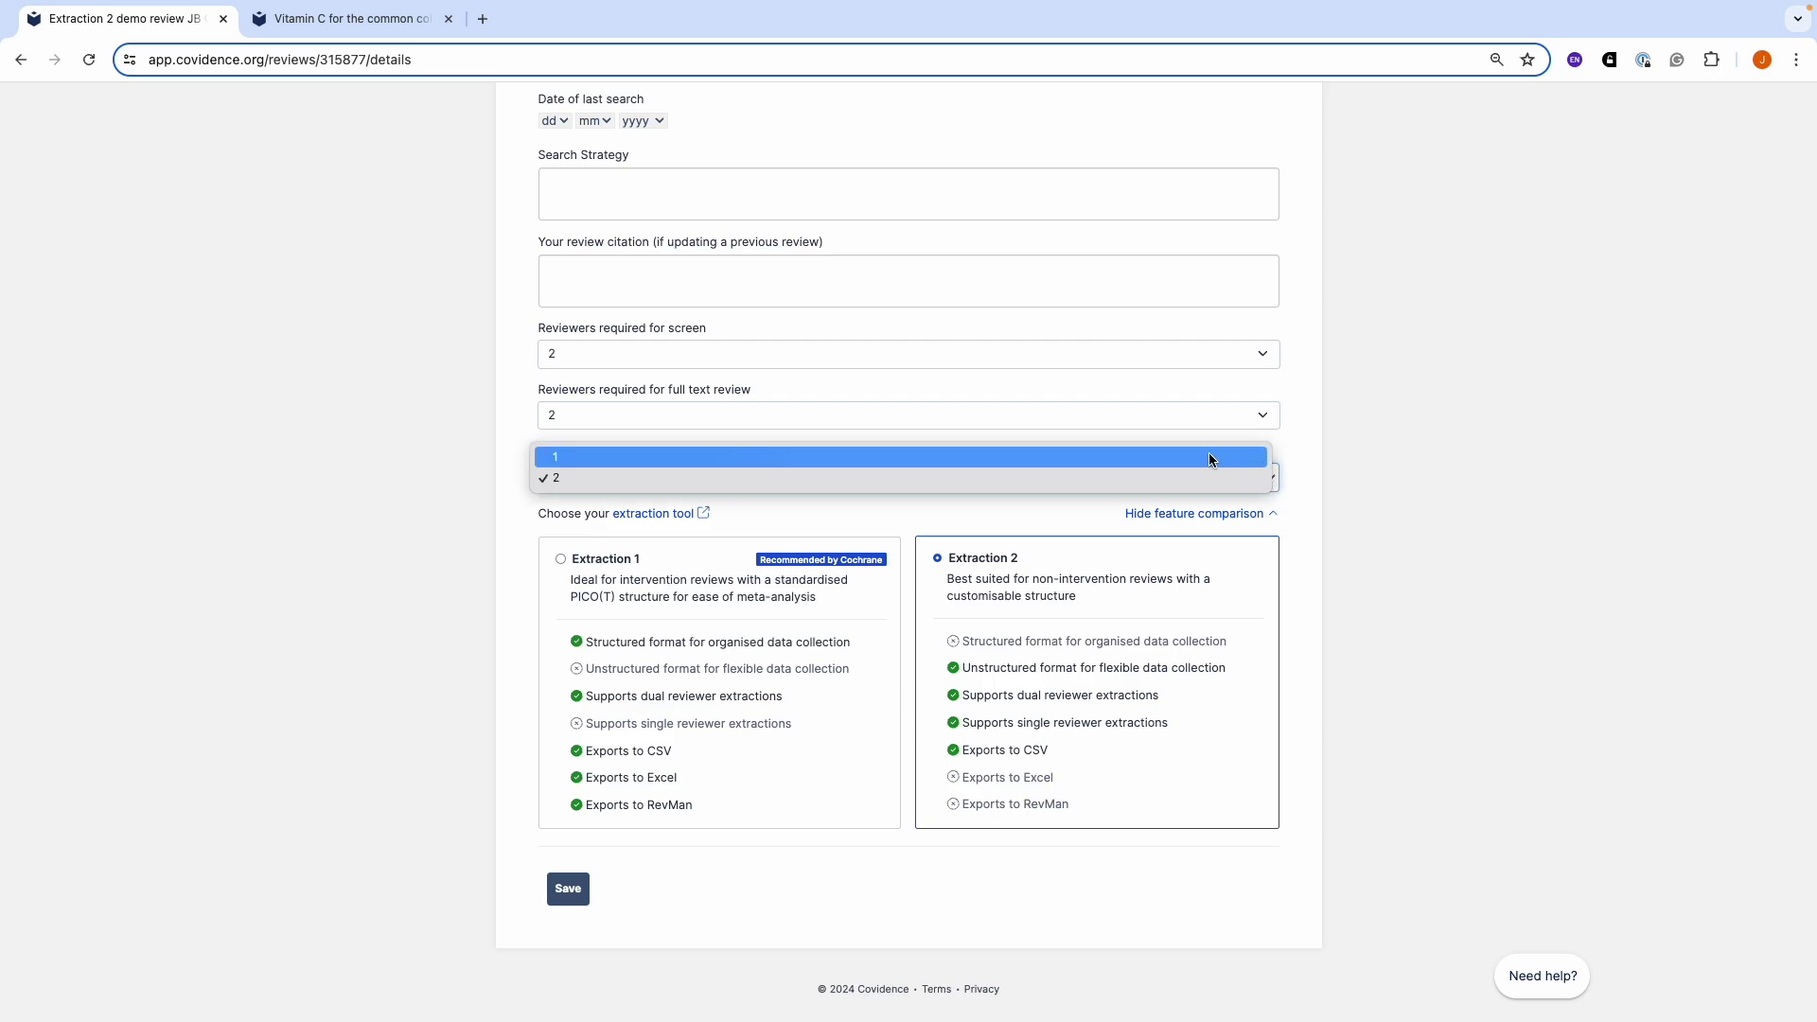
pyautogui.click(1210, 457)
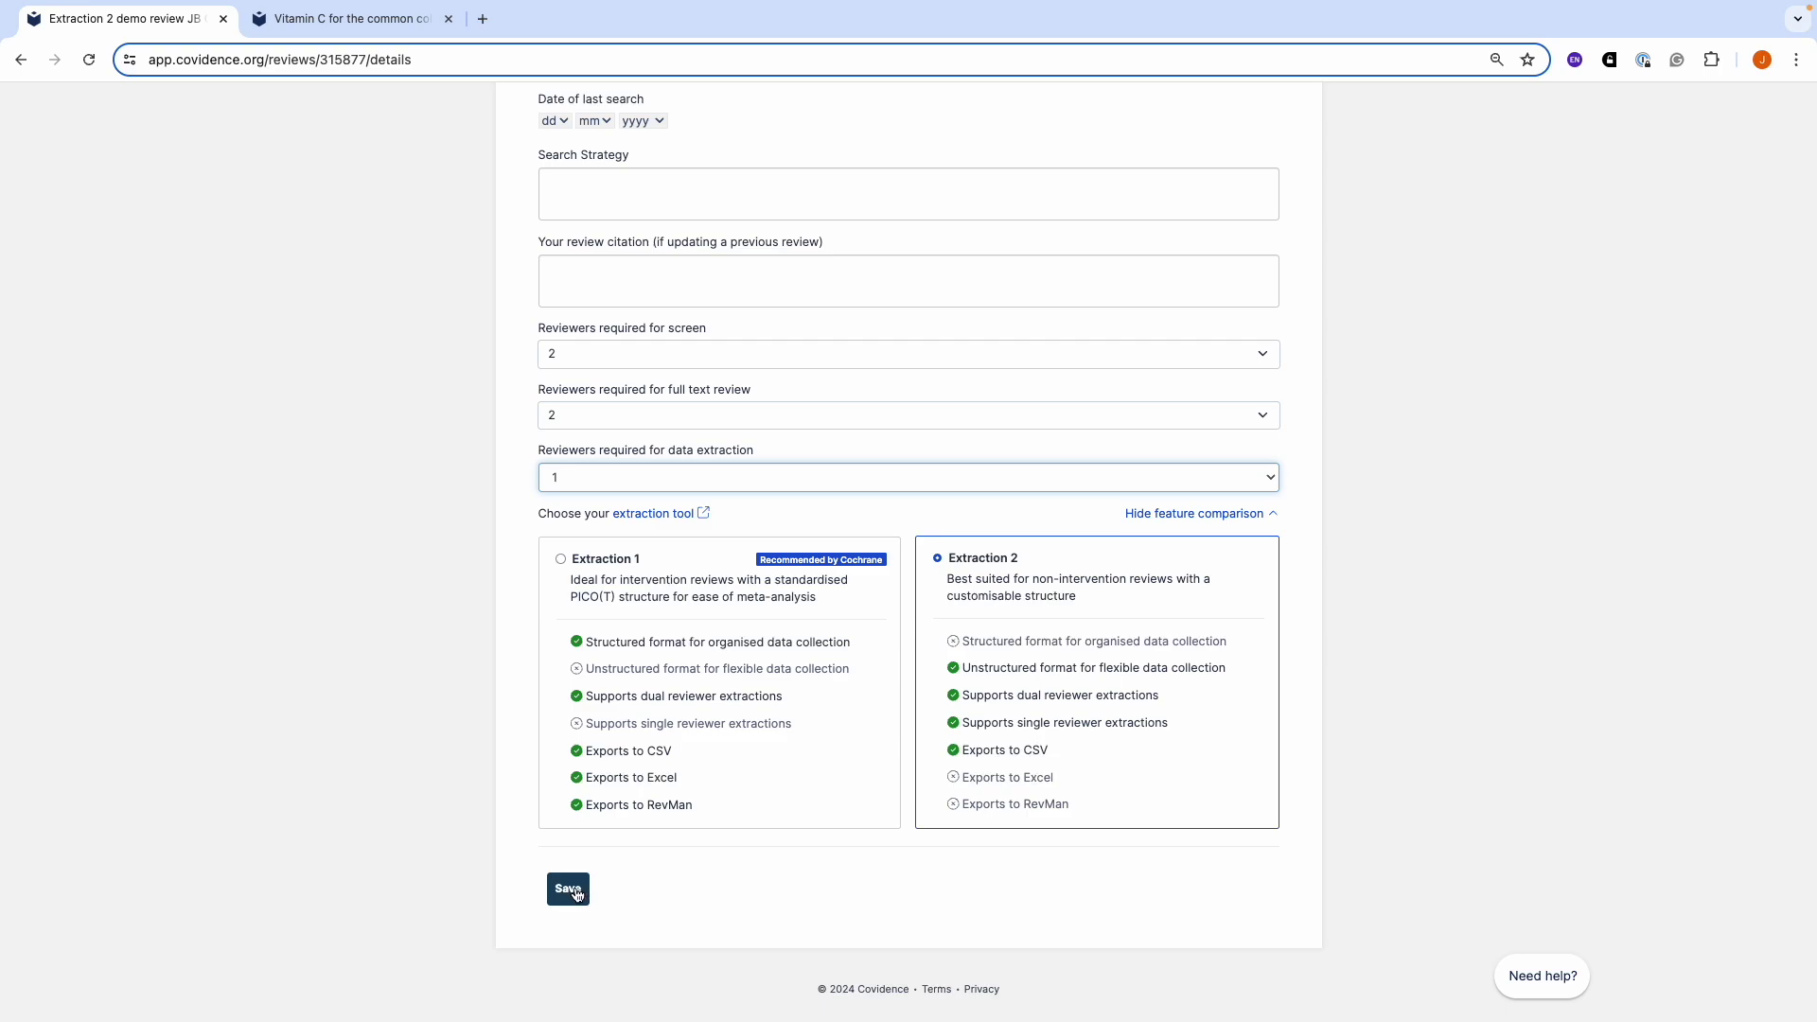
pyautogui.click(576, 895)
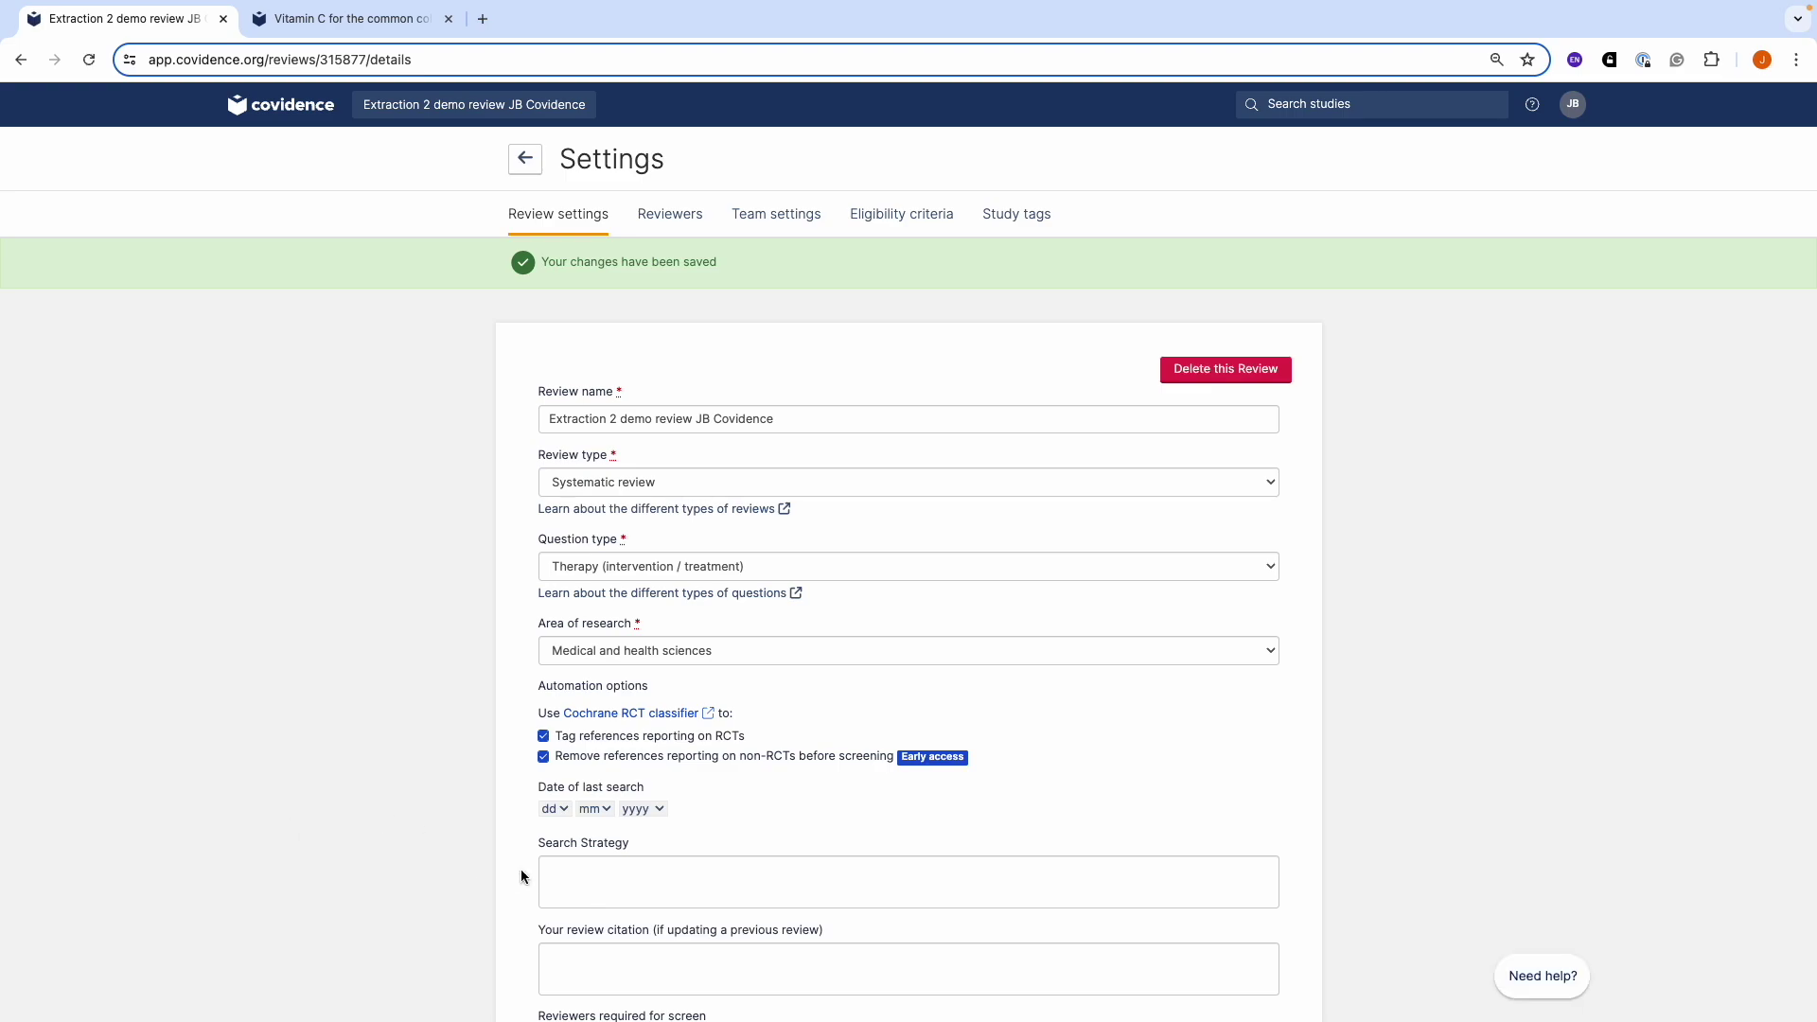
# Return to the Review Summary and open the Extraction page from '0 studies to extract'
pyautogui.click(524, 158)
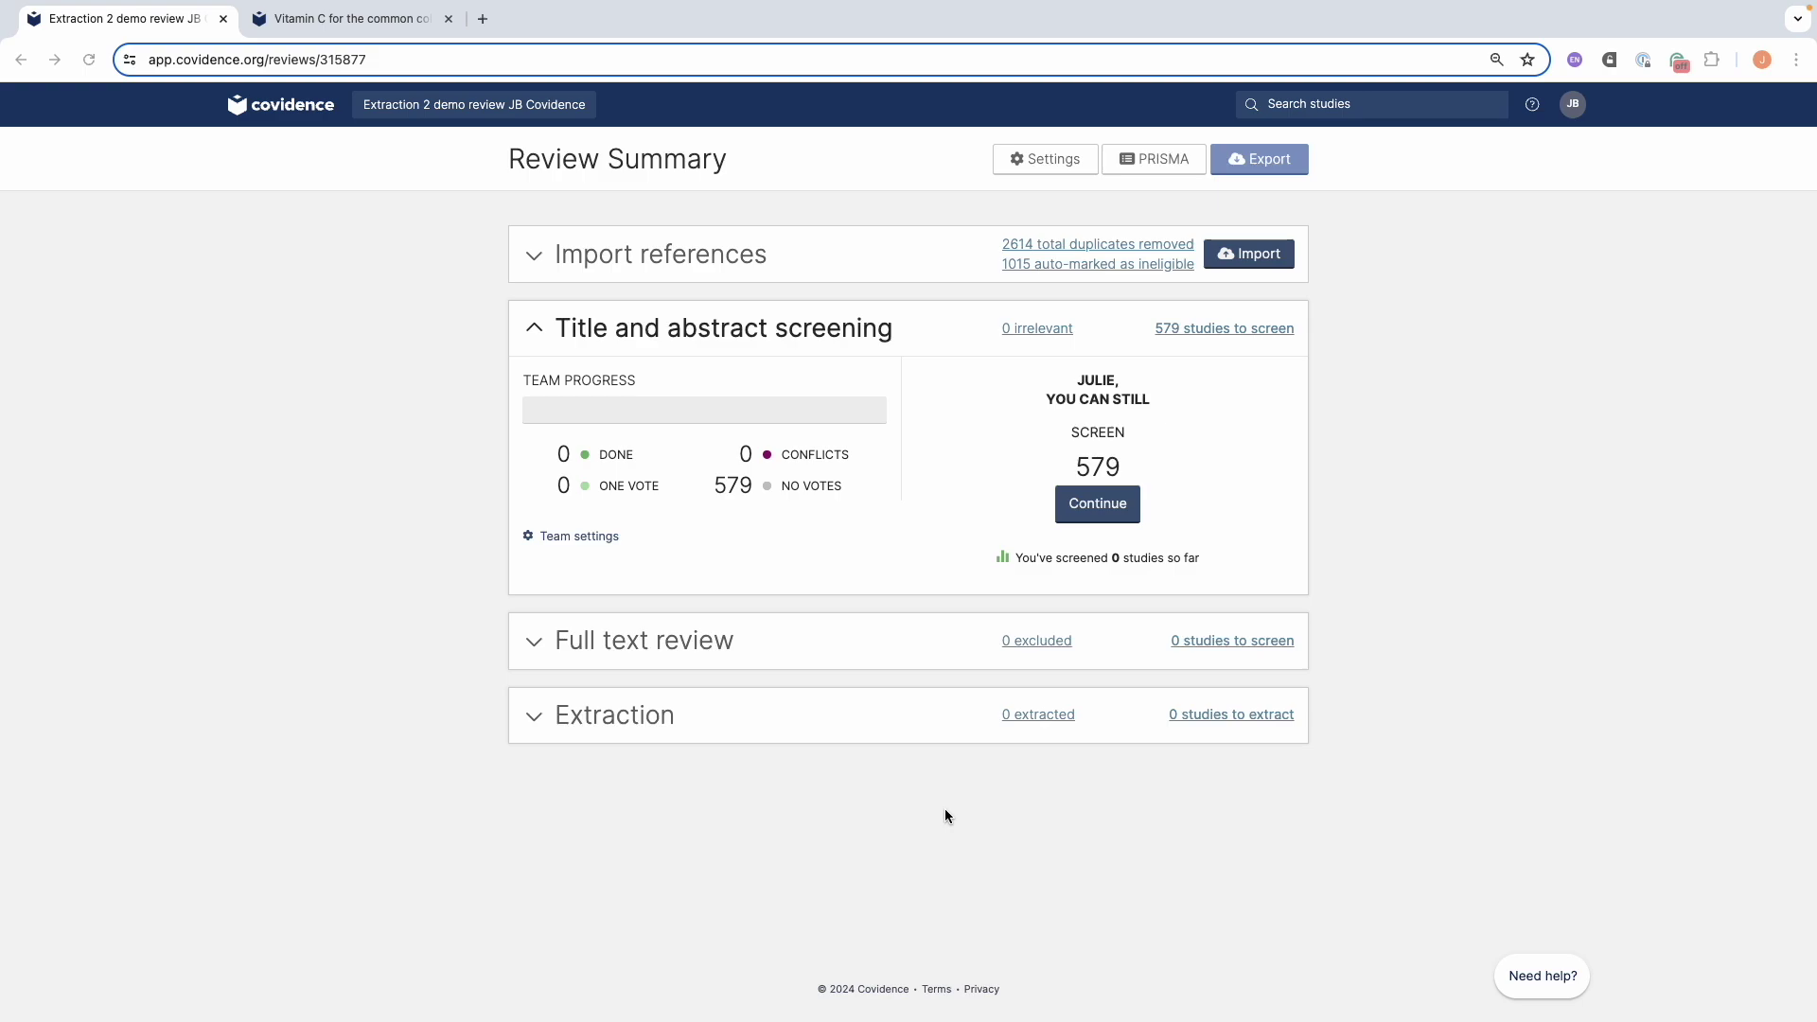
pyautogui.click(1245, 722)
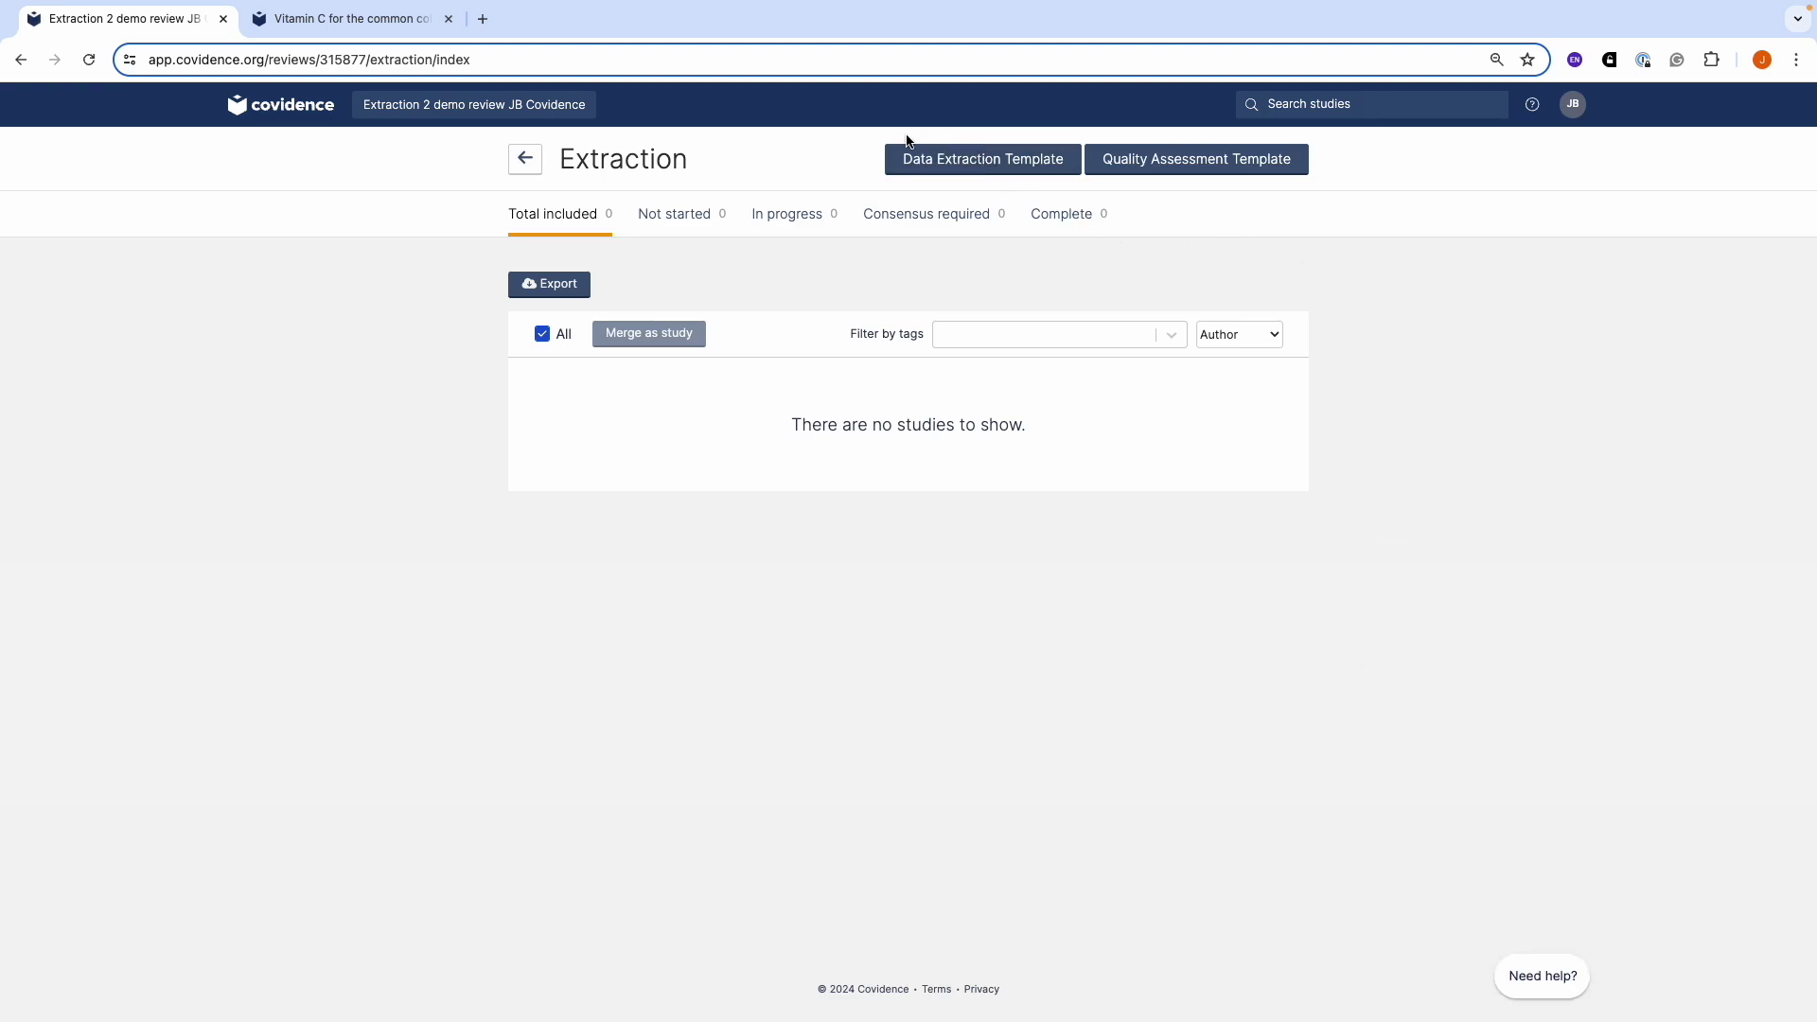
# Open the data extraction template and delete the Country question
pyautogui.click(991, 169)
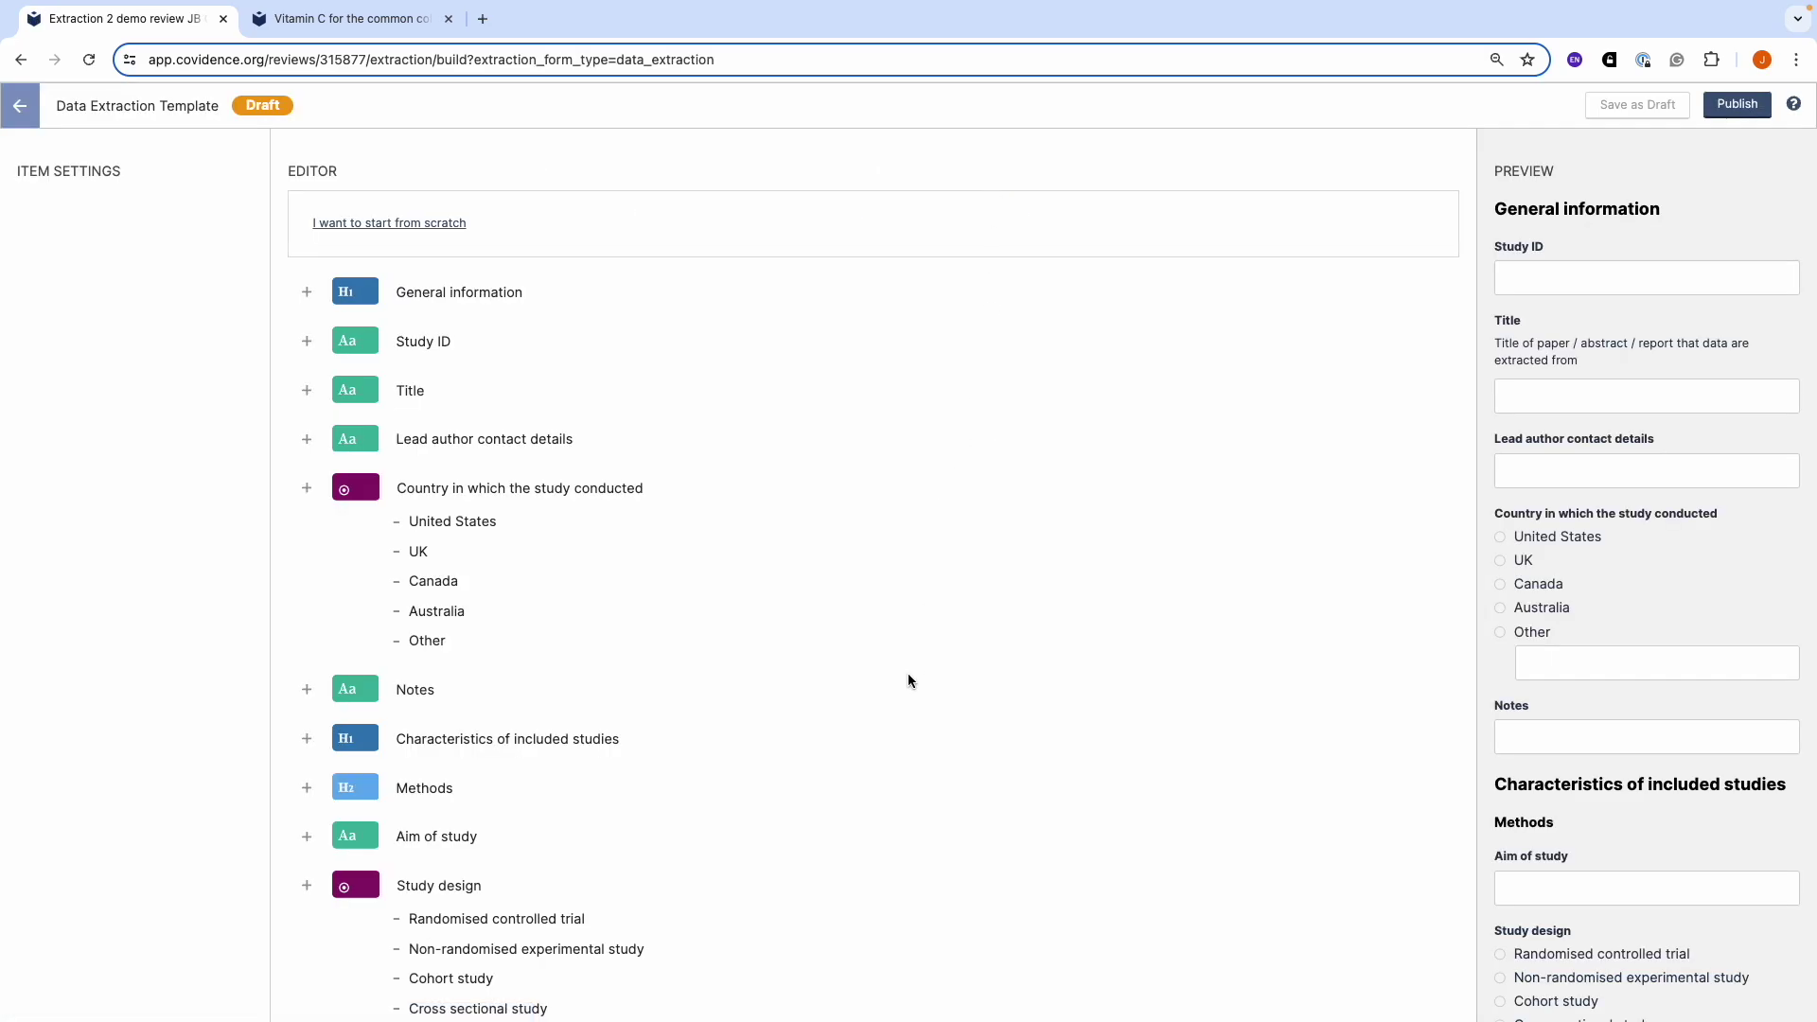
pyautogui.scroll(-1, 908, 680)
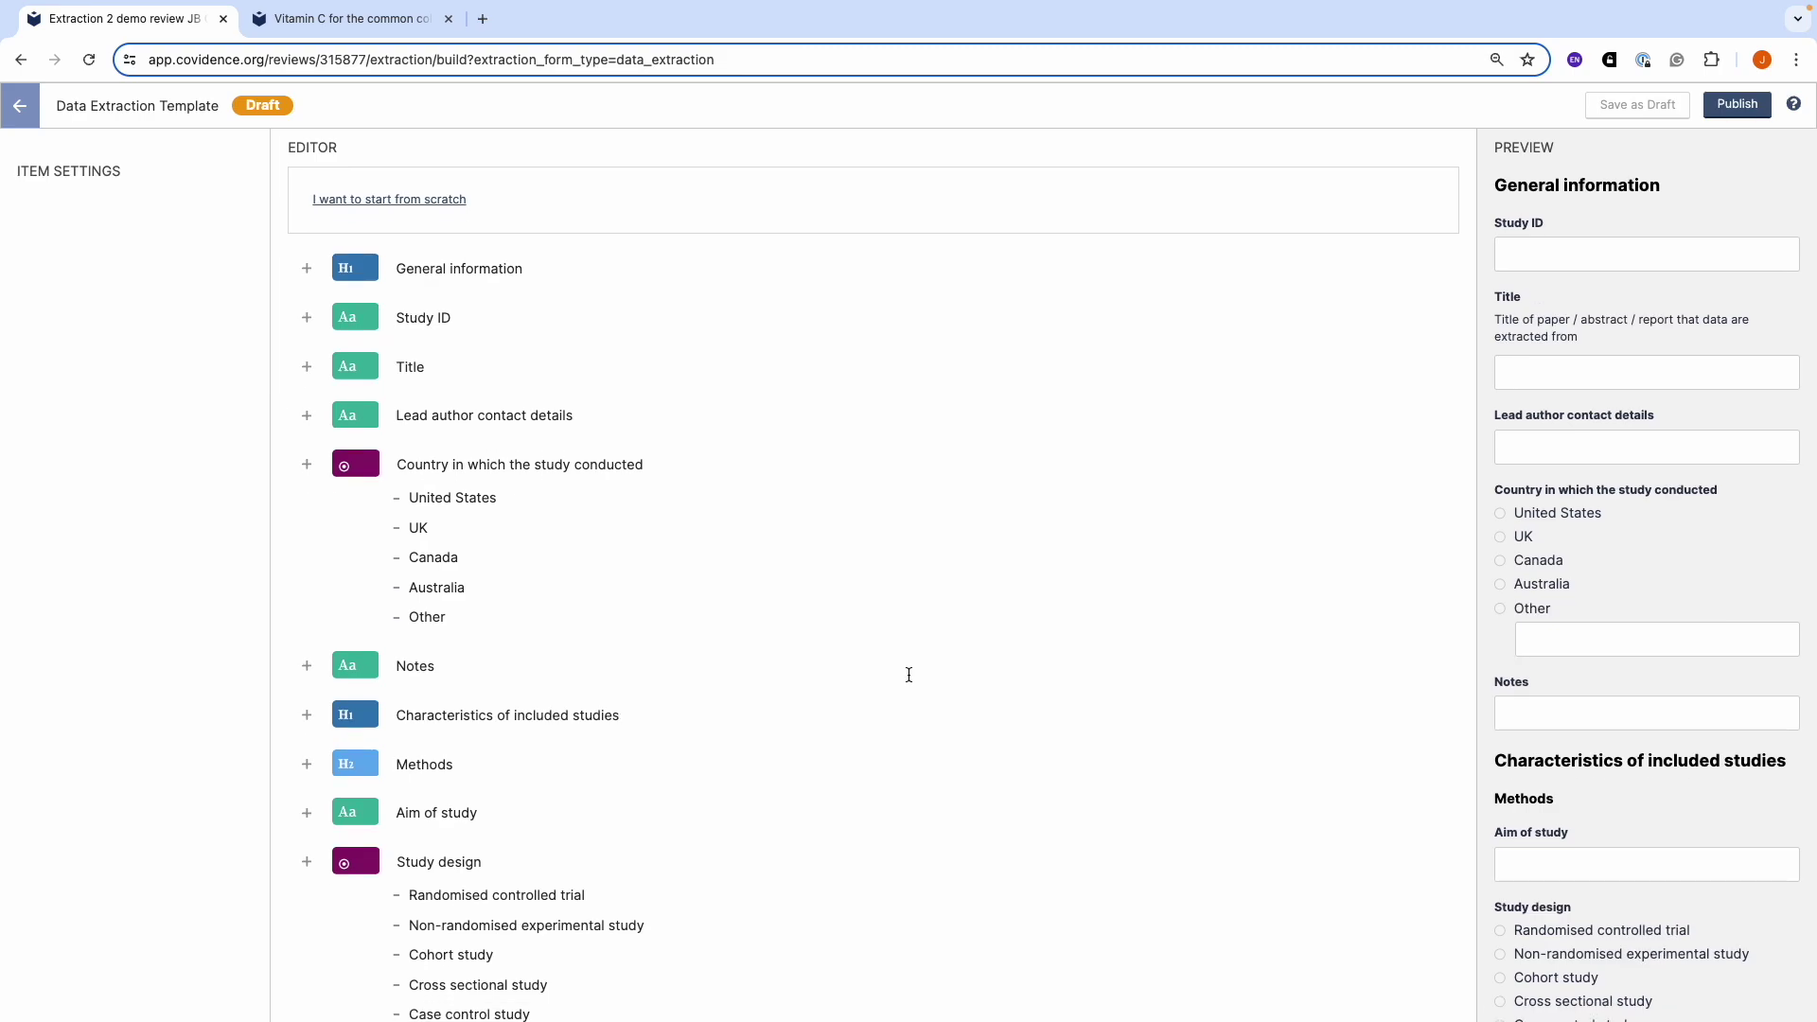
pyautogui.scroll(-1, 909, 675)
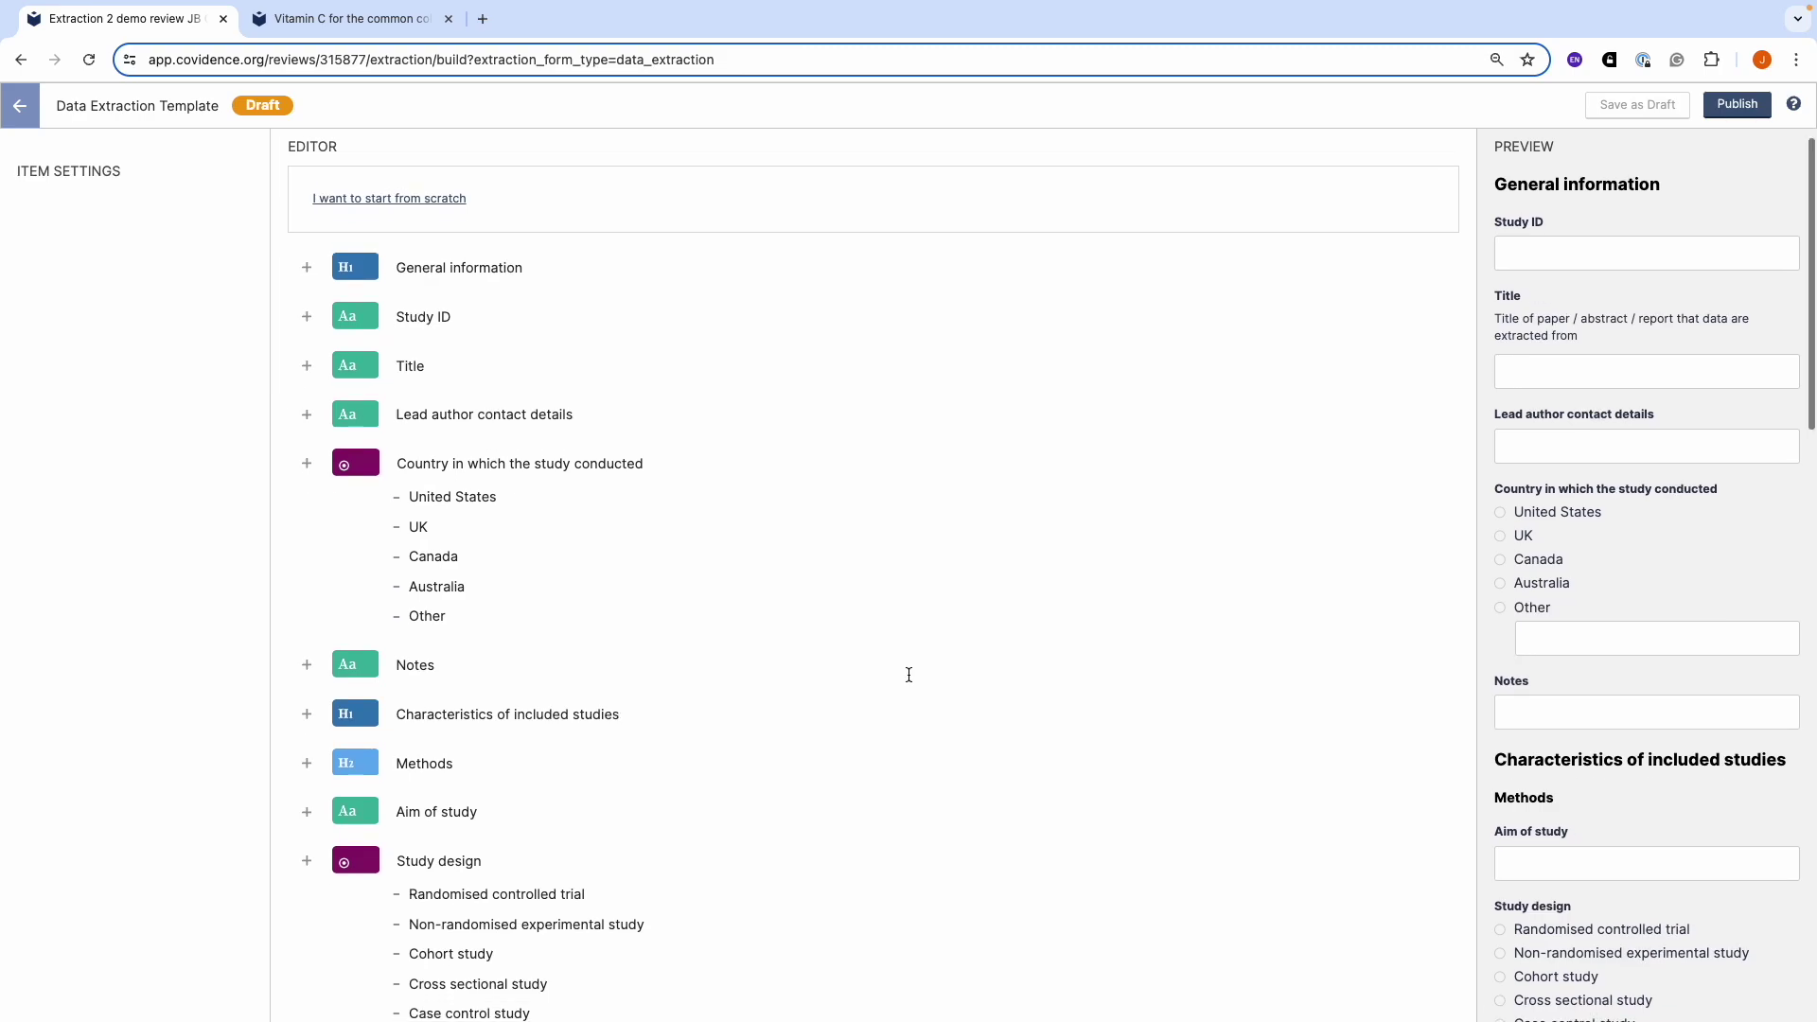
pyautogui.scroll(-1, 909, 675)
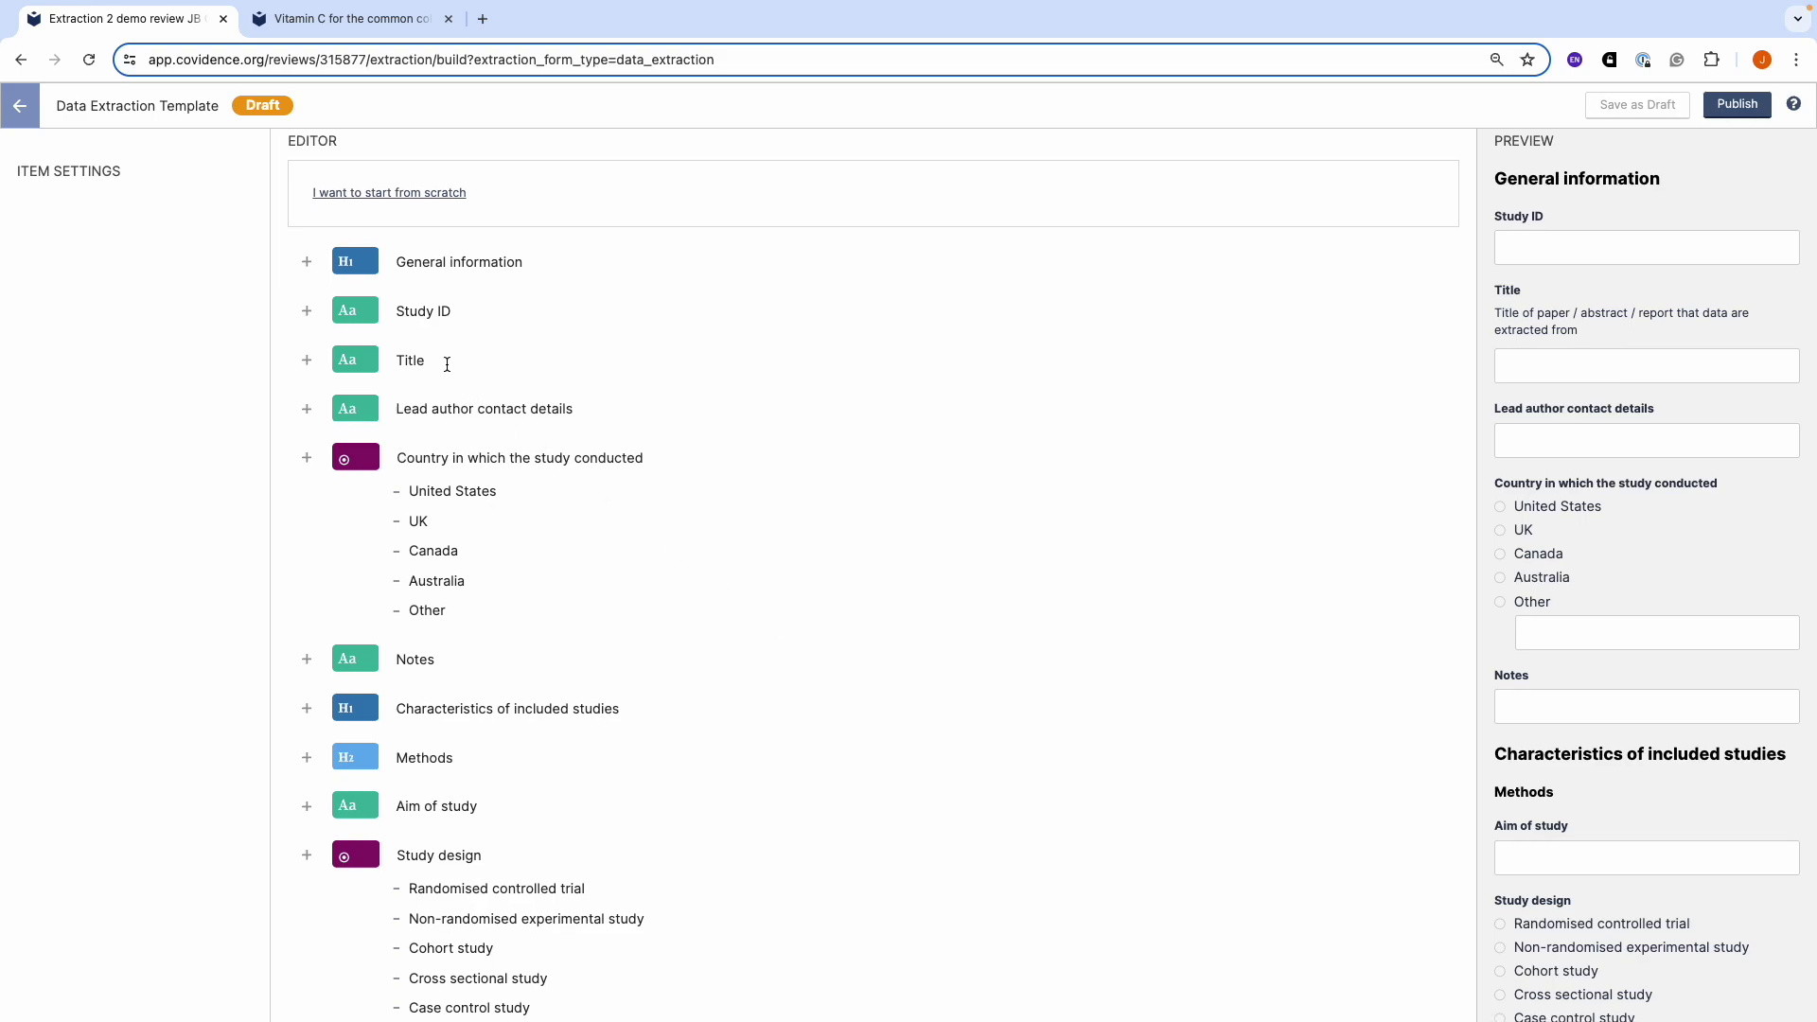
pyautogui.click(308, 313)
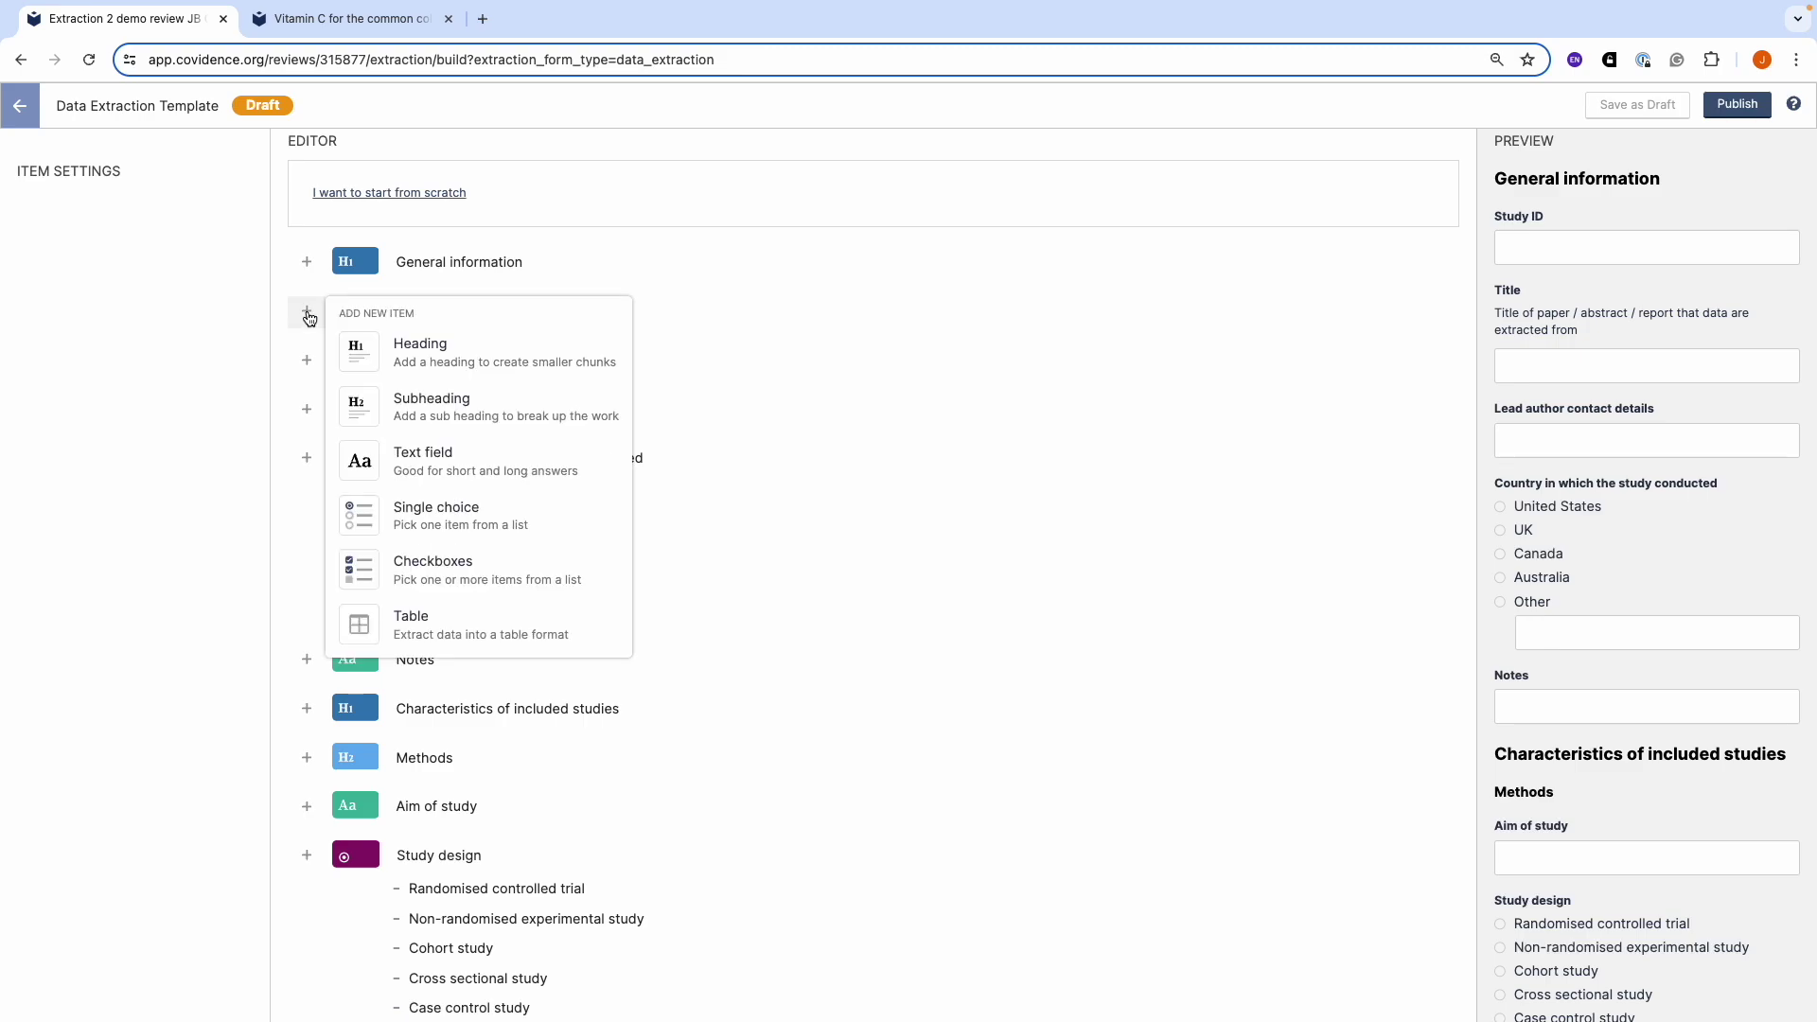
pyautogui.click(866, 460)
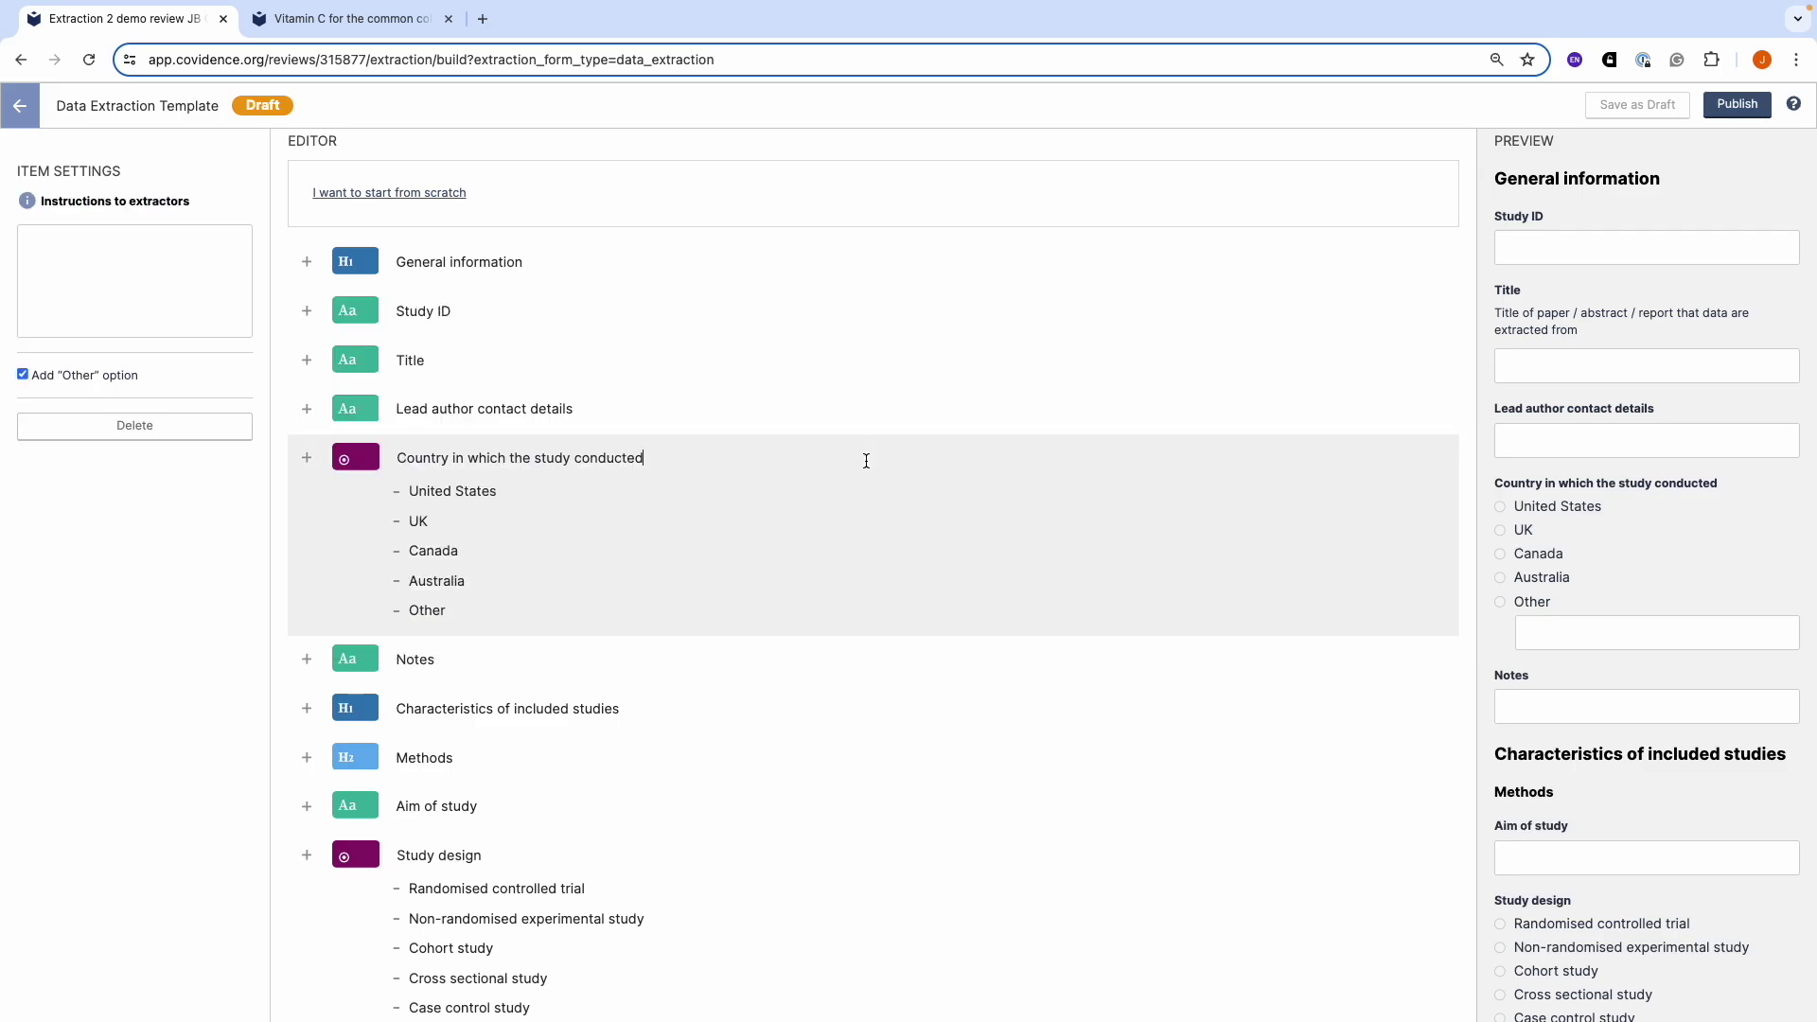
pyautogui.click(165, 428)
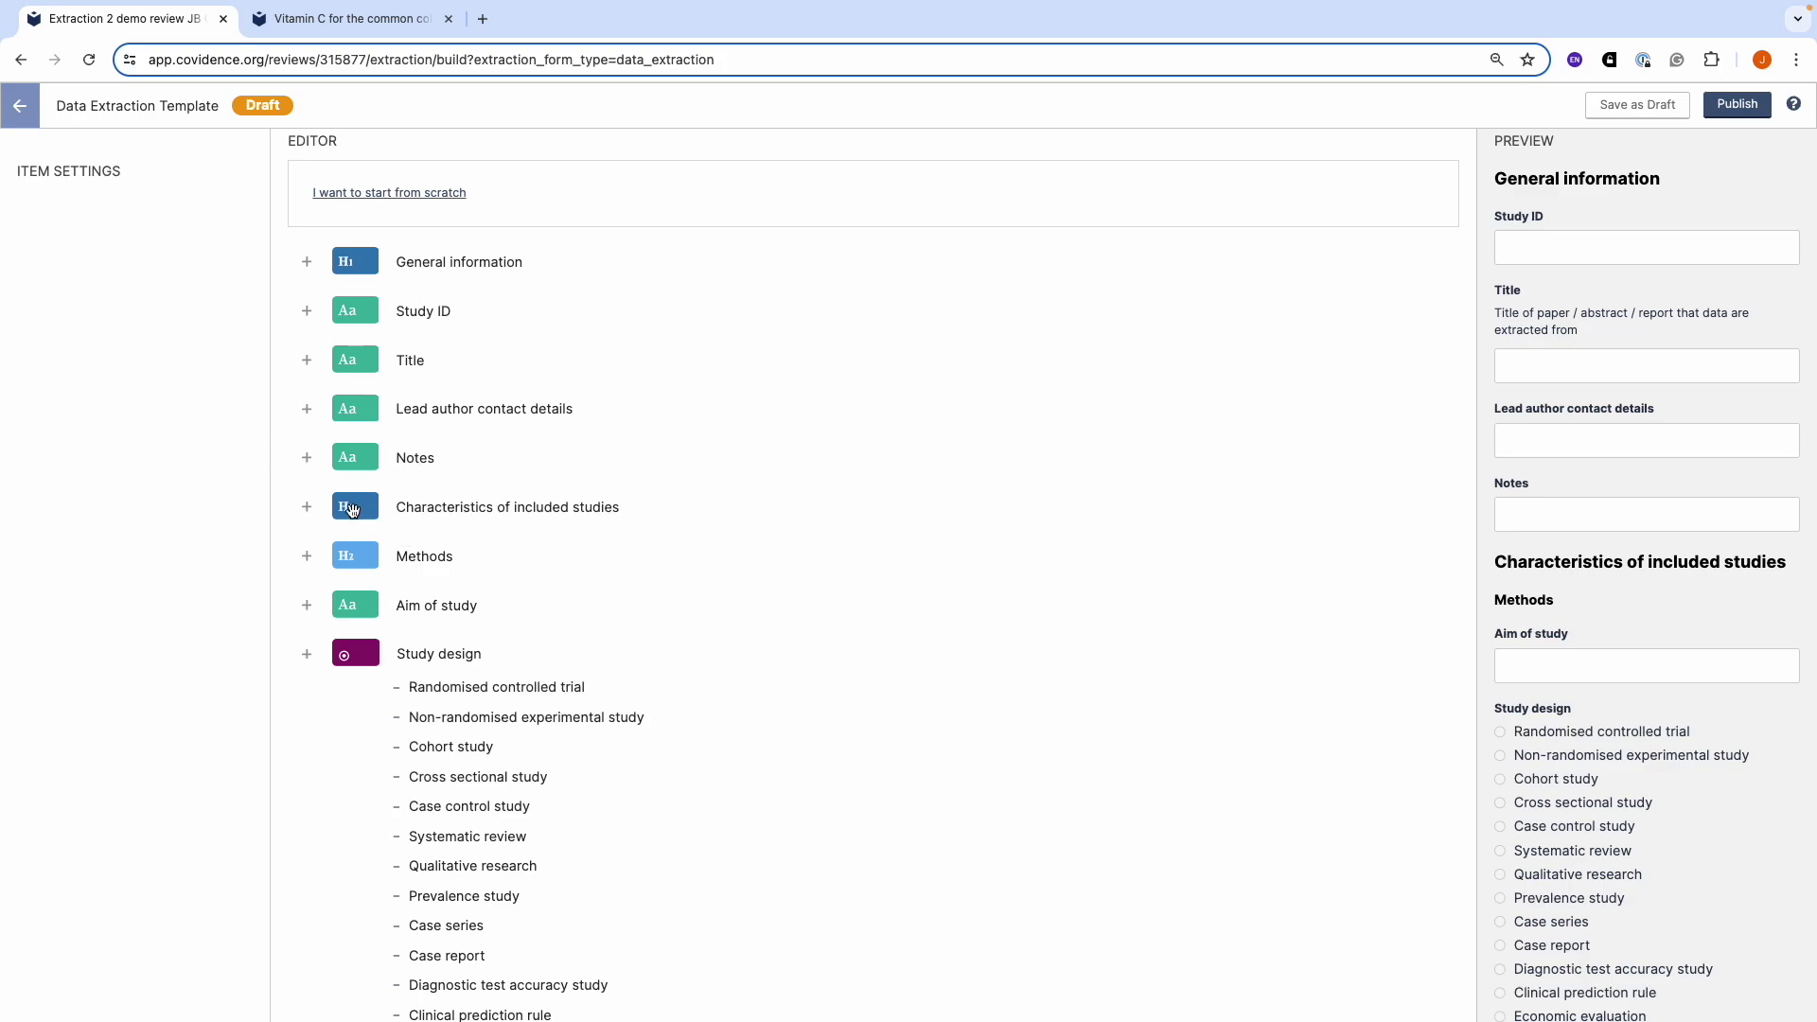
# Move the Characteristics of included studies heading above Notes and select Study design
pyautogui.moveTo(352, 509); pyautogui.dragTo(354, 363)
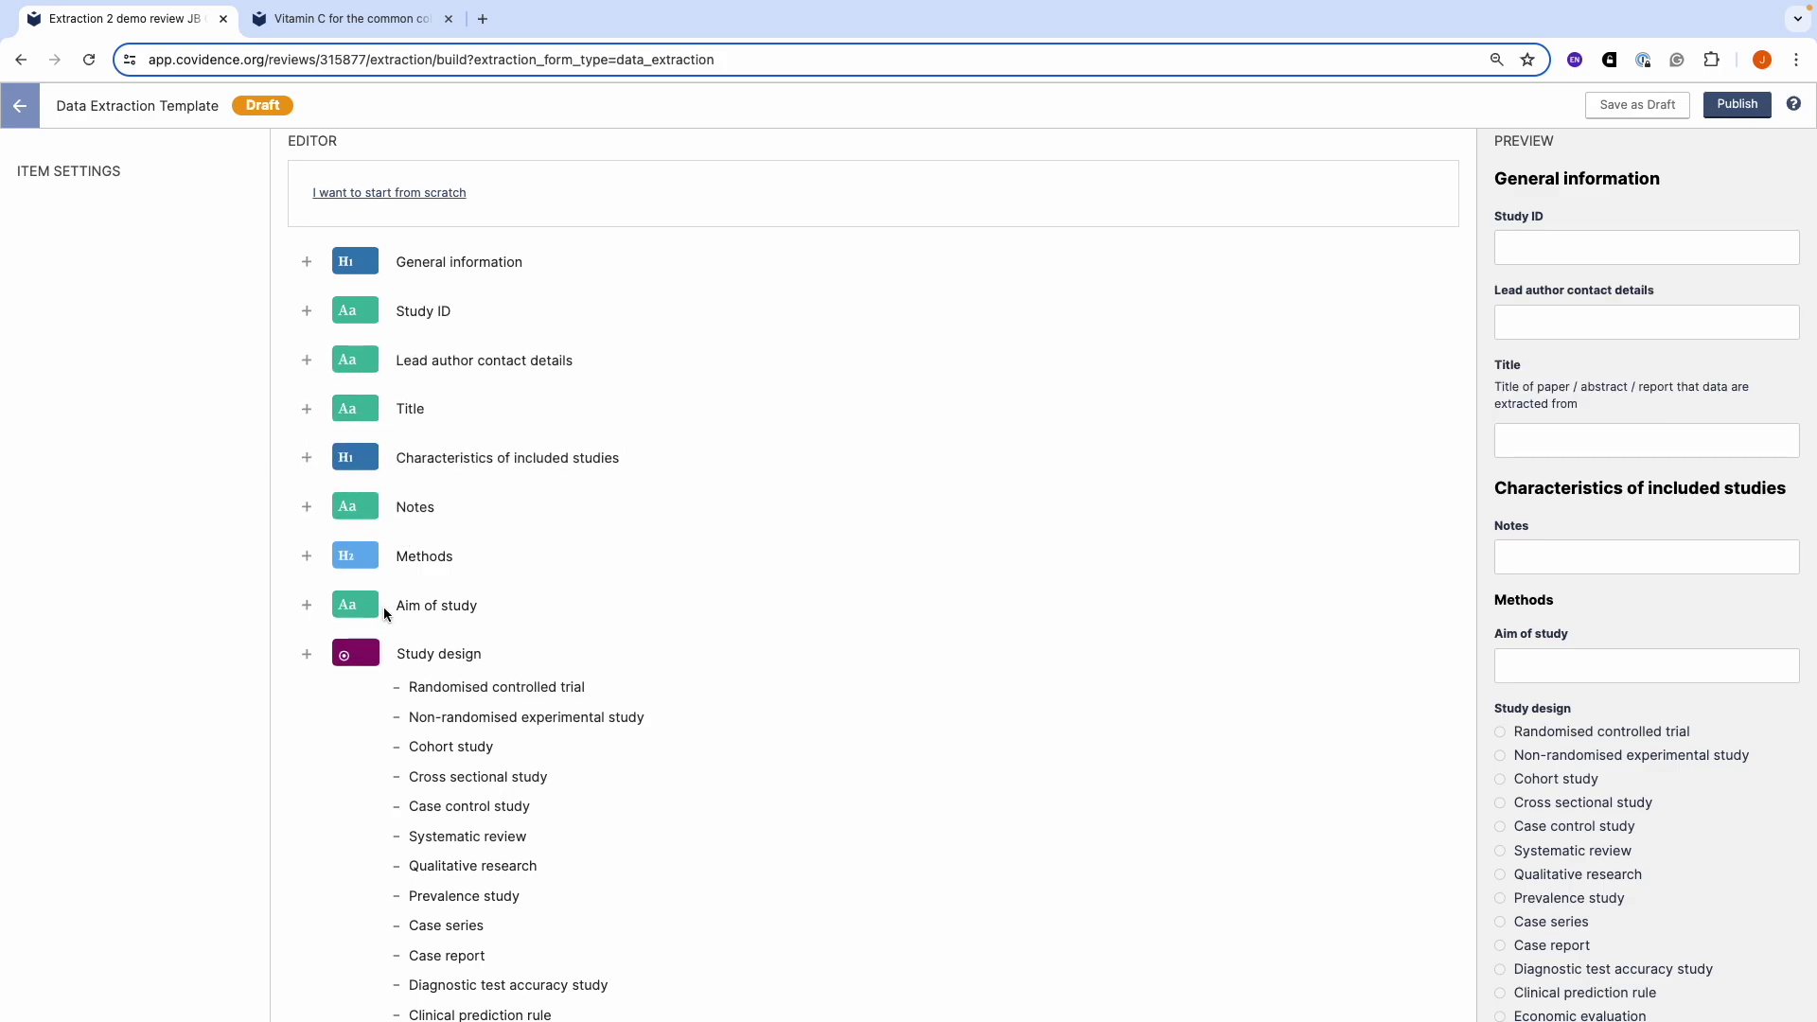
pyautogui.click(309, 361)
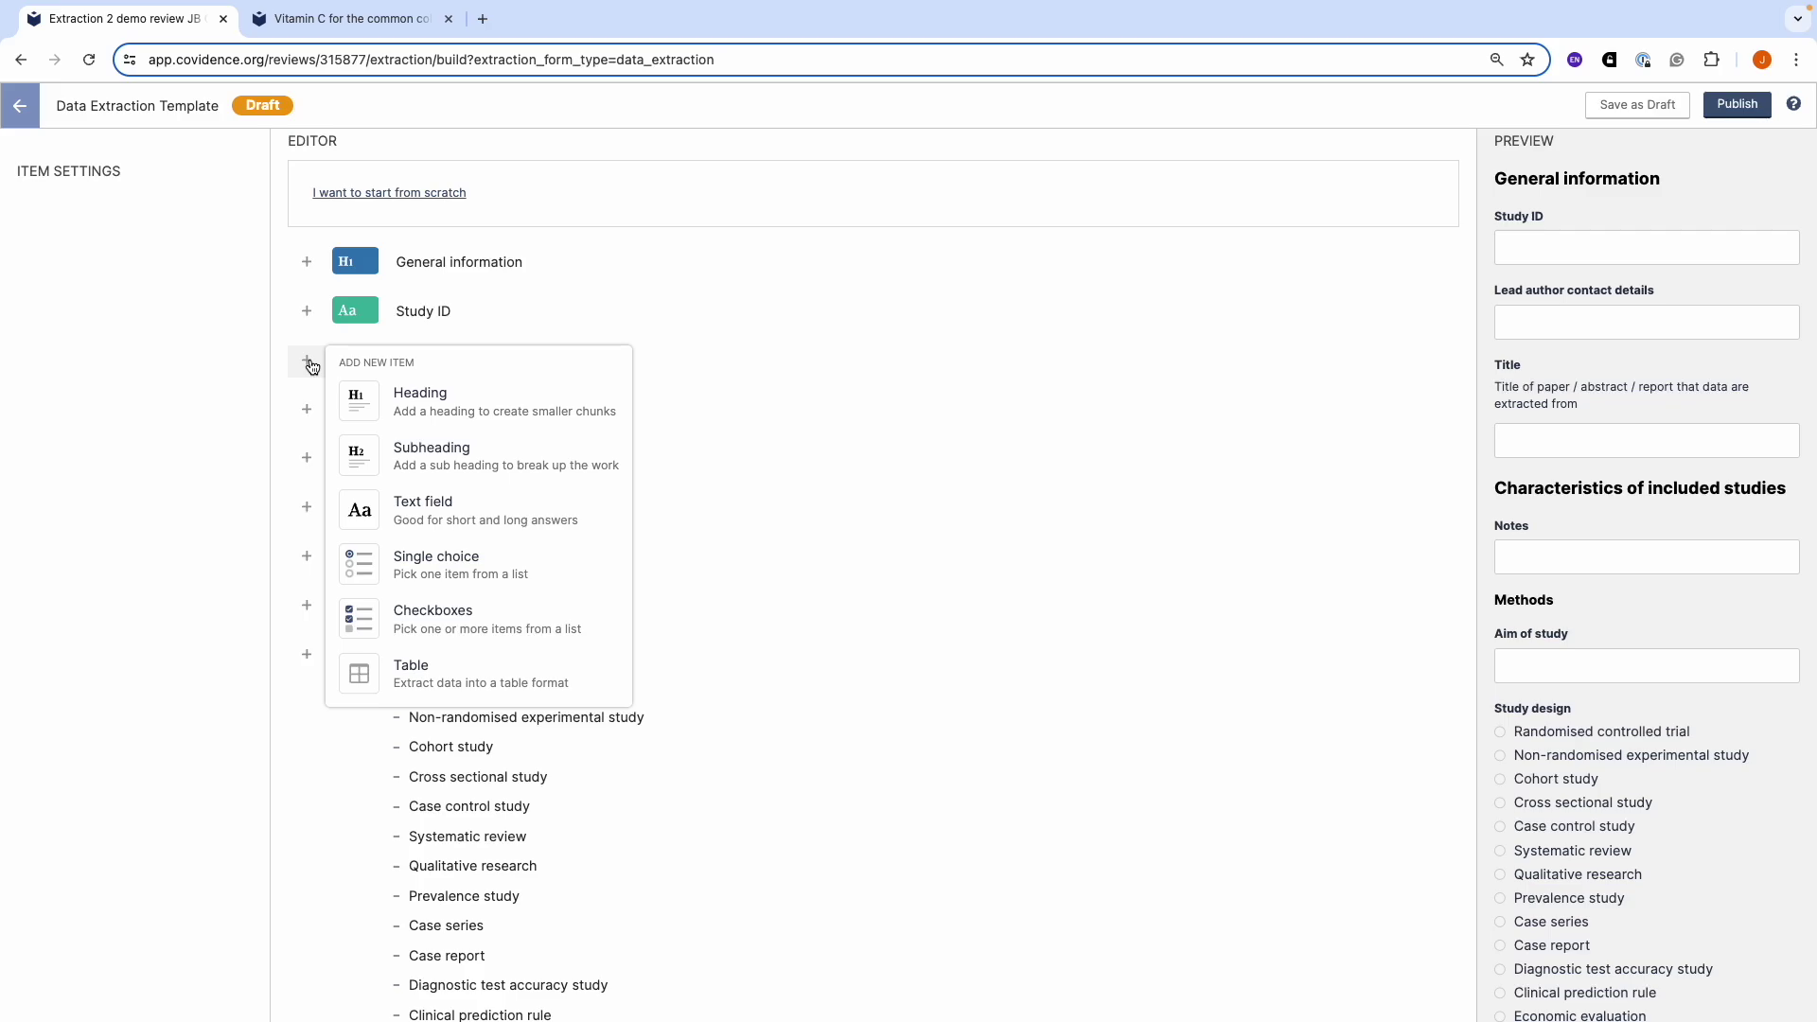
pyautogui.click(860, 704)
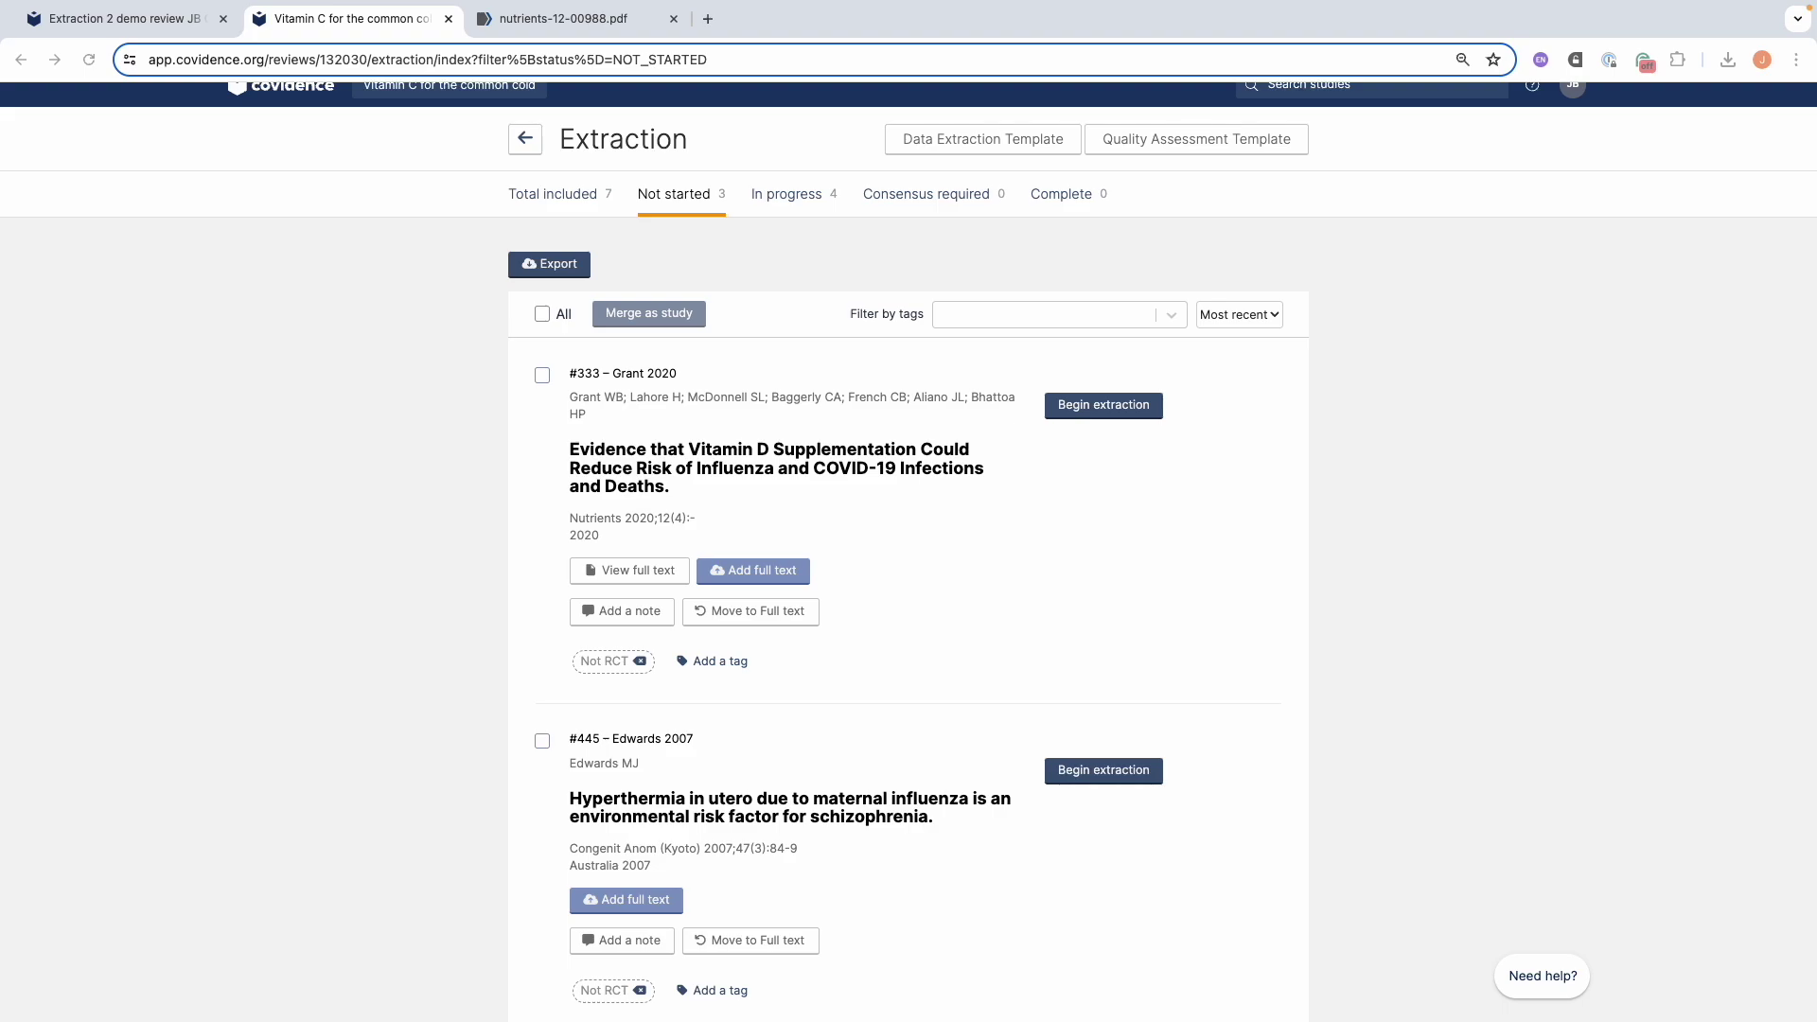
pyautogui.scroll(-1, 1408, 757)
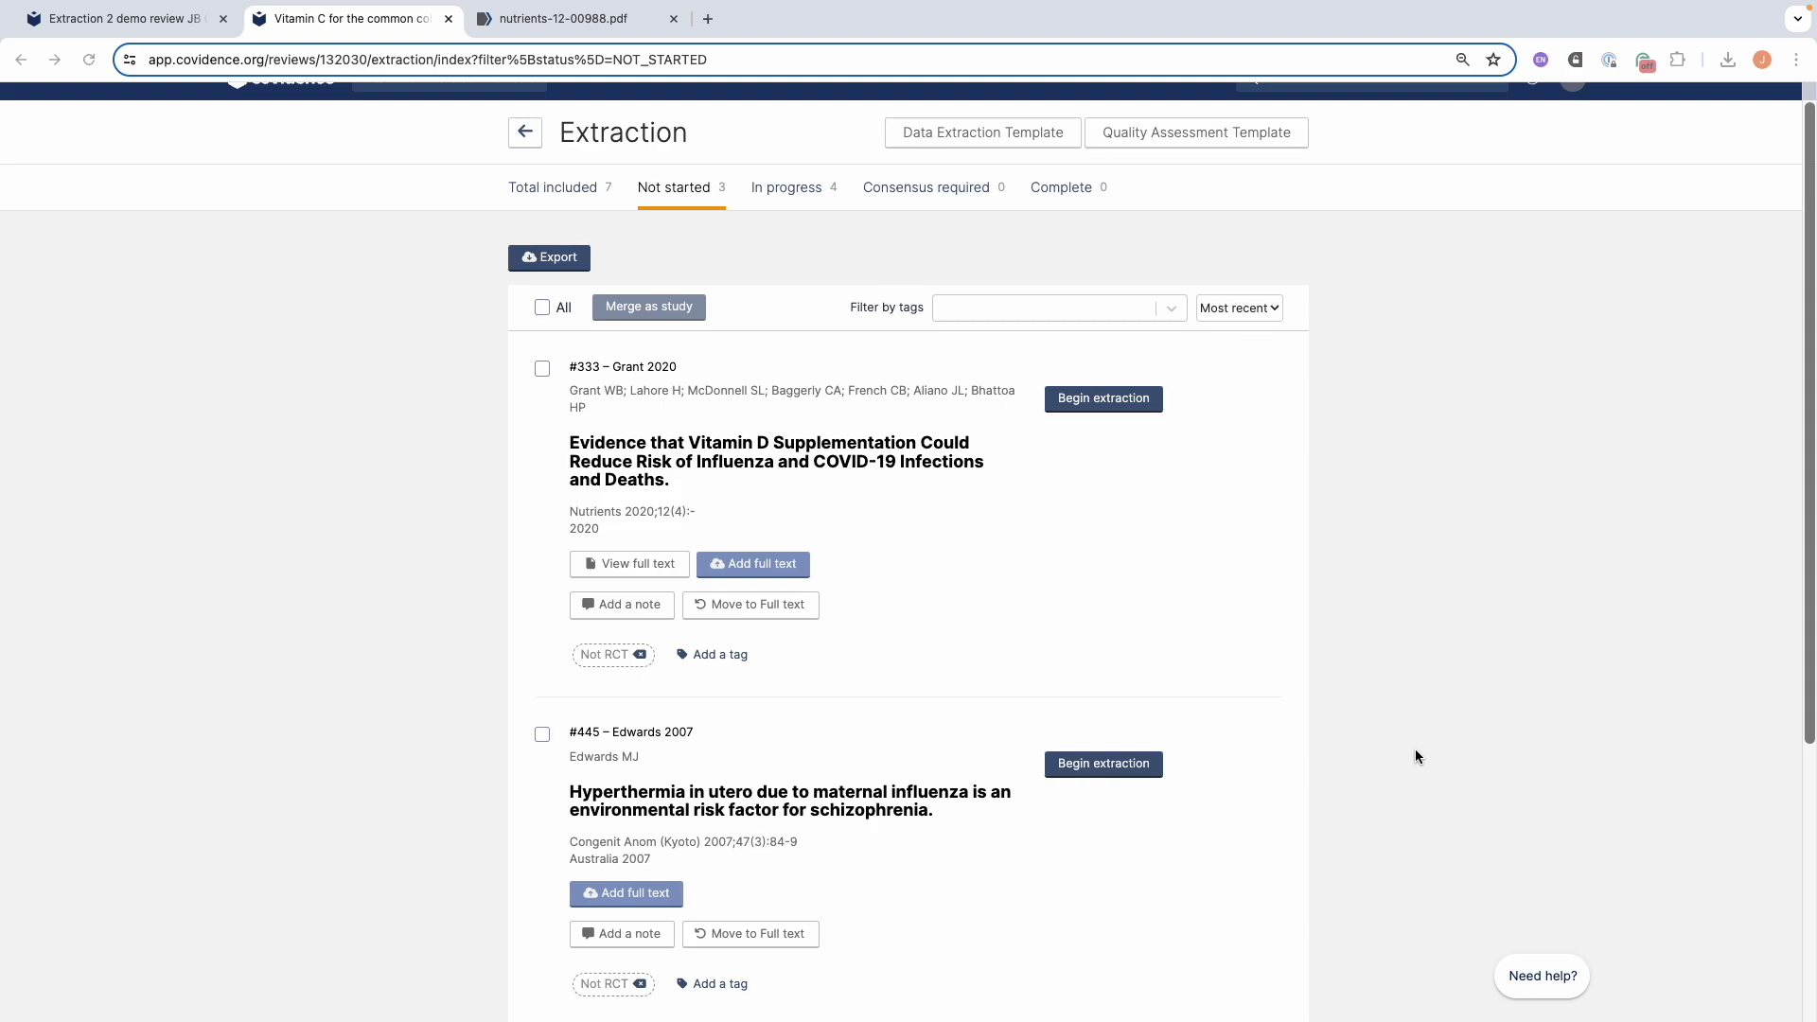
pyautogui.scroll(-1, 1420, 758)
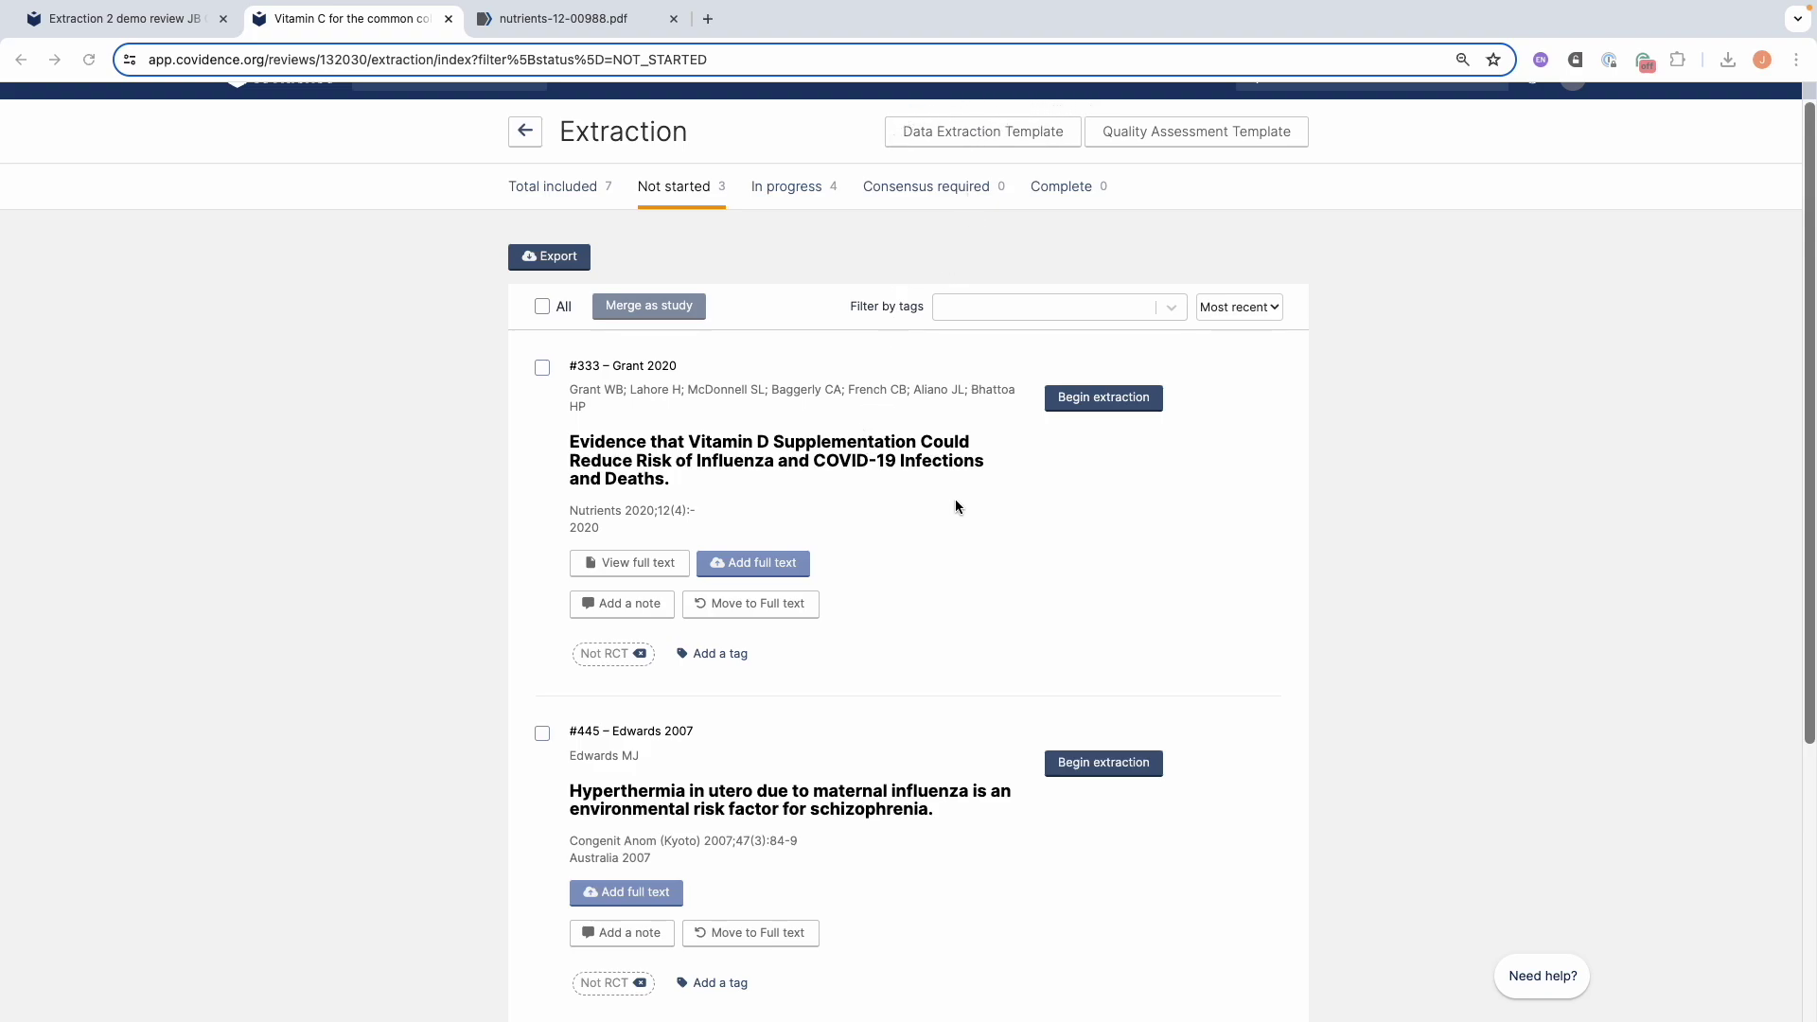
pyautogui.click(1106, 406)
# Begin extraction for #333 Grant 2020 and bring up the PDF sidebar options
pyautogui.click(1106, 406)
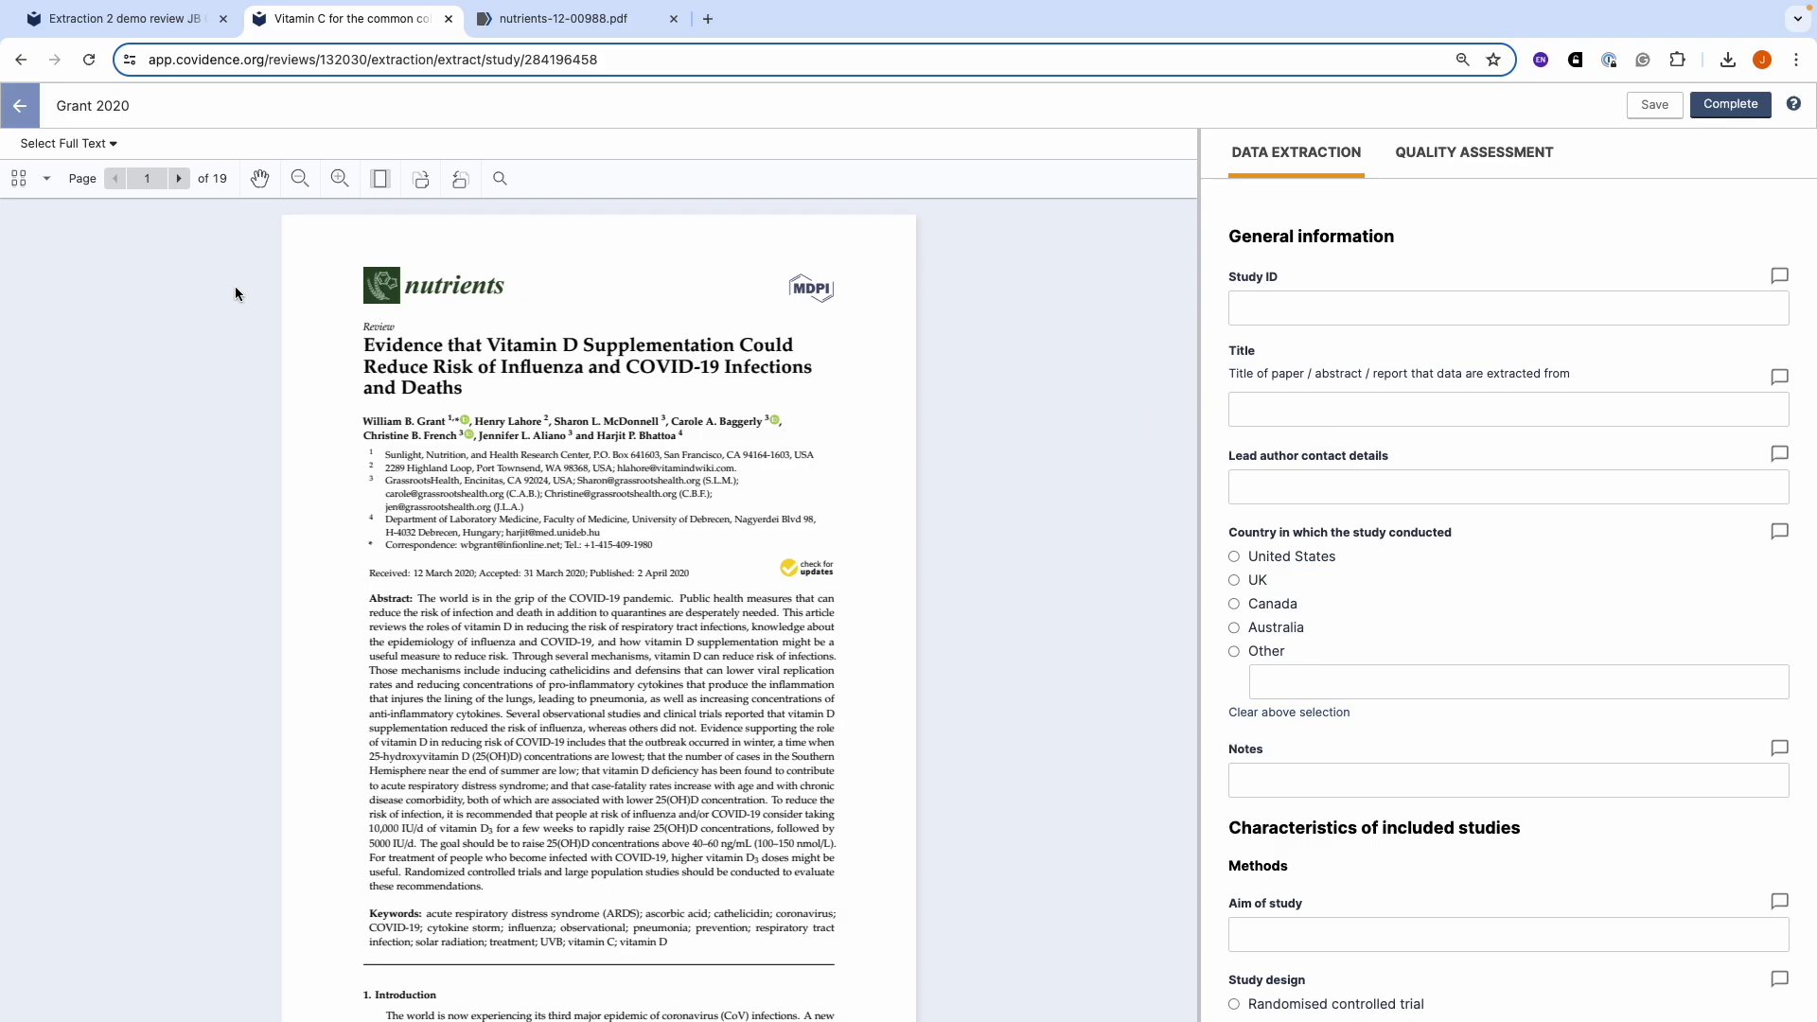
pyautogui.click(47, 179)
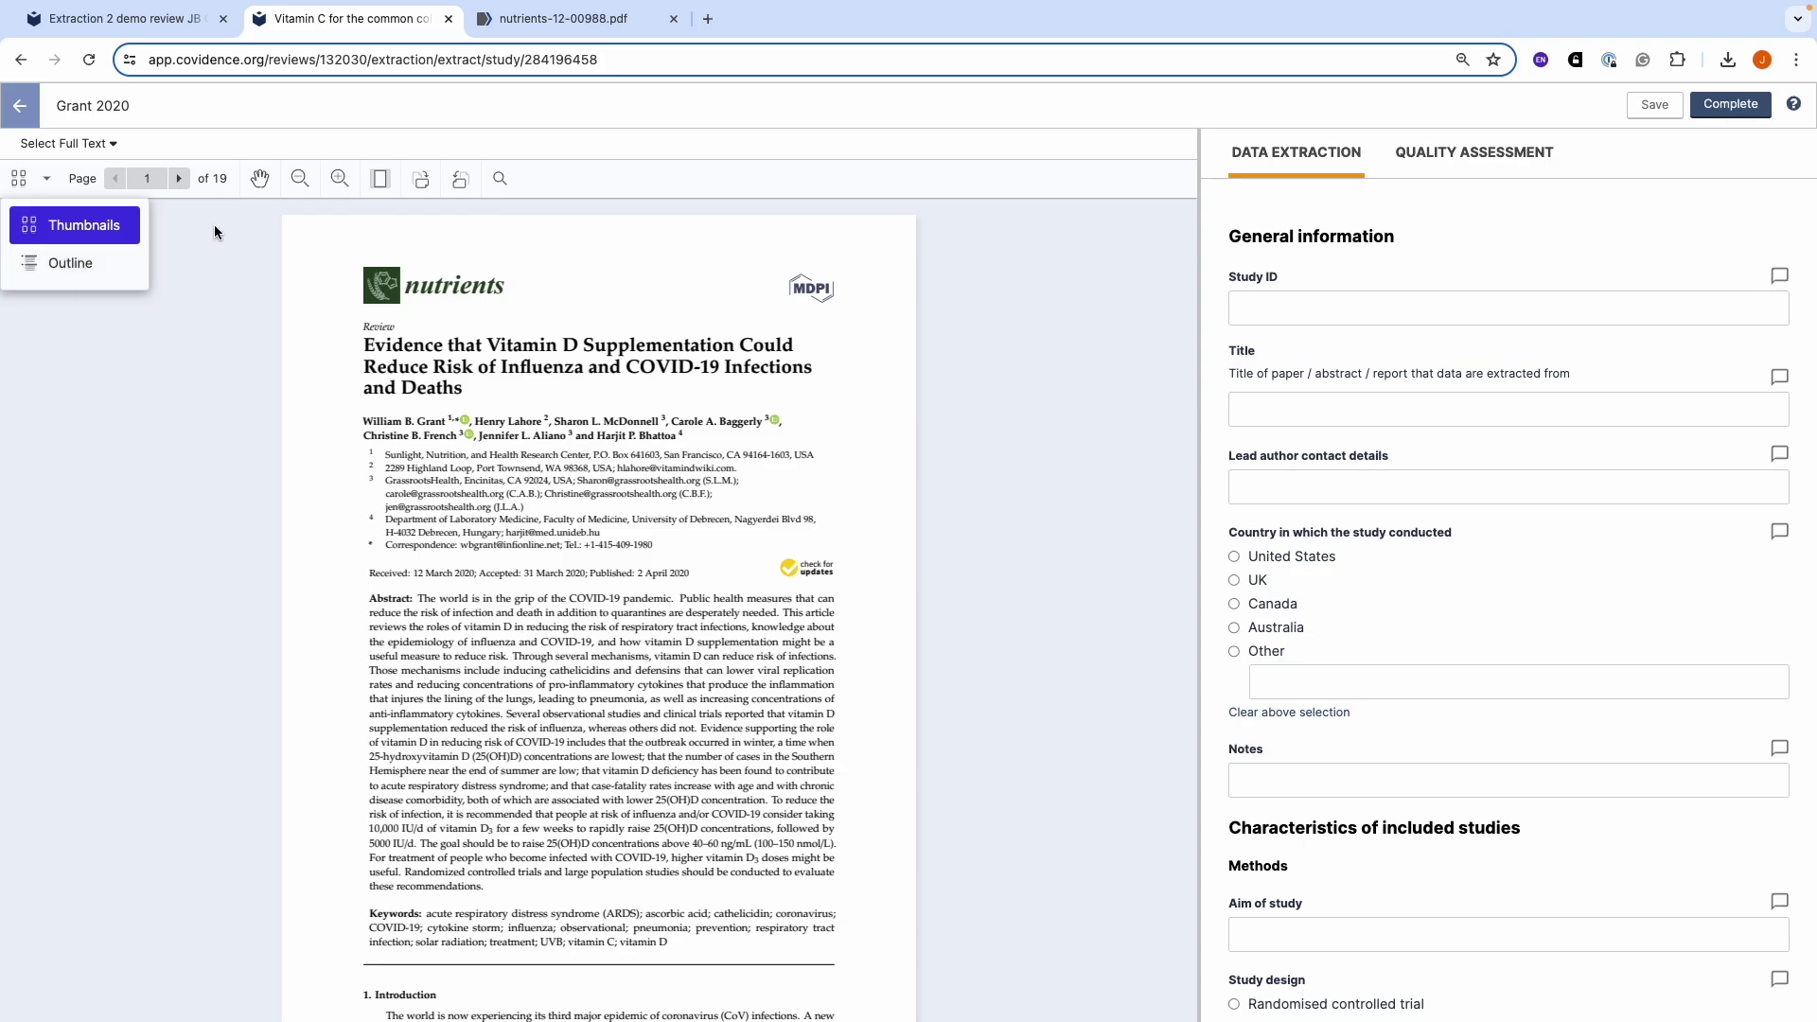
pyautogui.click(300, 181)
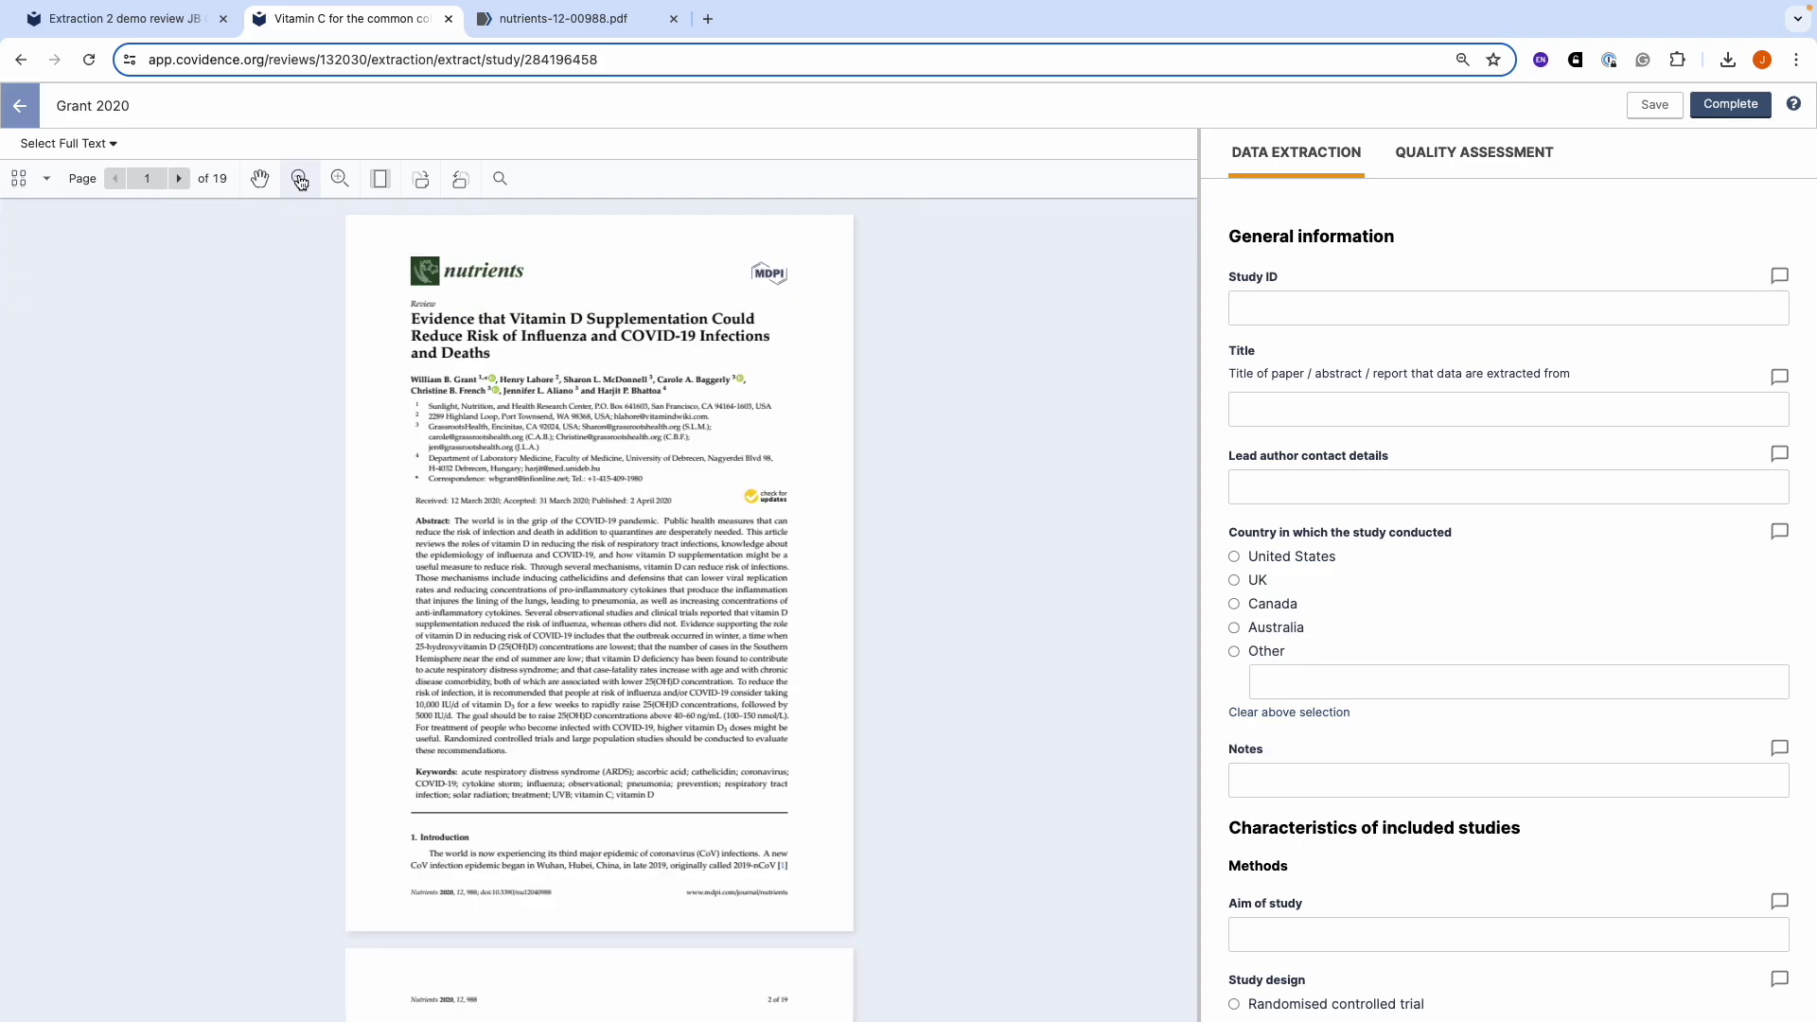
pyautogui.click(337, 179)
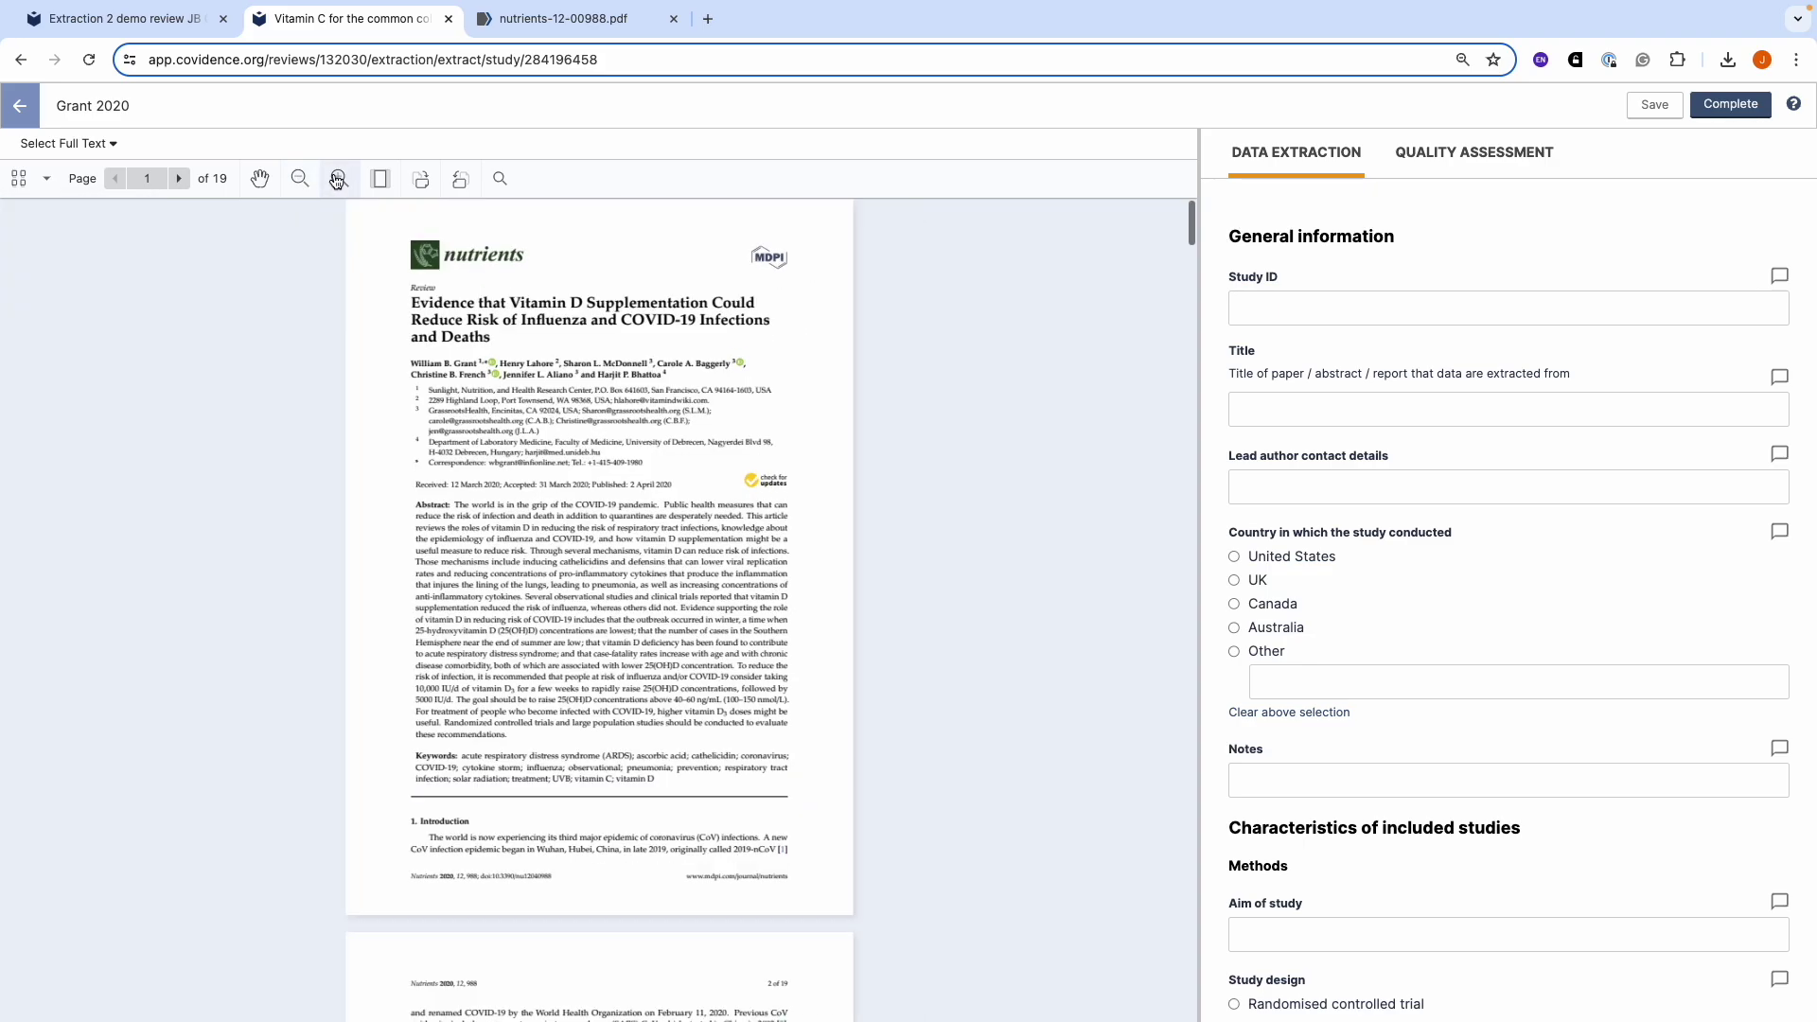
pyautogui.click(337, 179)
pyautogui.click(337, 179)
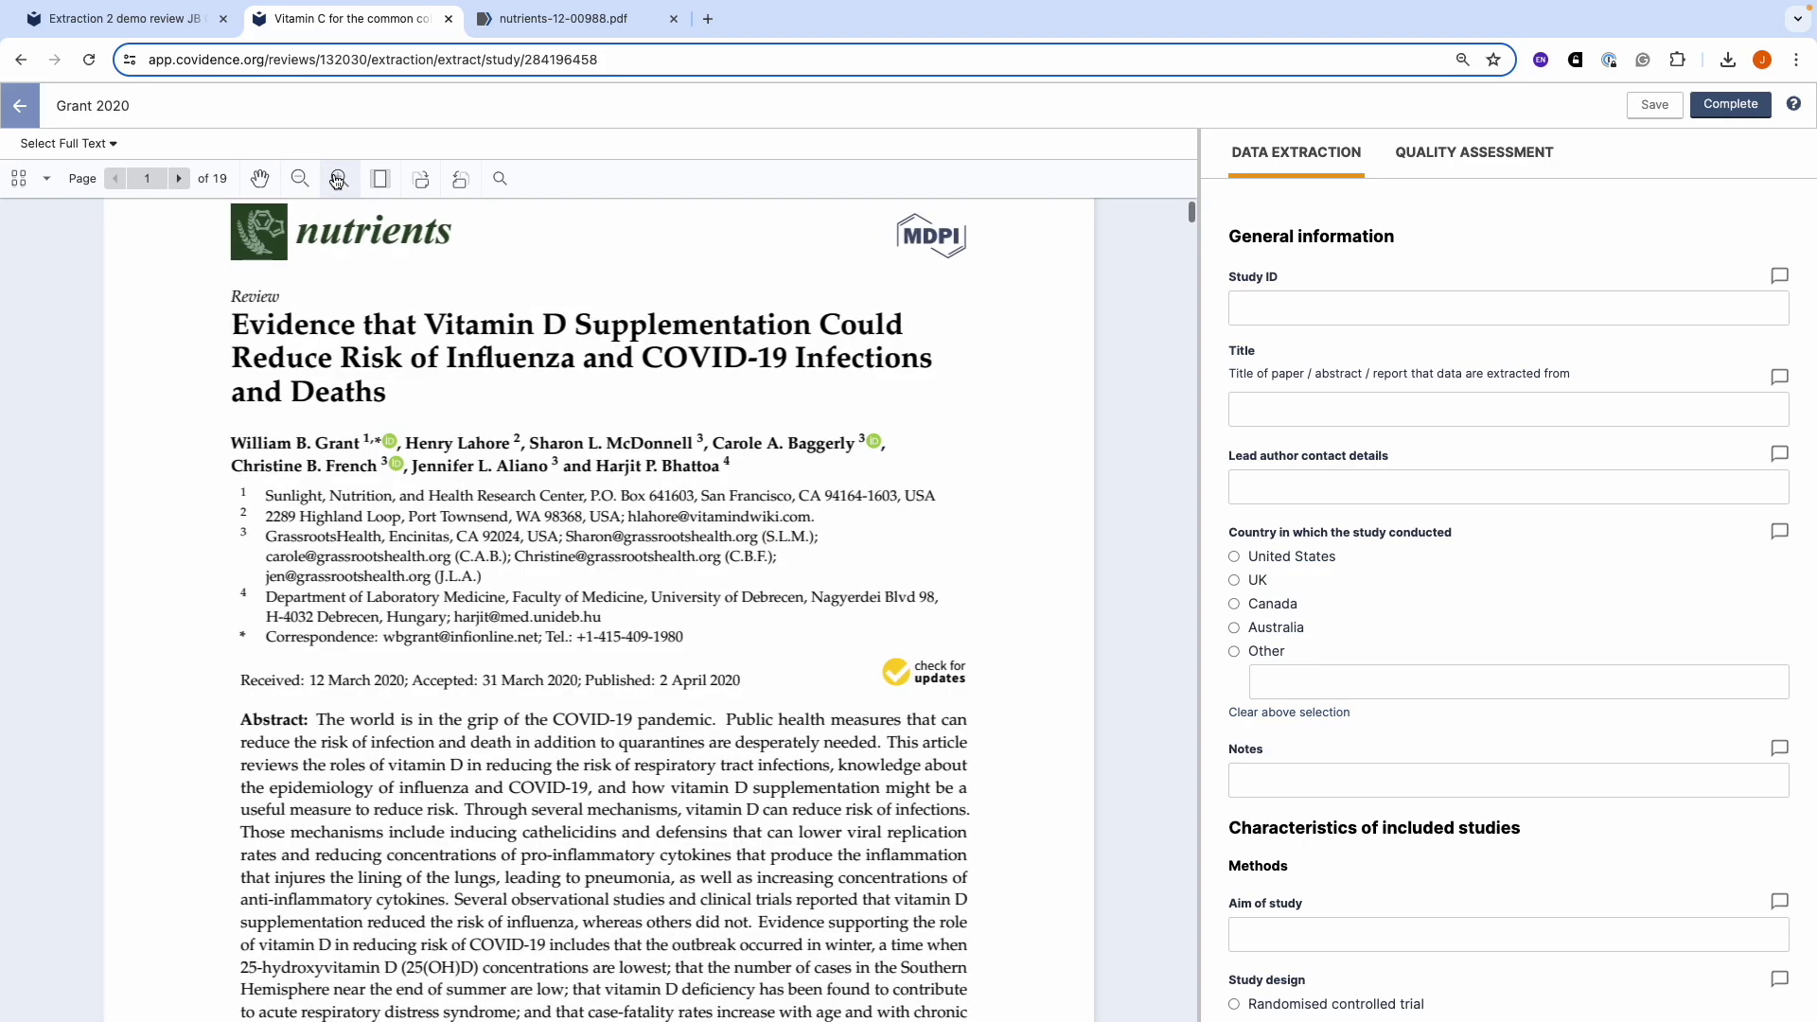
pyautogui.click(300, 181)
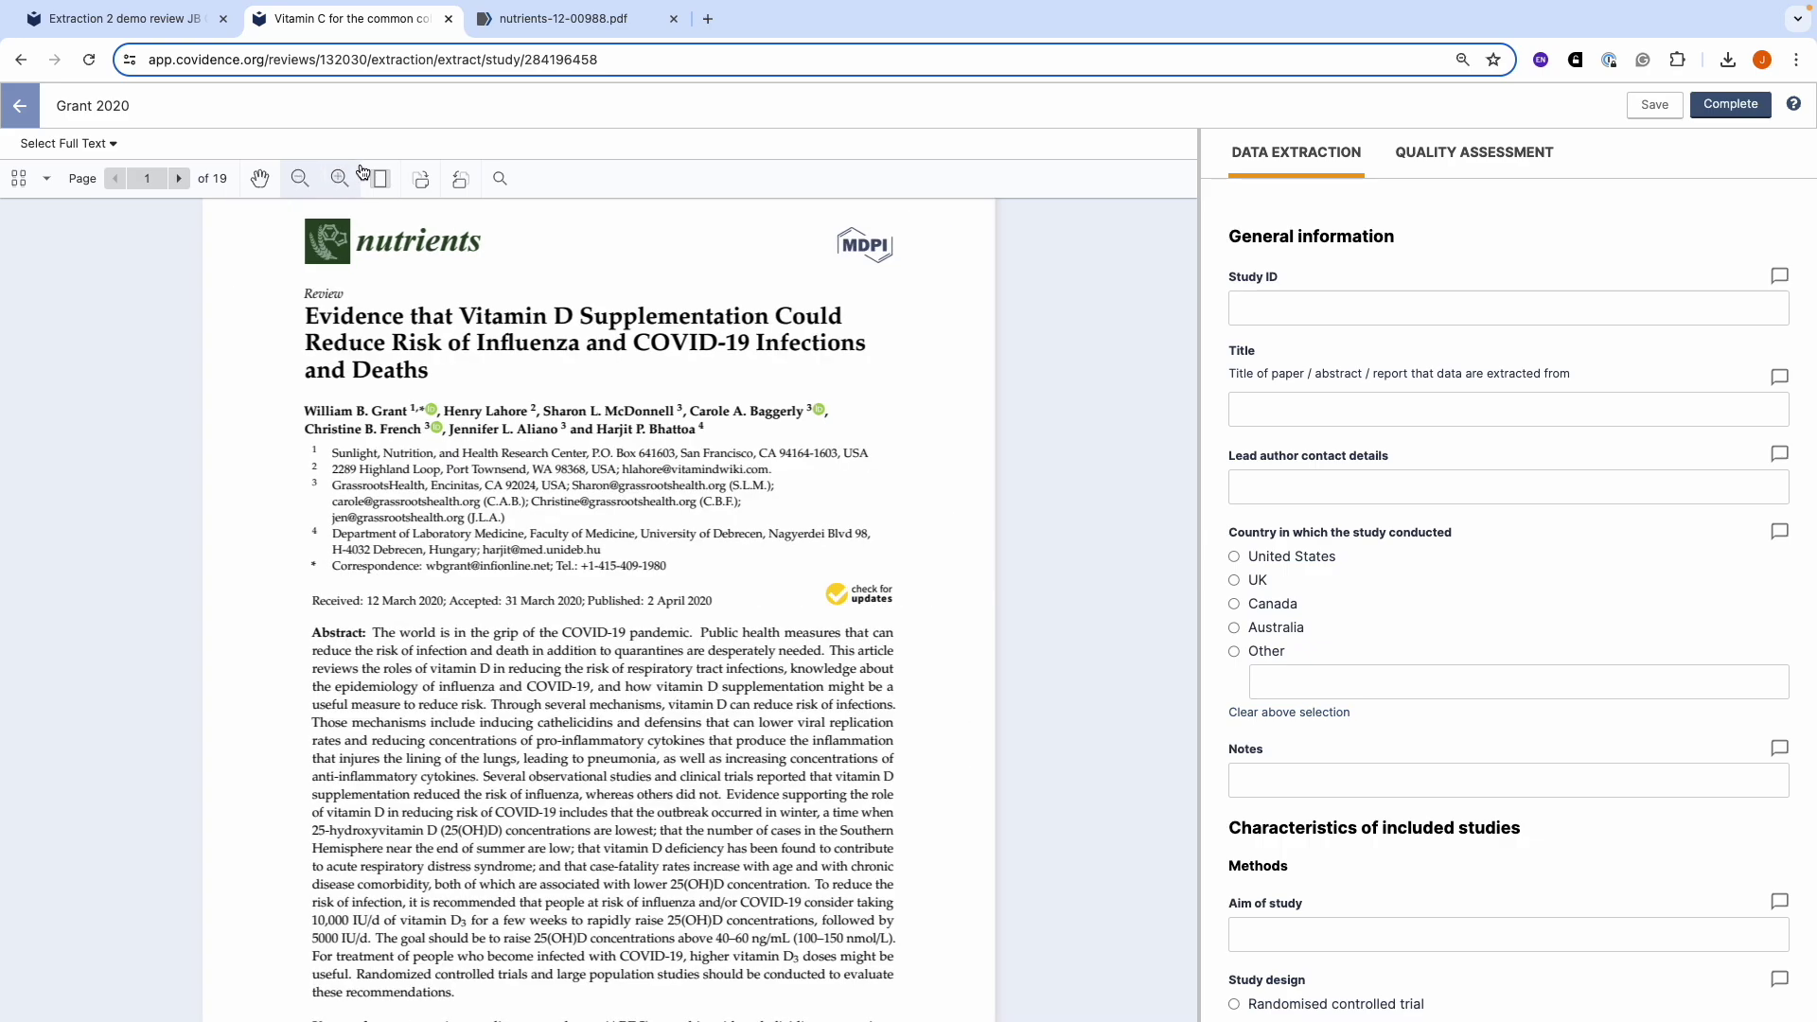
pyautogui.click(426, 186)
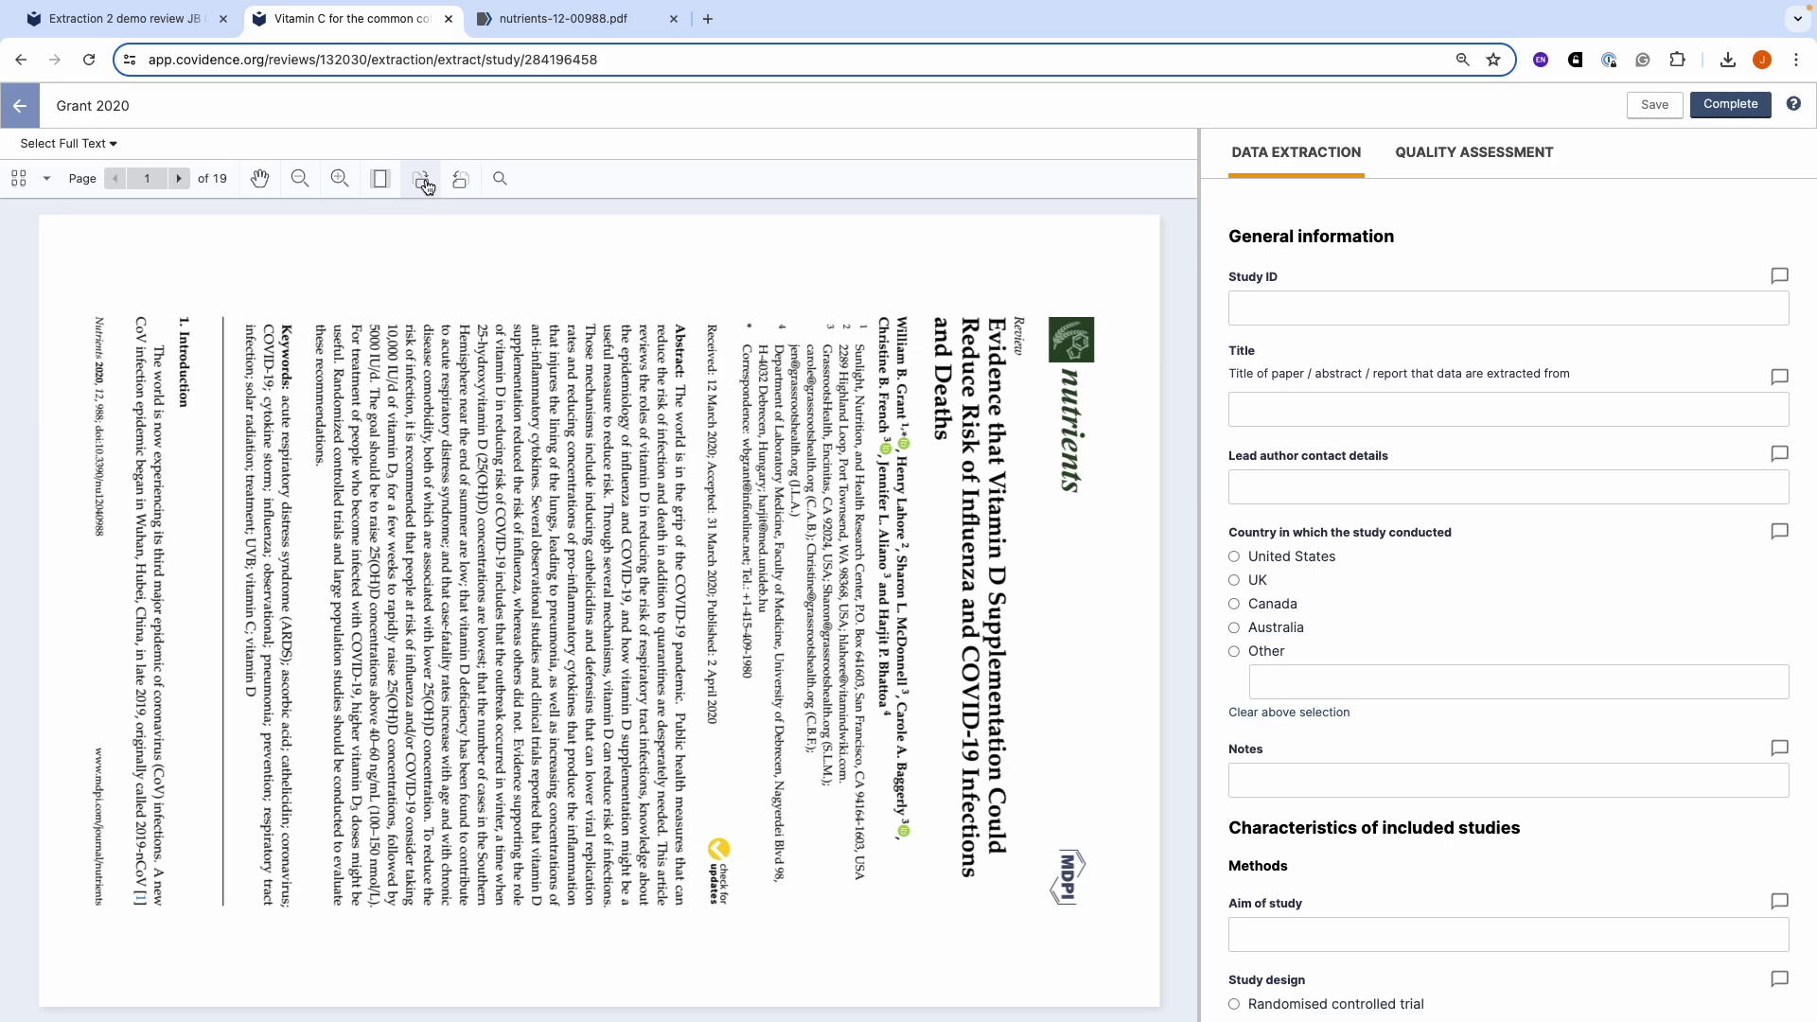
pyautogui.click(426, 186)
pyautogui.click(426, 186)
pyautogui.click(426, 187)
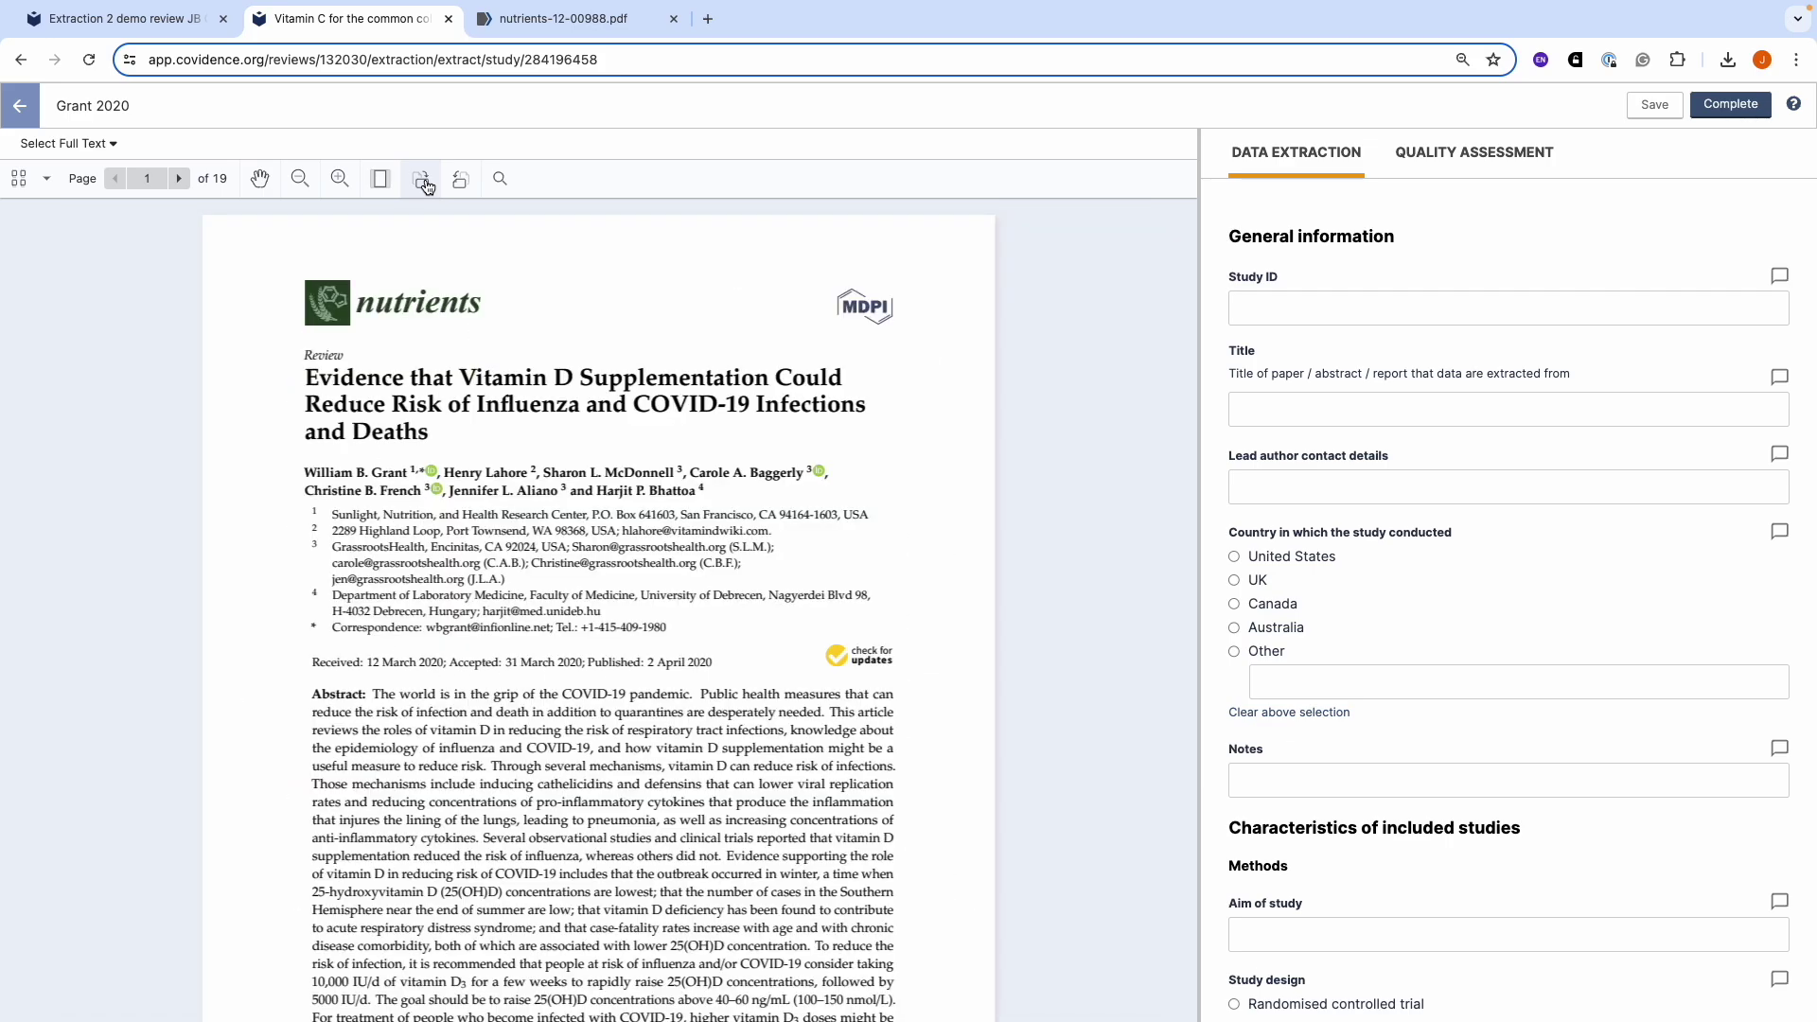
pyautogui.click(500, 182)
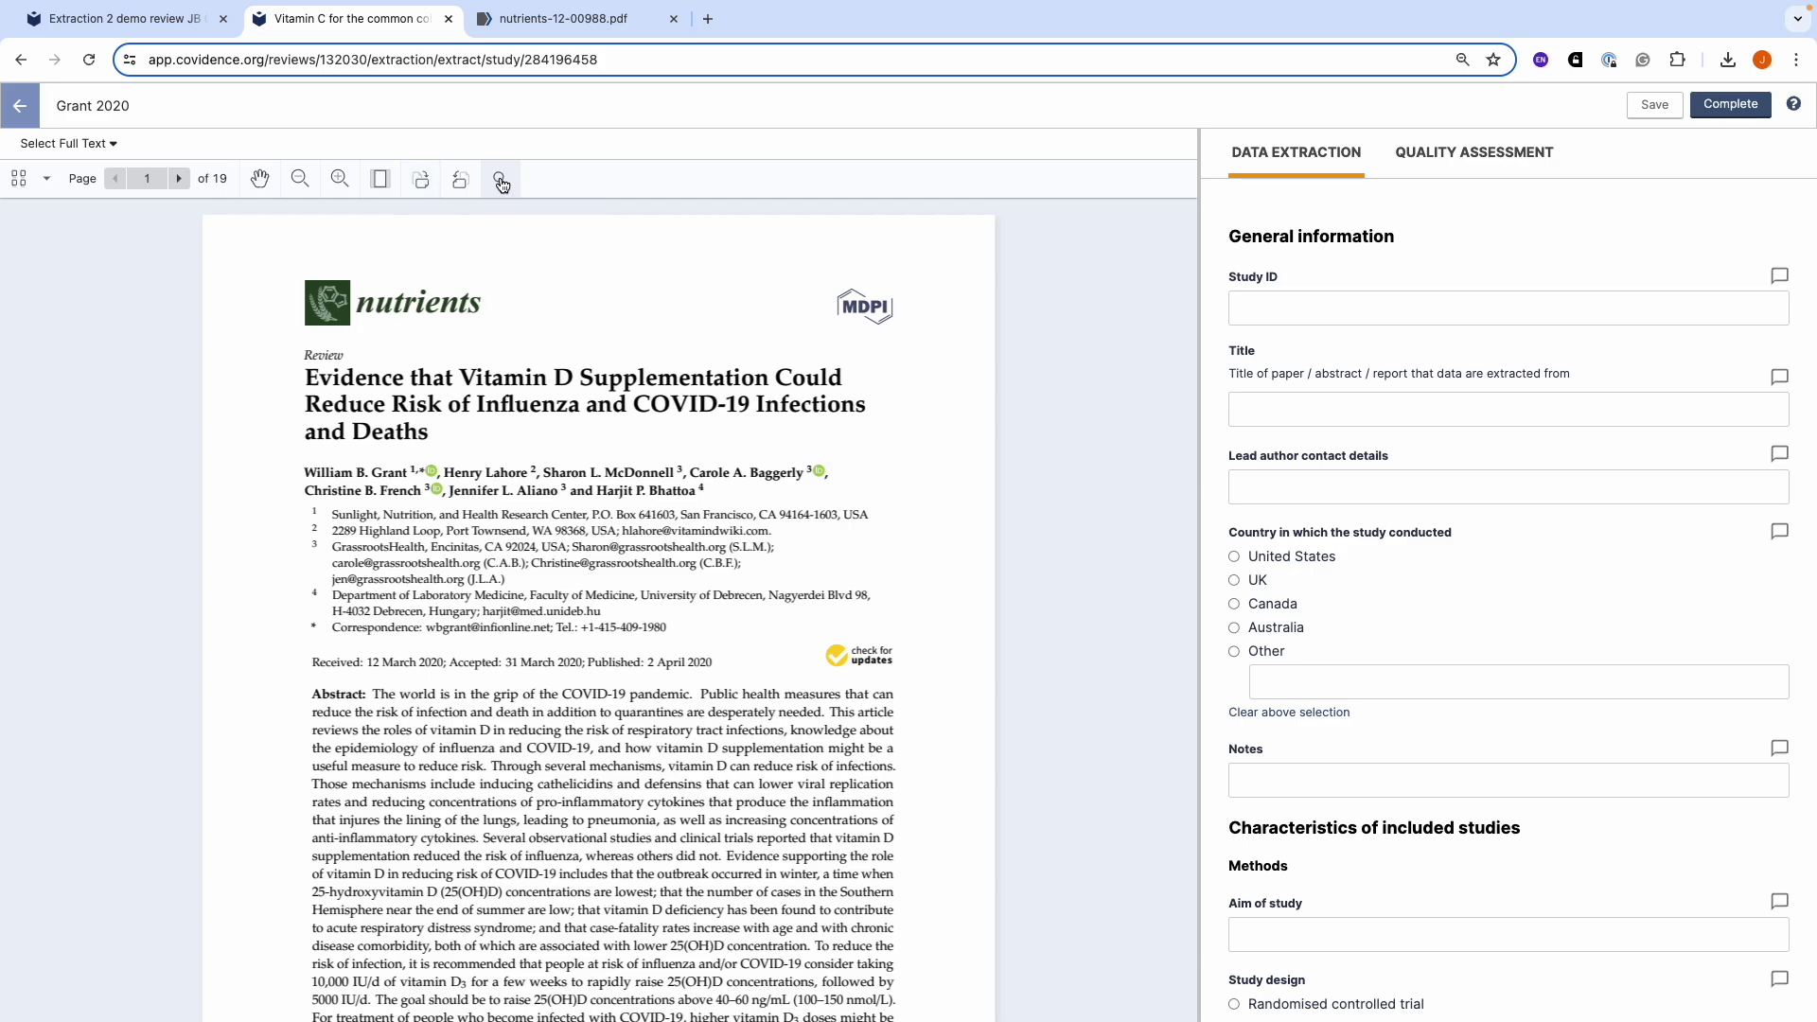
pyautogui.click(501, 182)
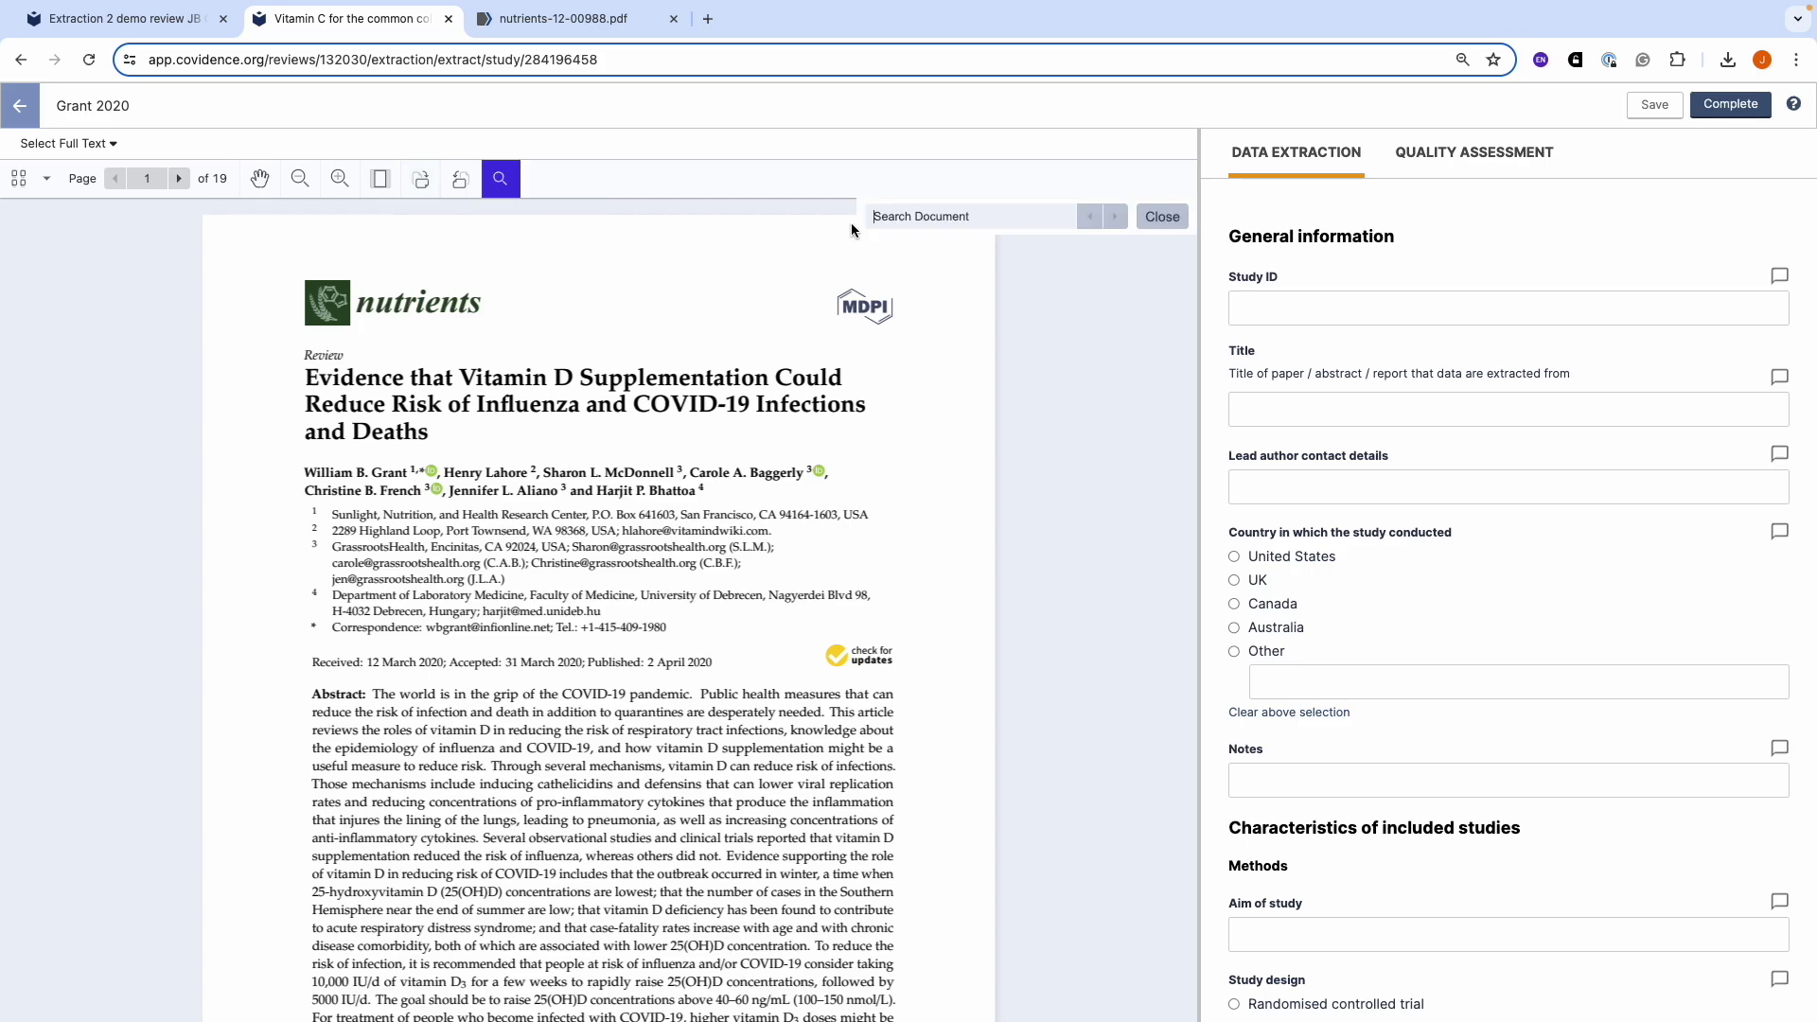
pyautogui.click(939, 216)
pyautogui.write('supp')
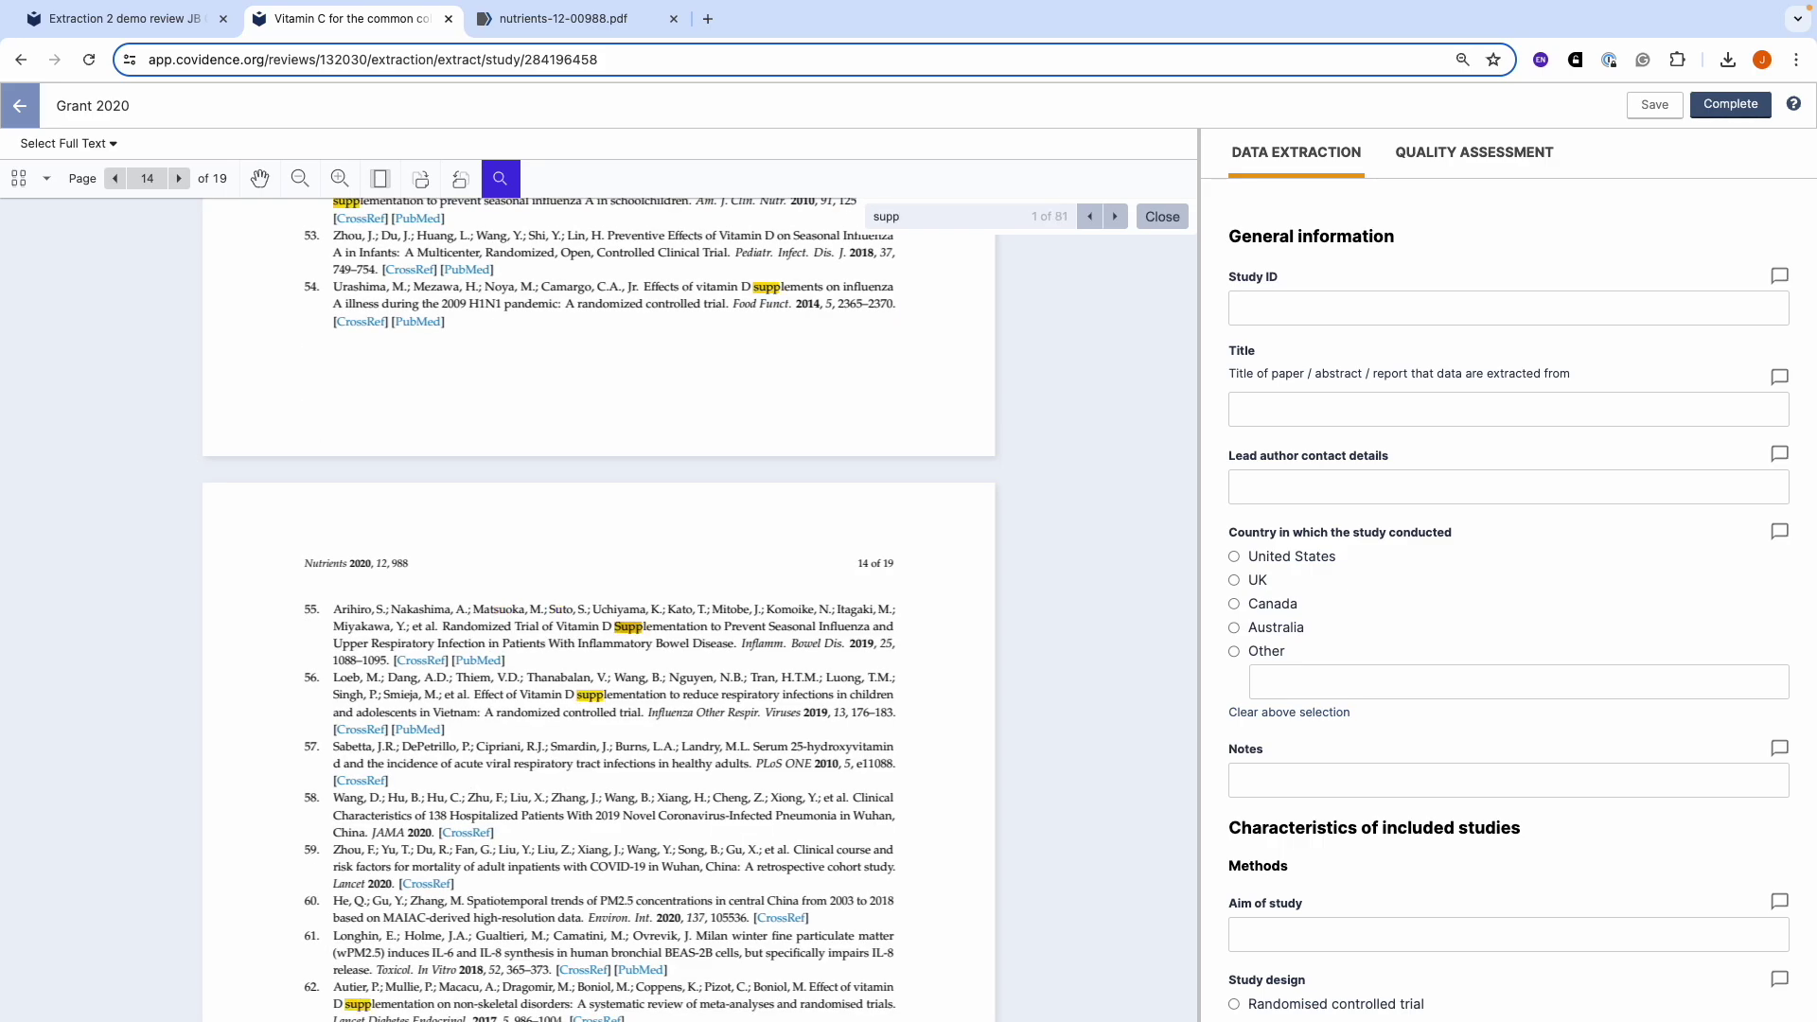
pyautogui.write('lement')
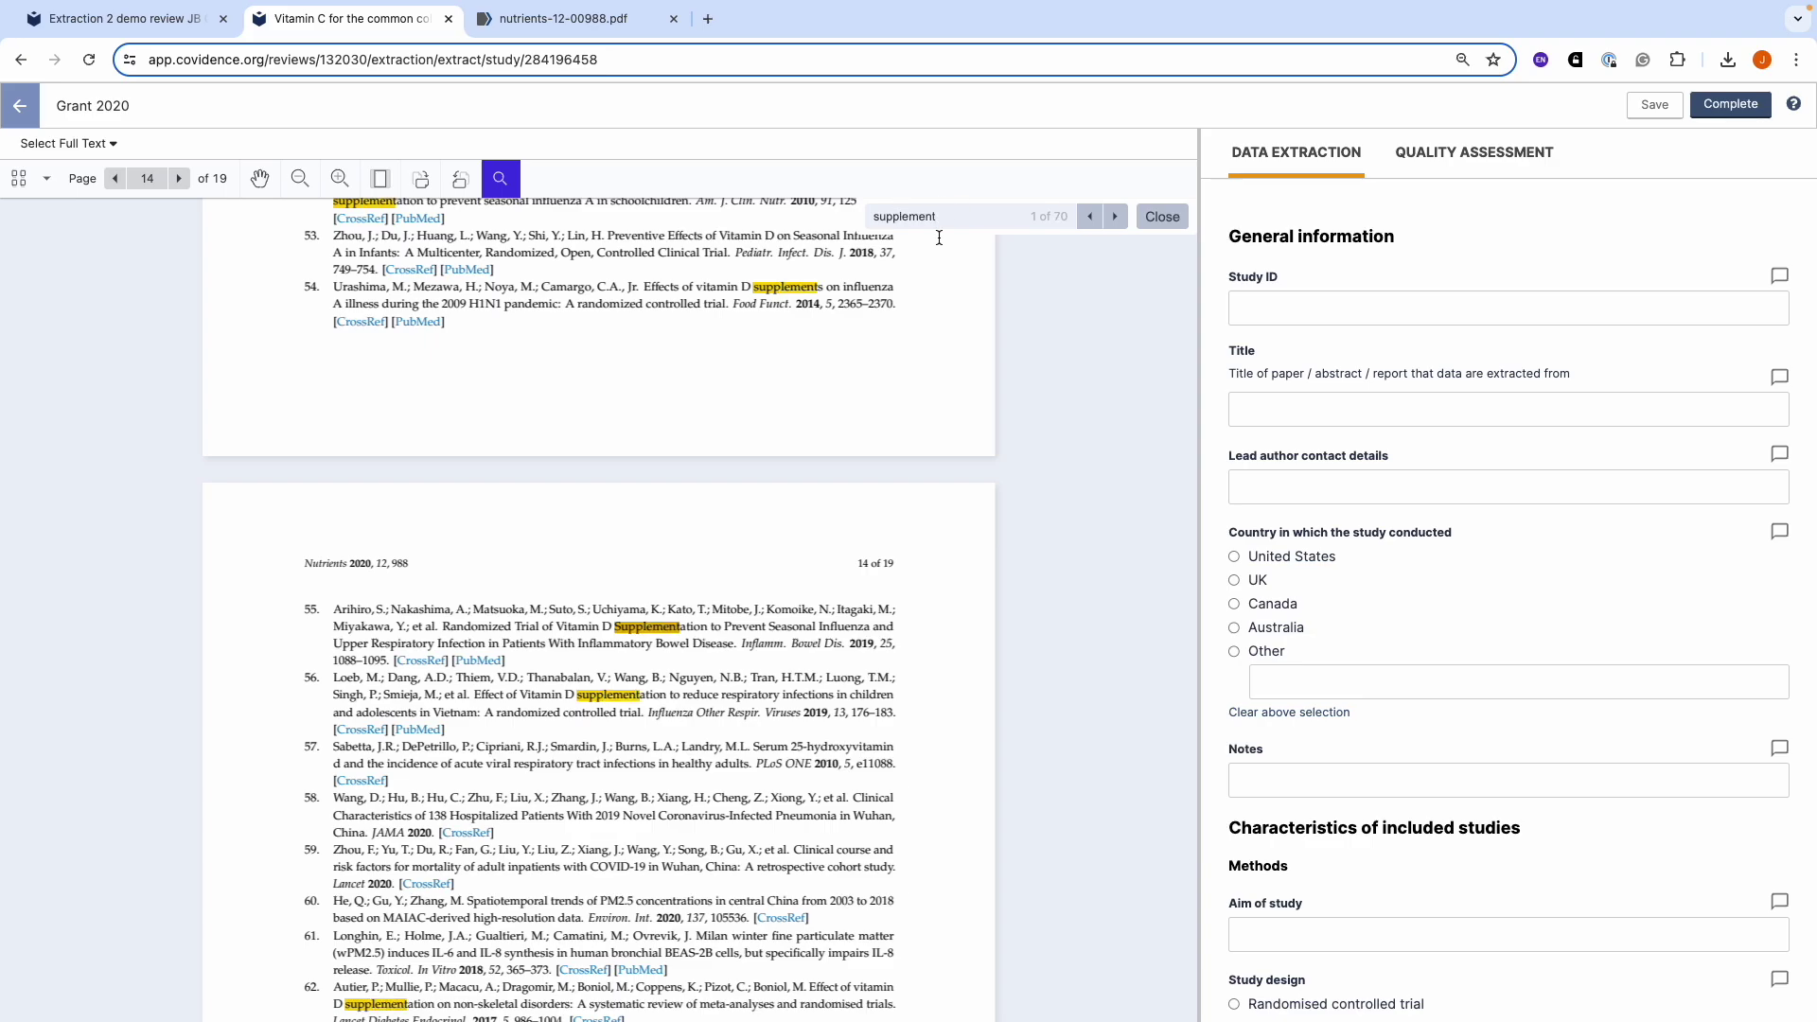
pyautogui.scroll(5, 741, 349)
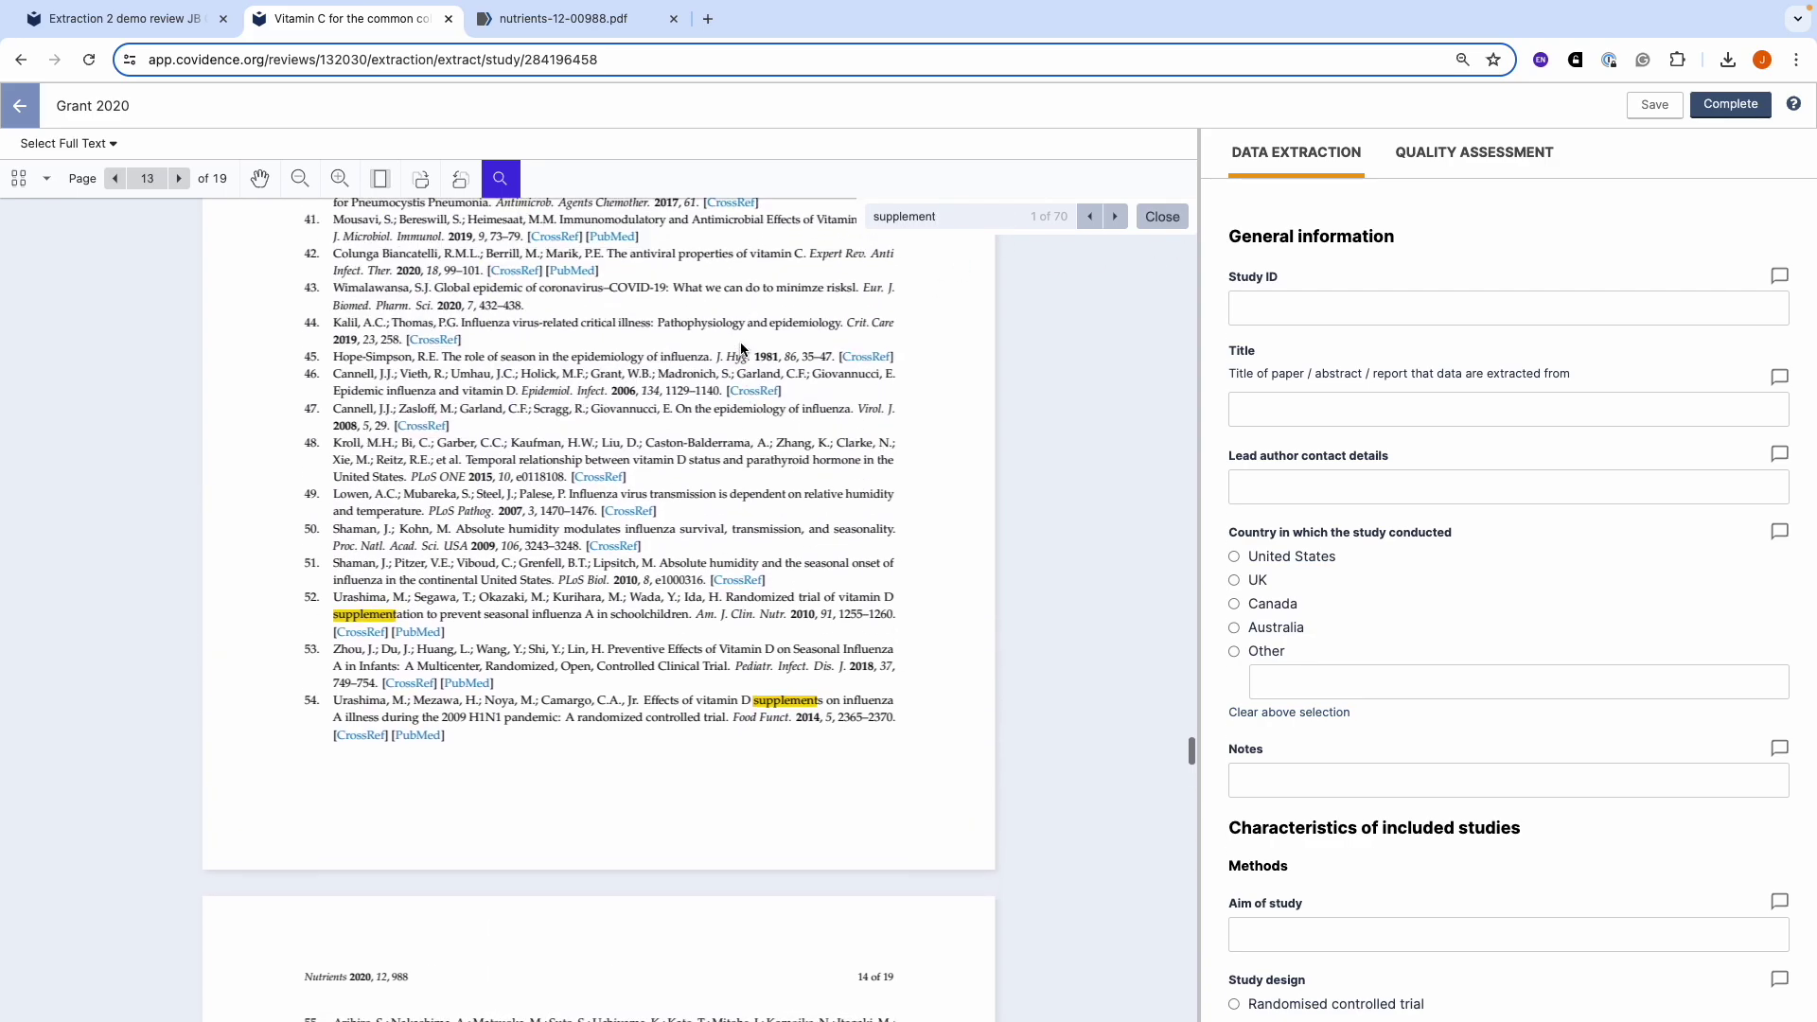
pyautogui.click(1162, 217)
pyautogui.scroll(6, 604, 391)
pyautogui.scroll(20, 603, 390)
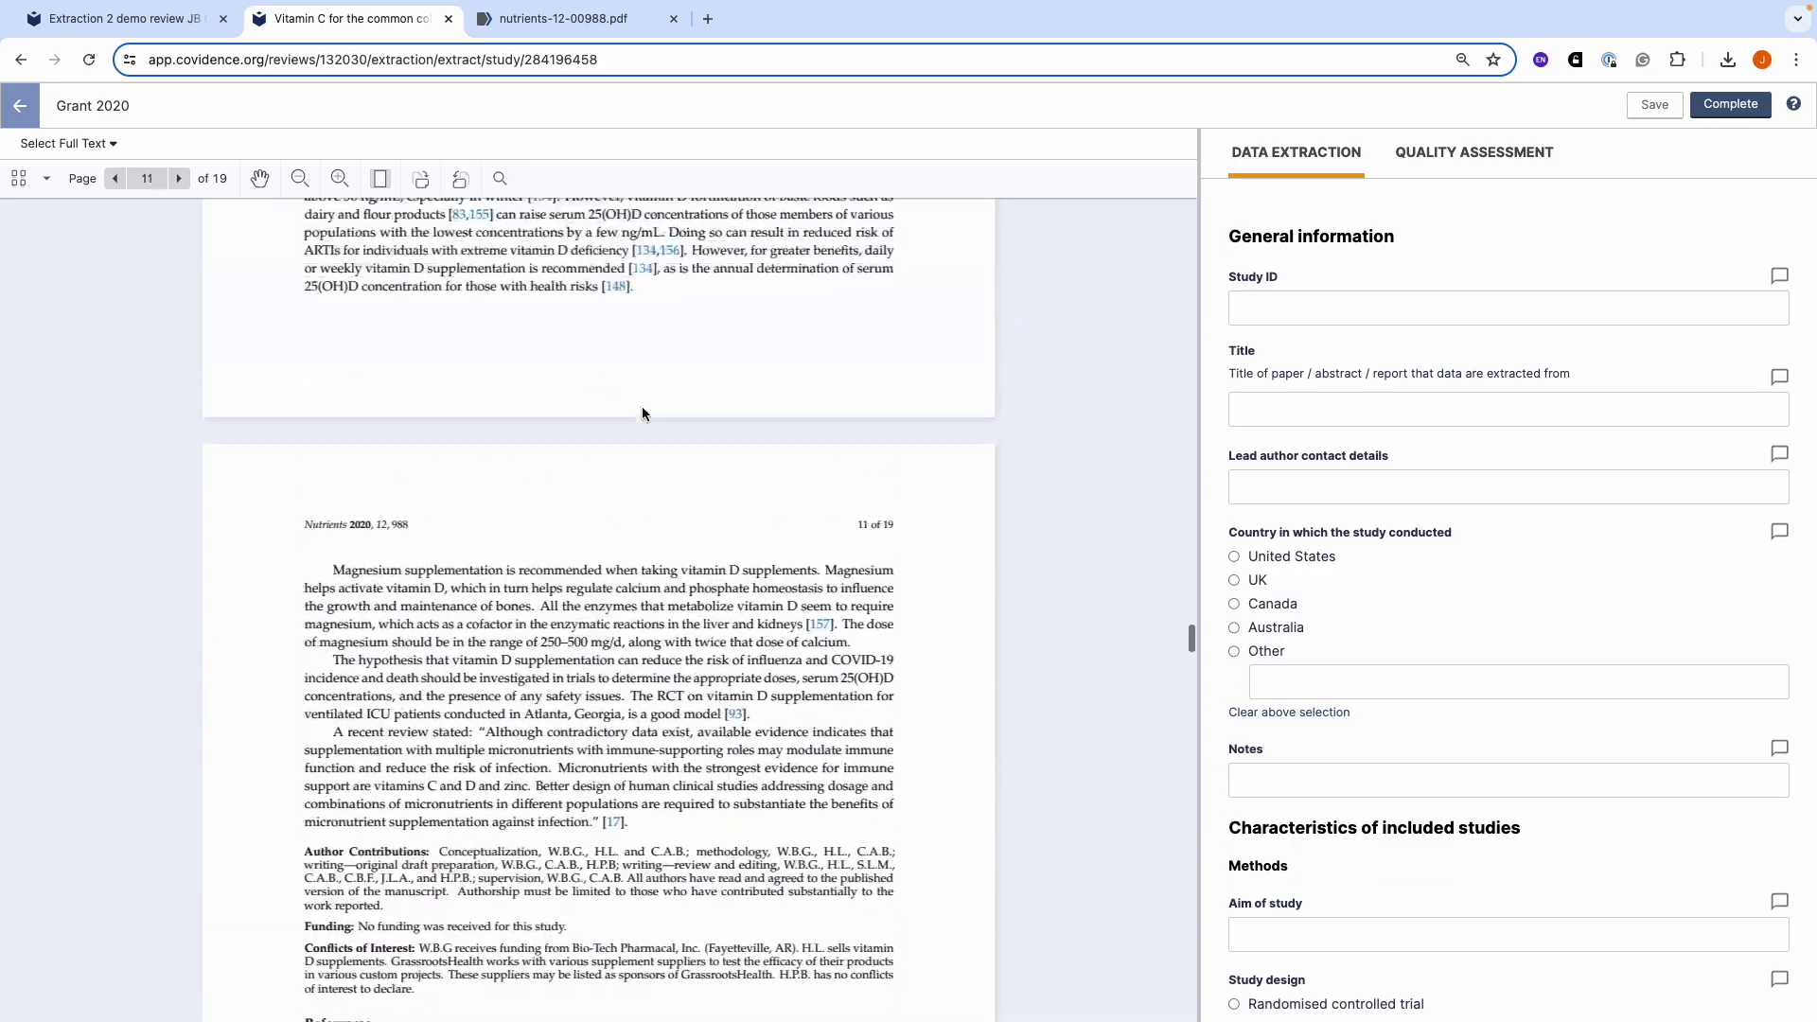
pyautogui.moveTo(1190, 638); pyautogui.dragTo(1190, 210)
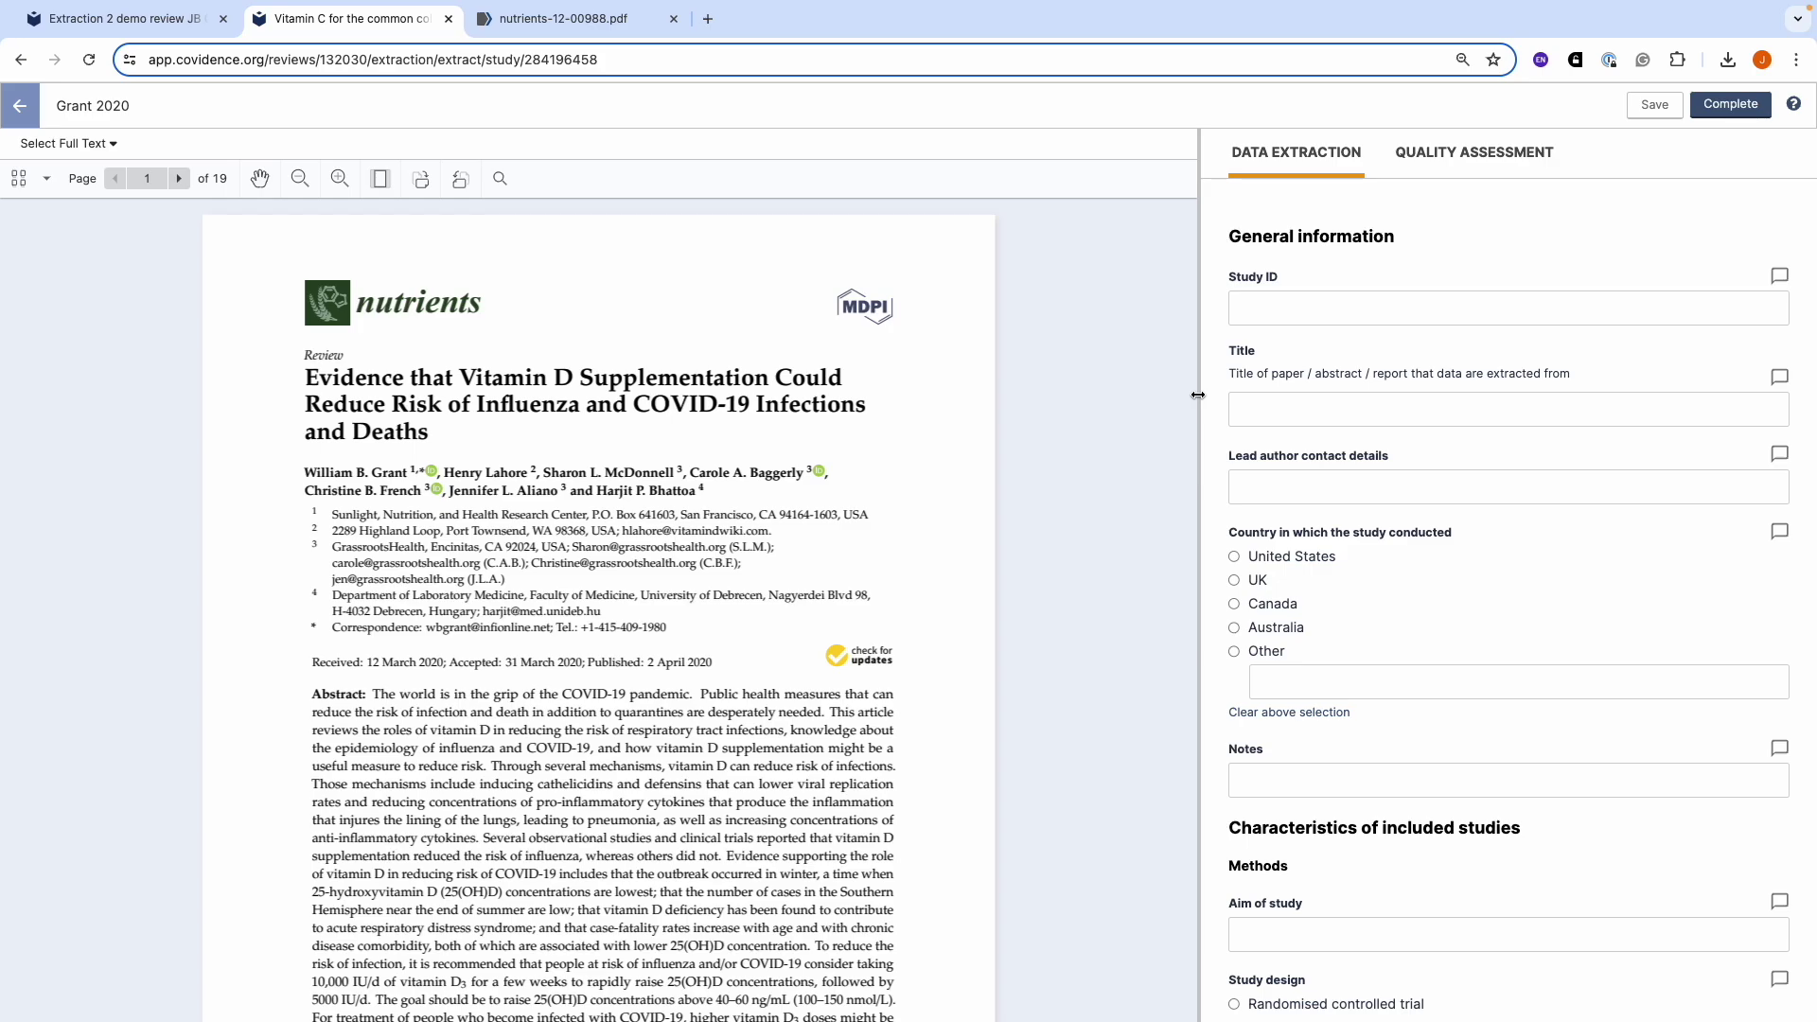
# Widen the extraction form and save a short note comment on the Study ID field
pyautogui.moveTo(1197, 436); pyautogui.dragTo(931, 501)
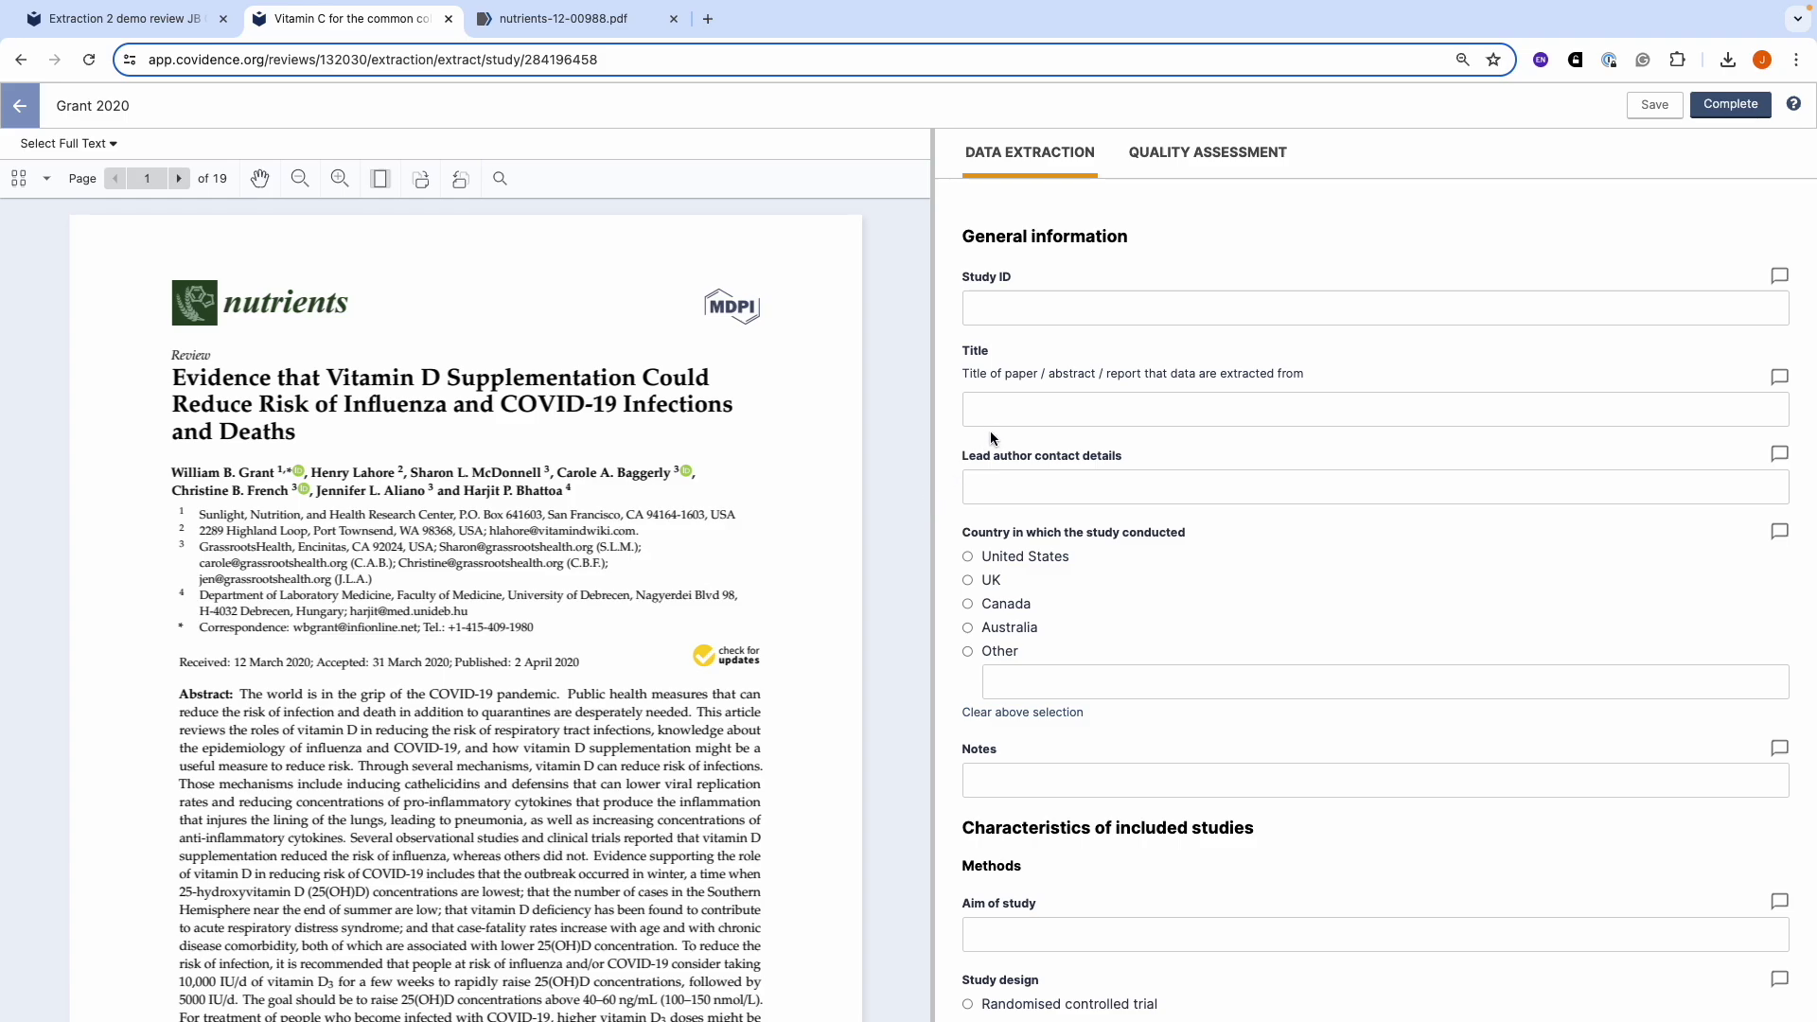
pyautogui.click(1780, 278)
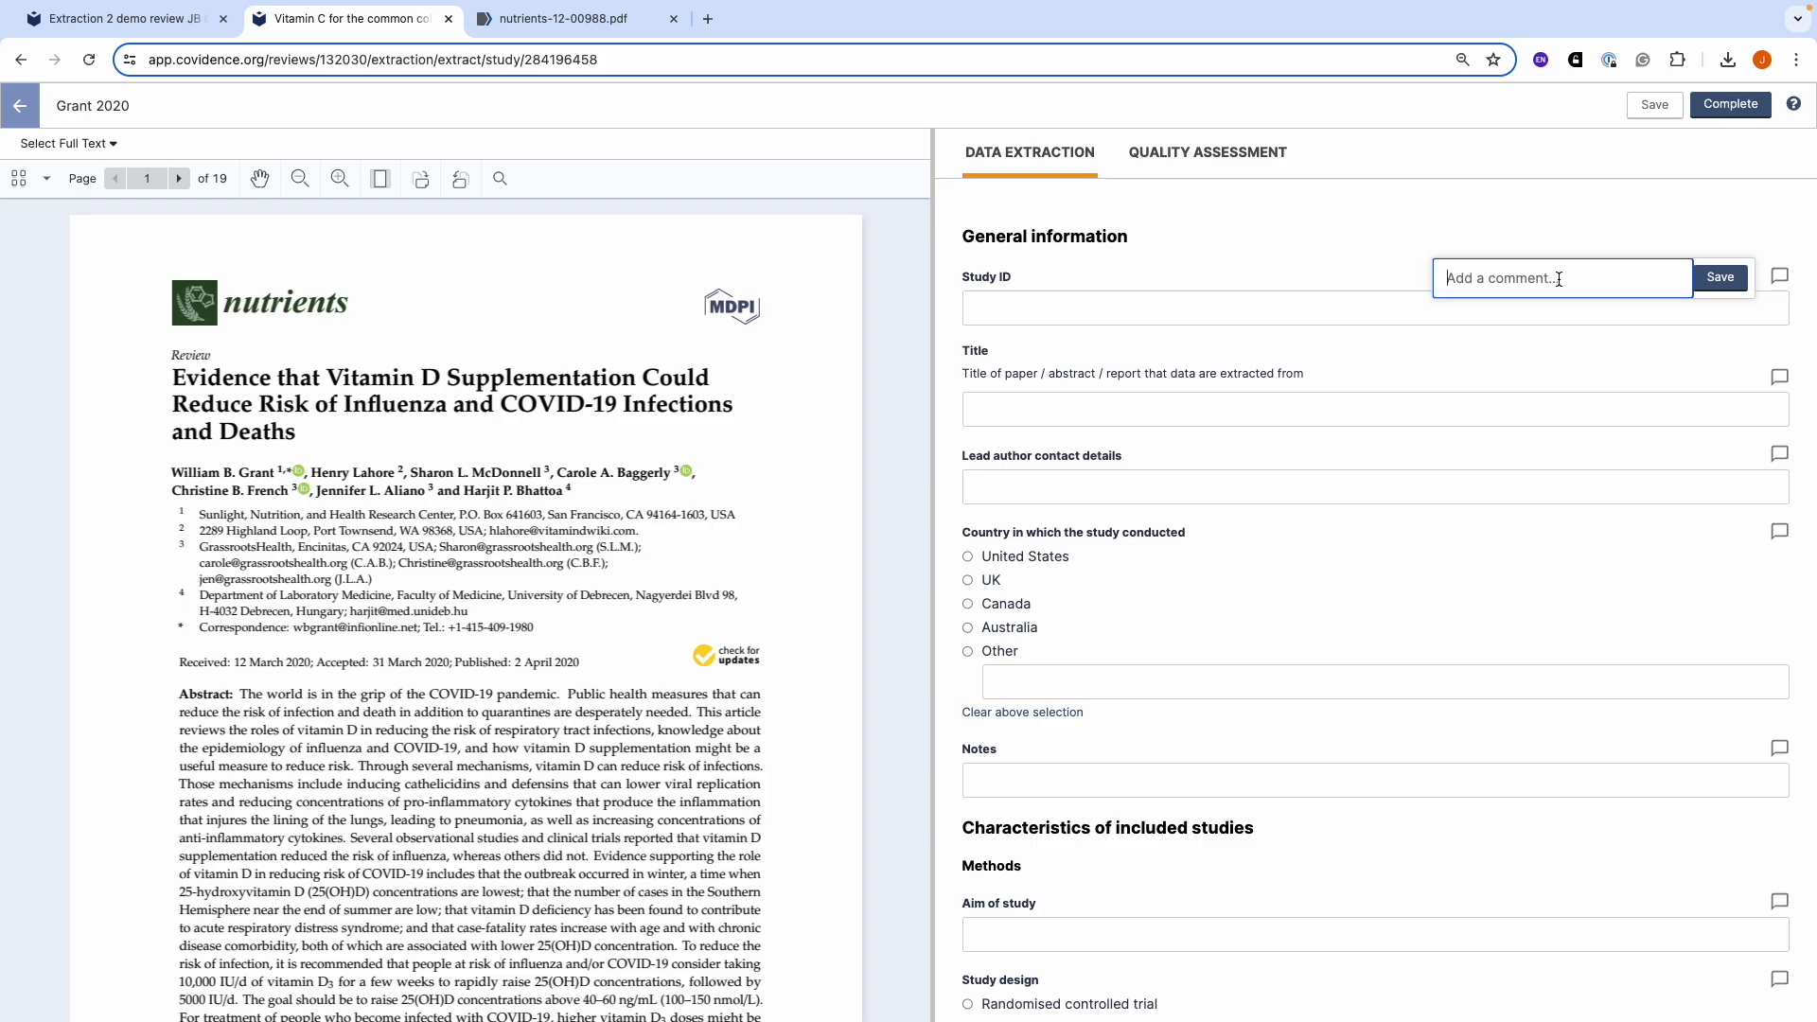
pyautogui.write('Note JB')
pyautogui.click(1717, 280)
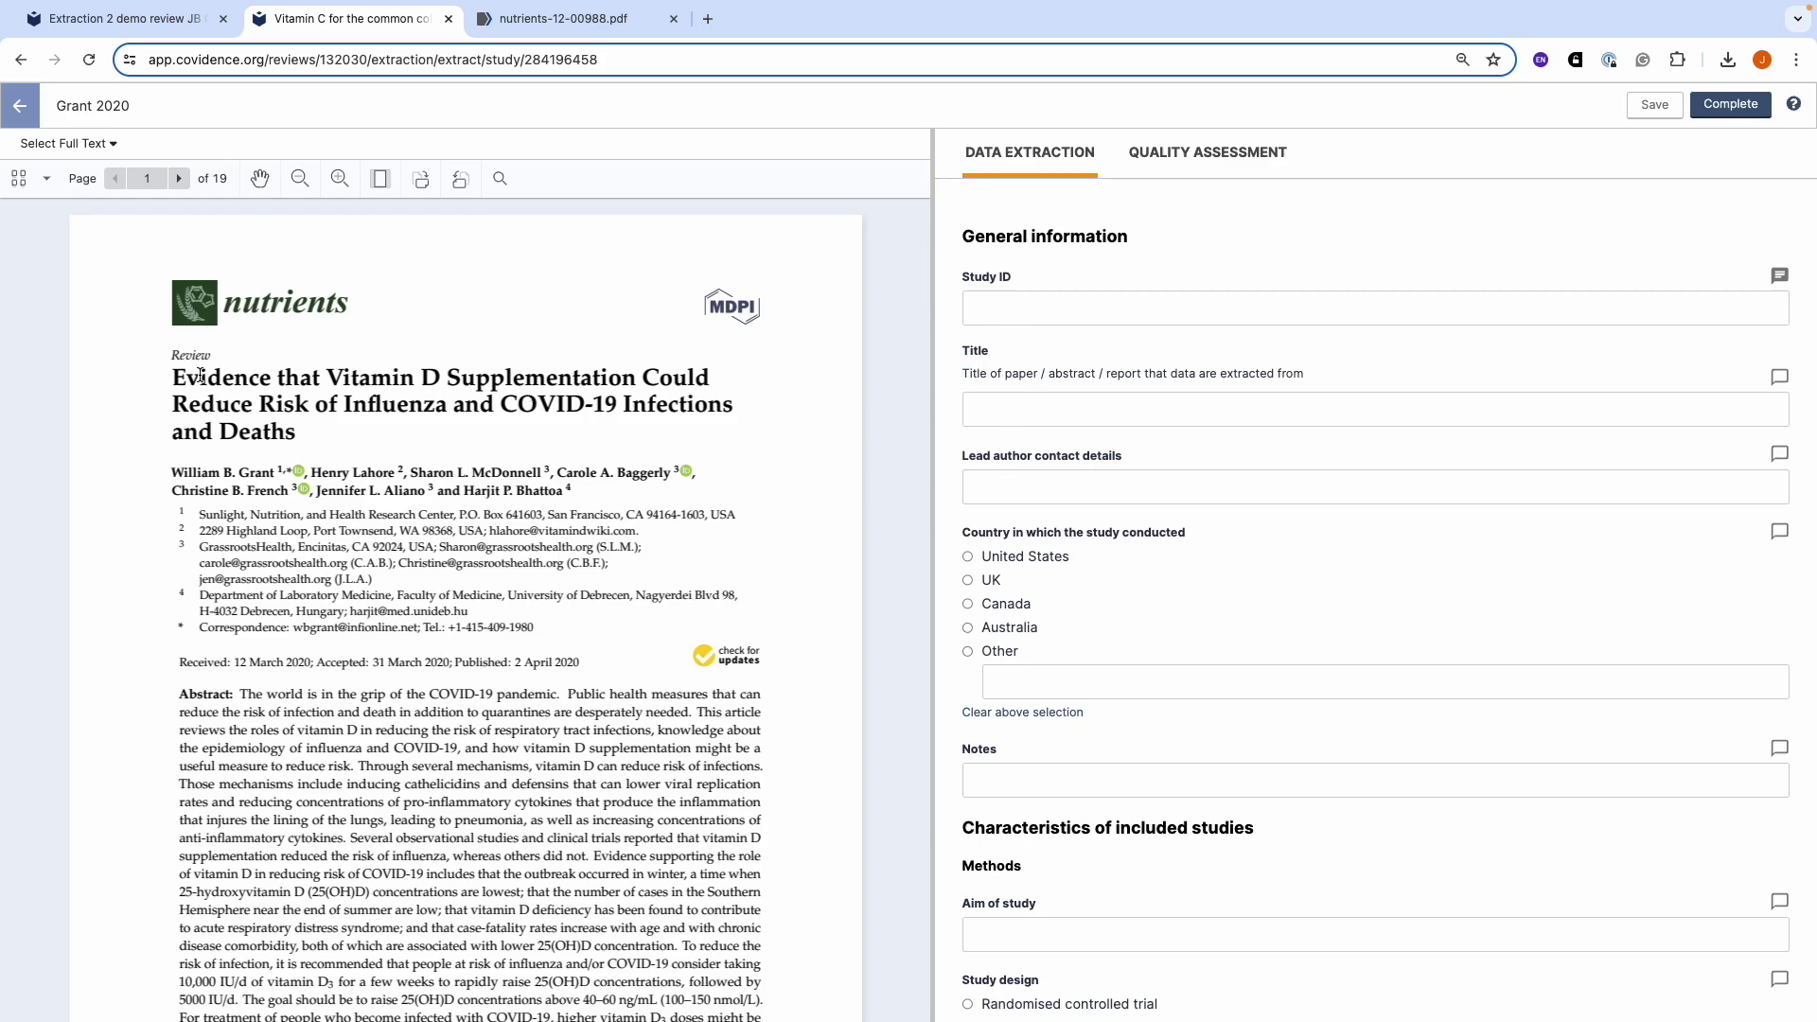
# Paste the paper's title into Title and enter 'Grant 2020' as the Study ID
pyautogui.moveTo(177, 371); pyautogui.dragTo(291, 426)
pyautogui.hotkey('ctrl', 'c')
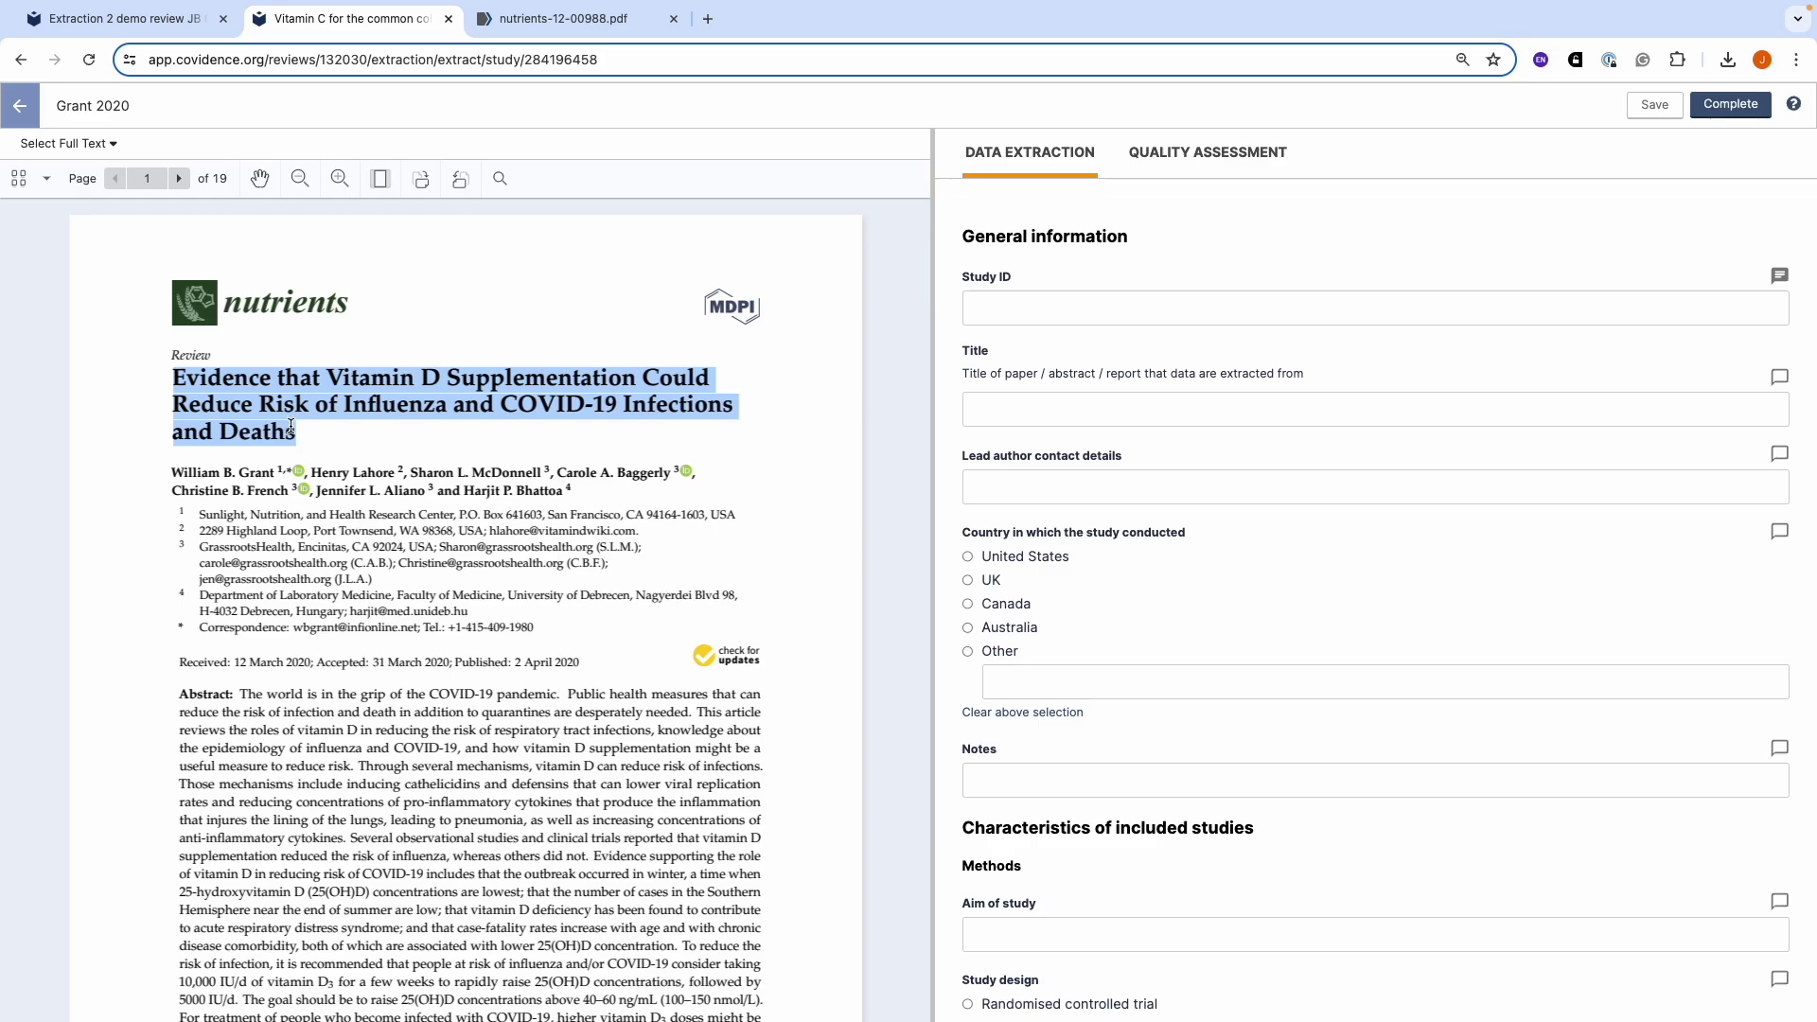
pyautogui.click(1014, 412)
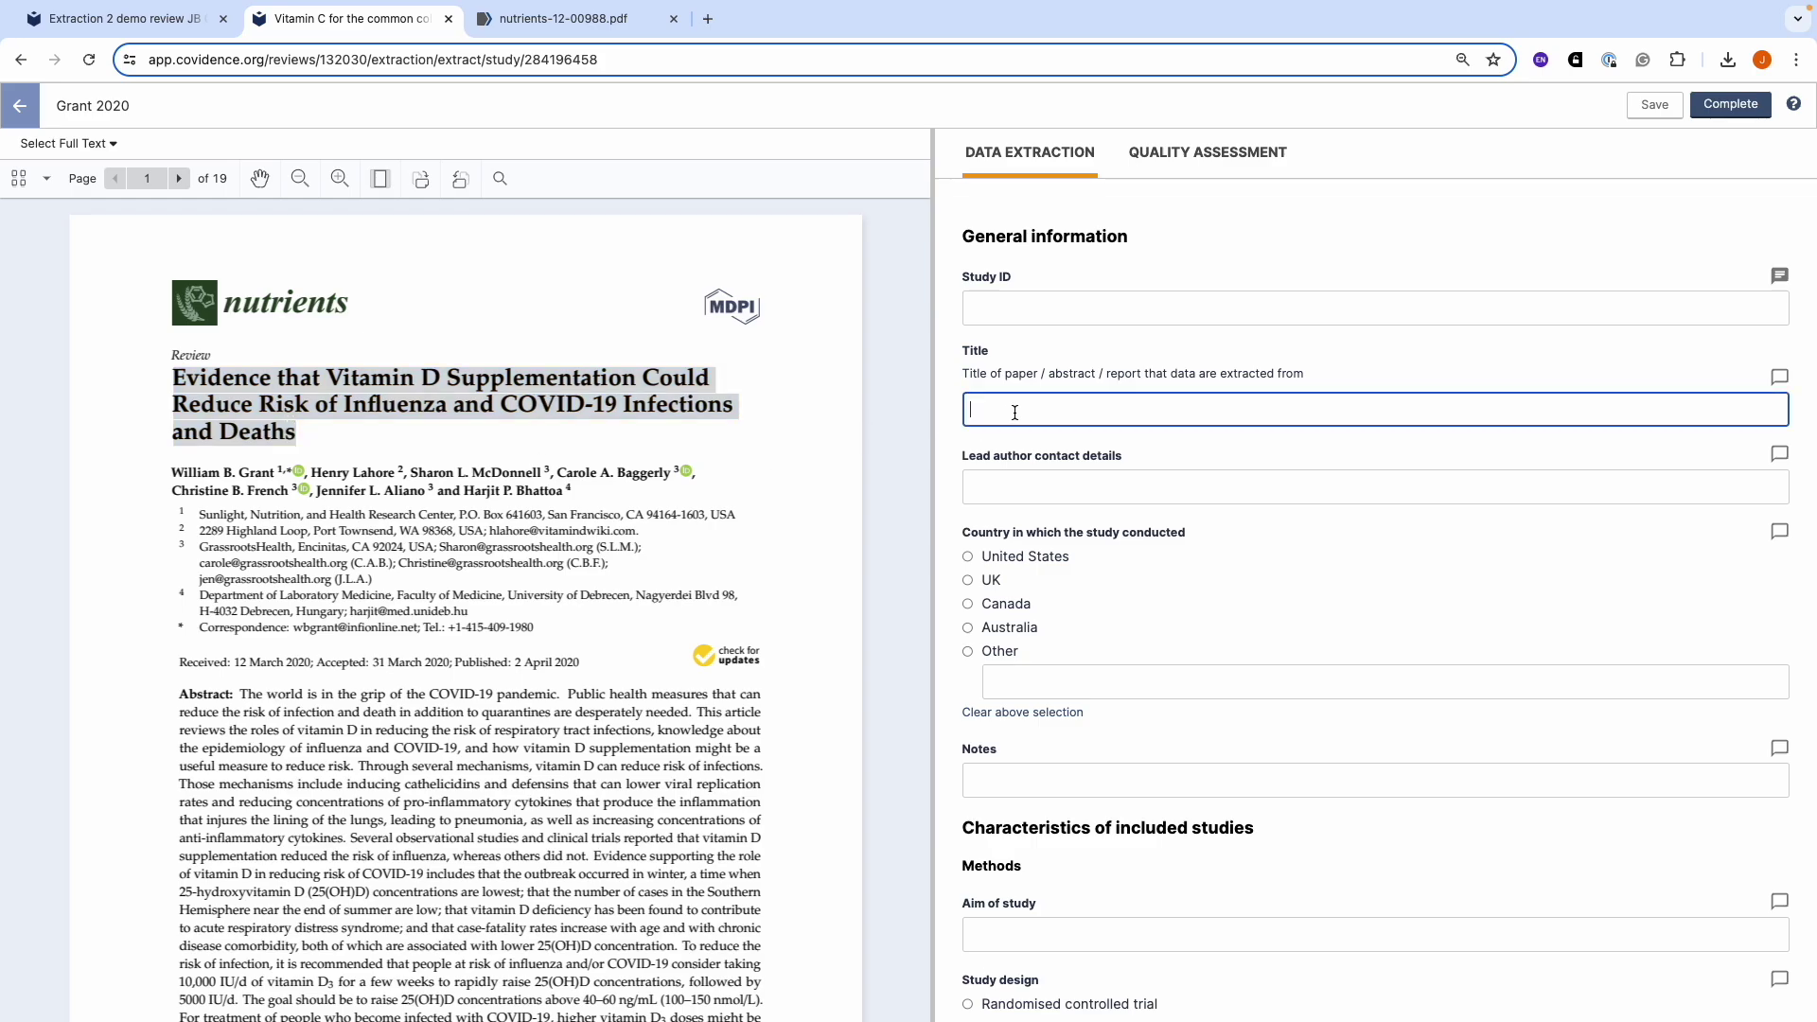
pyautogui.hotkey('ctrl', 'v')
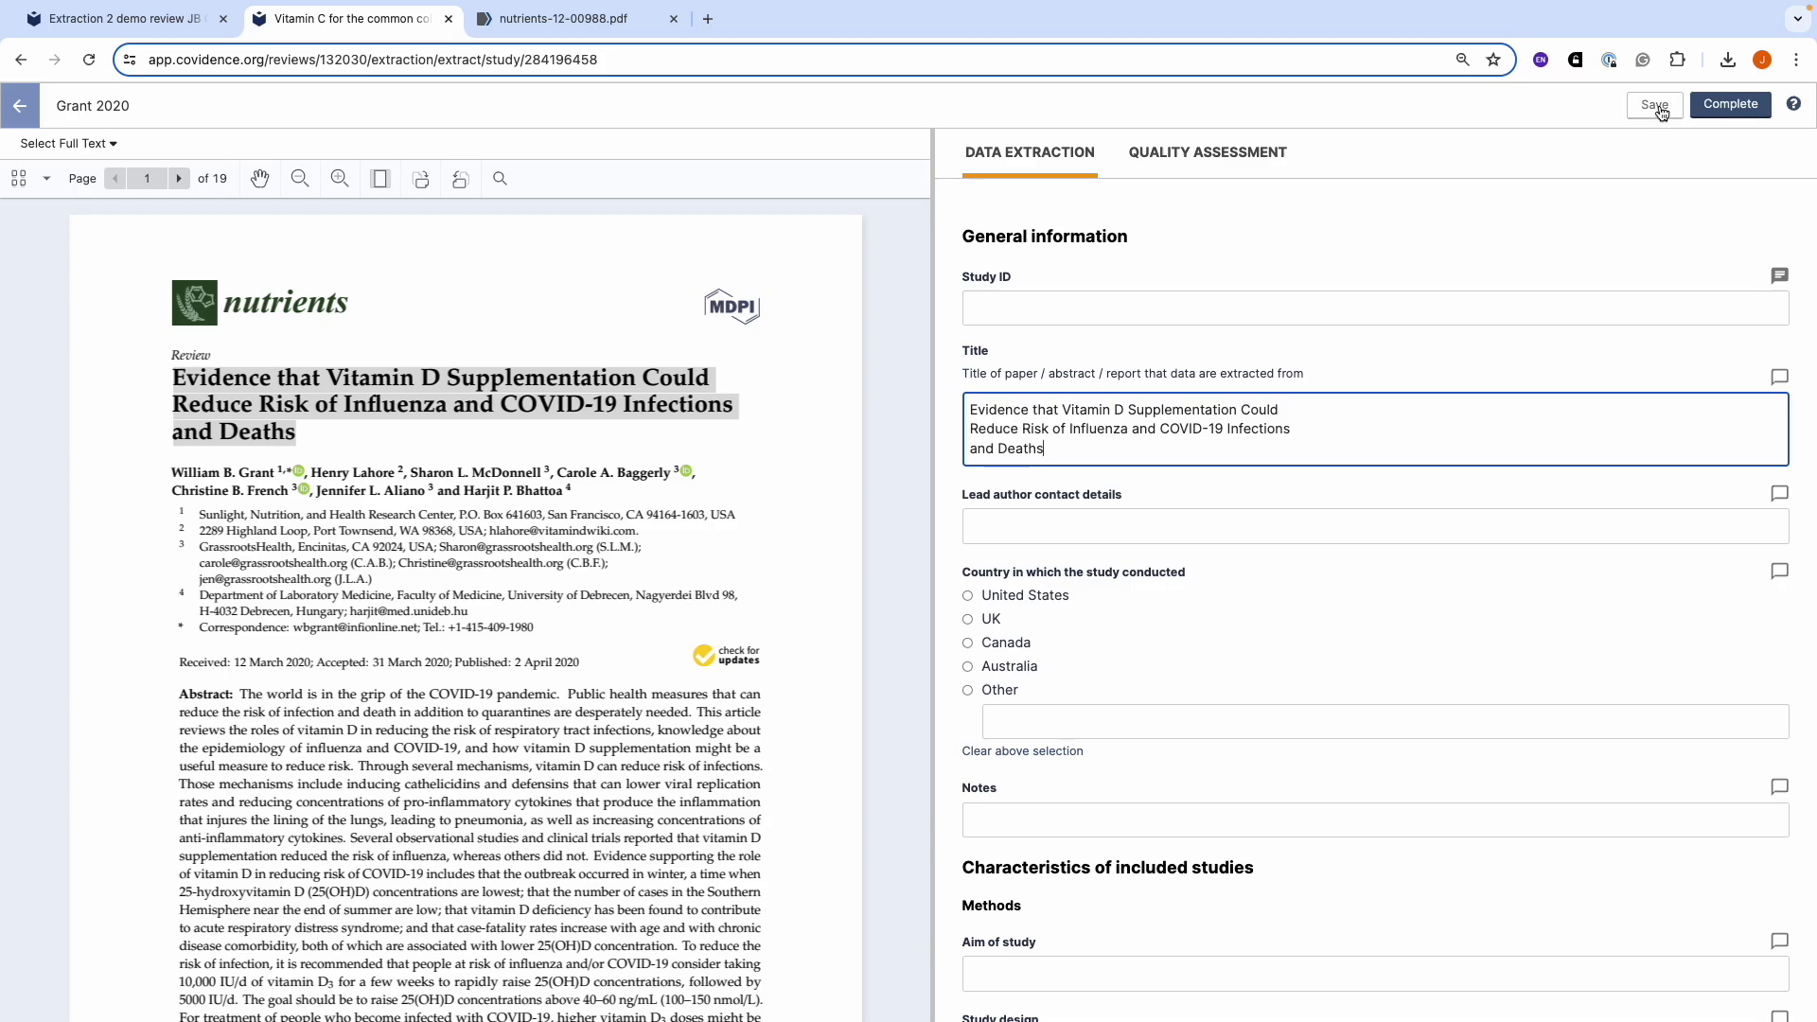
pyautogui.click(1031, 301)
pyautogui.write('G')
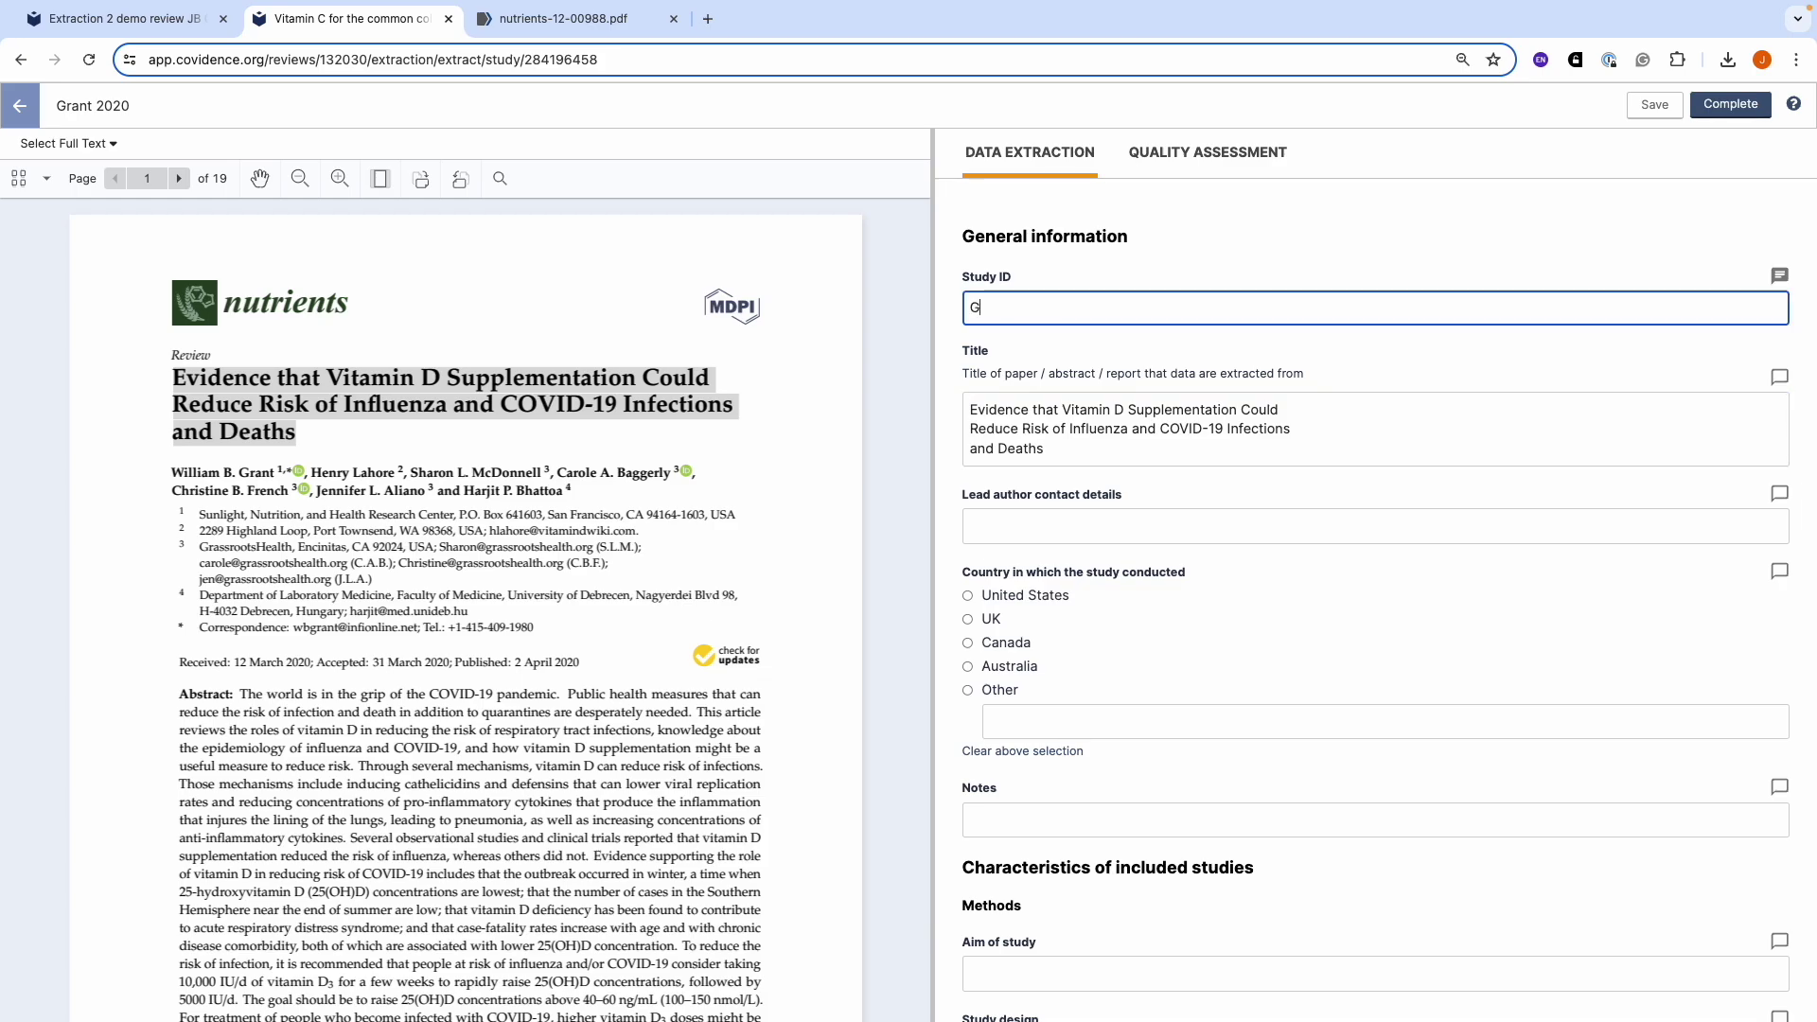
pyautogui.write('rant 2020')
# Save the form and mark the Grant 2020 extraction complete
pyautogui.click(1655, 106)
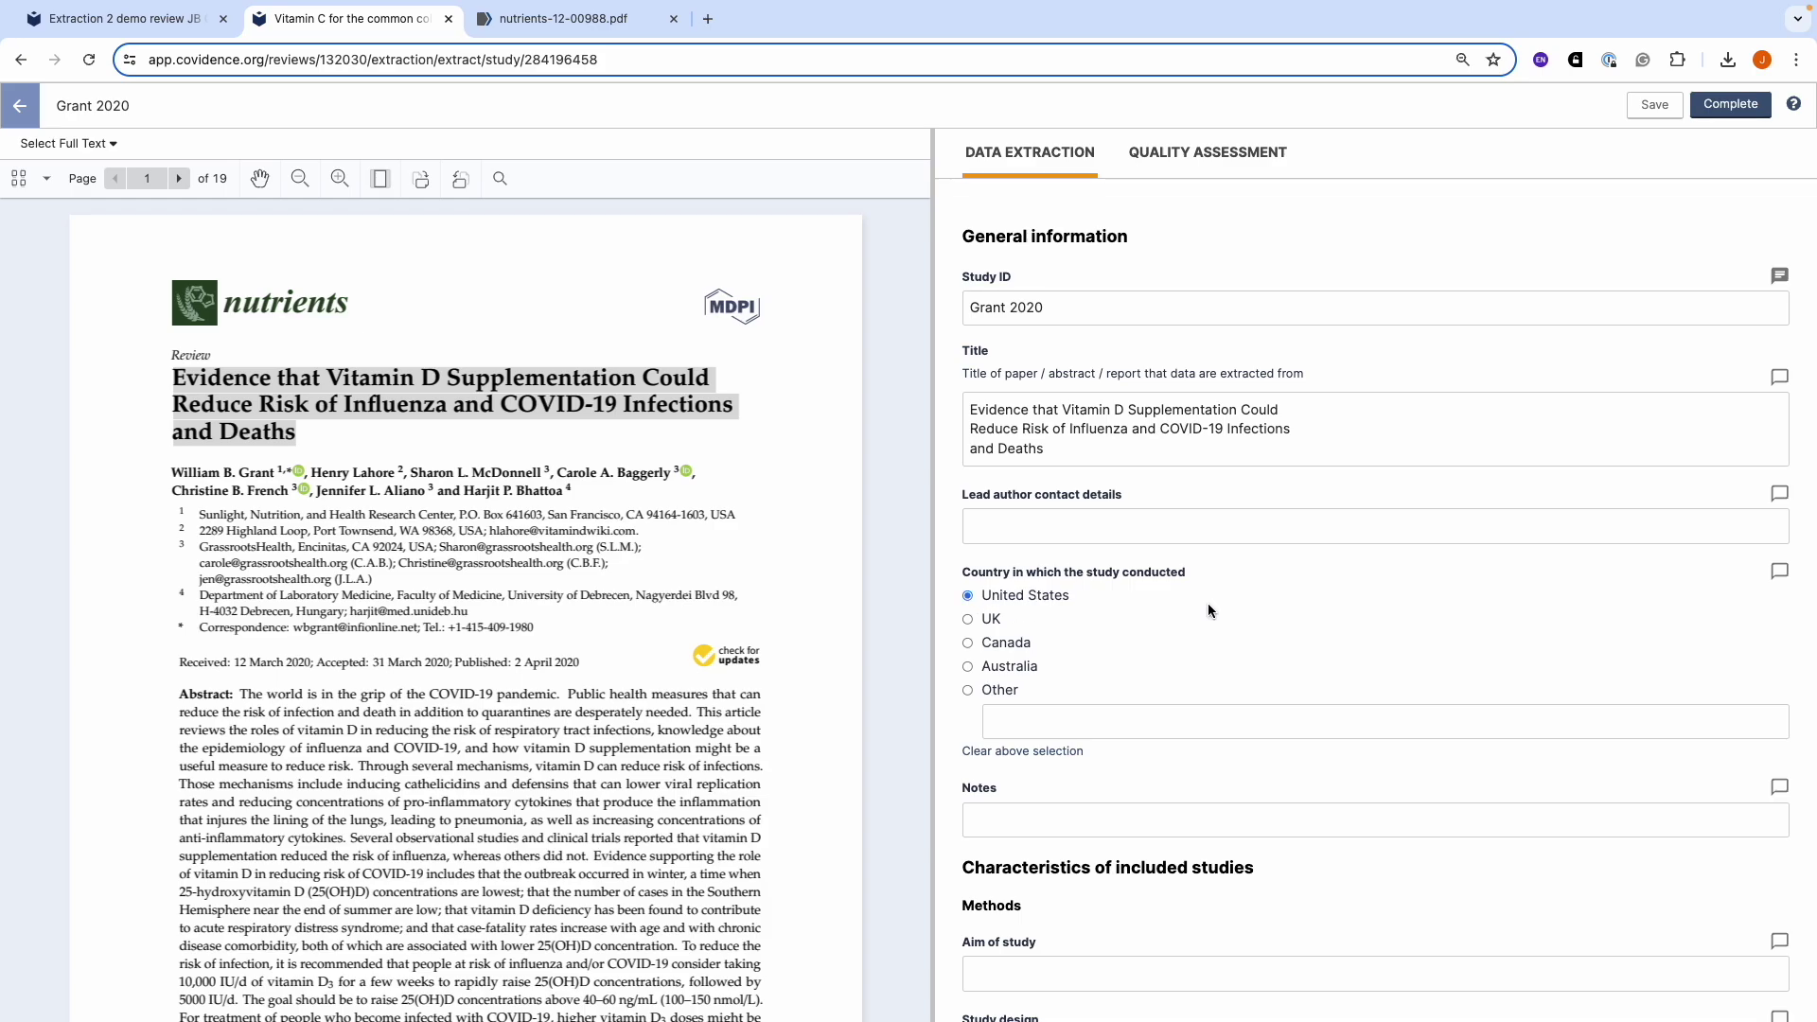
pyautogui.click(1655, 106)
pyautogui.click(1730, 104)
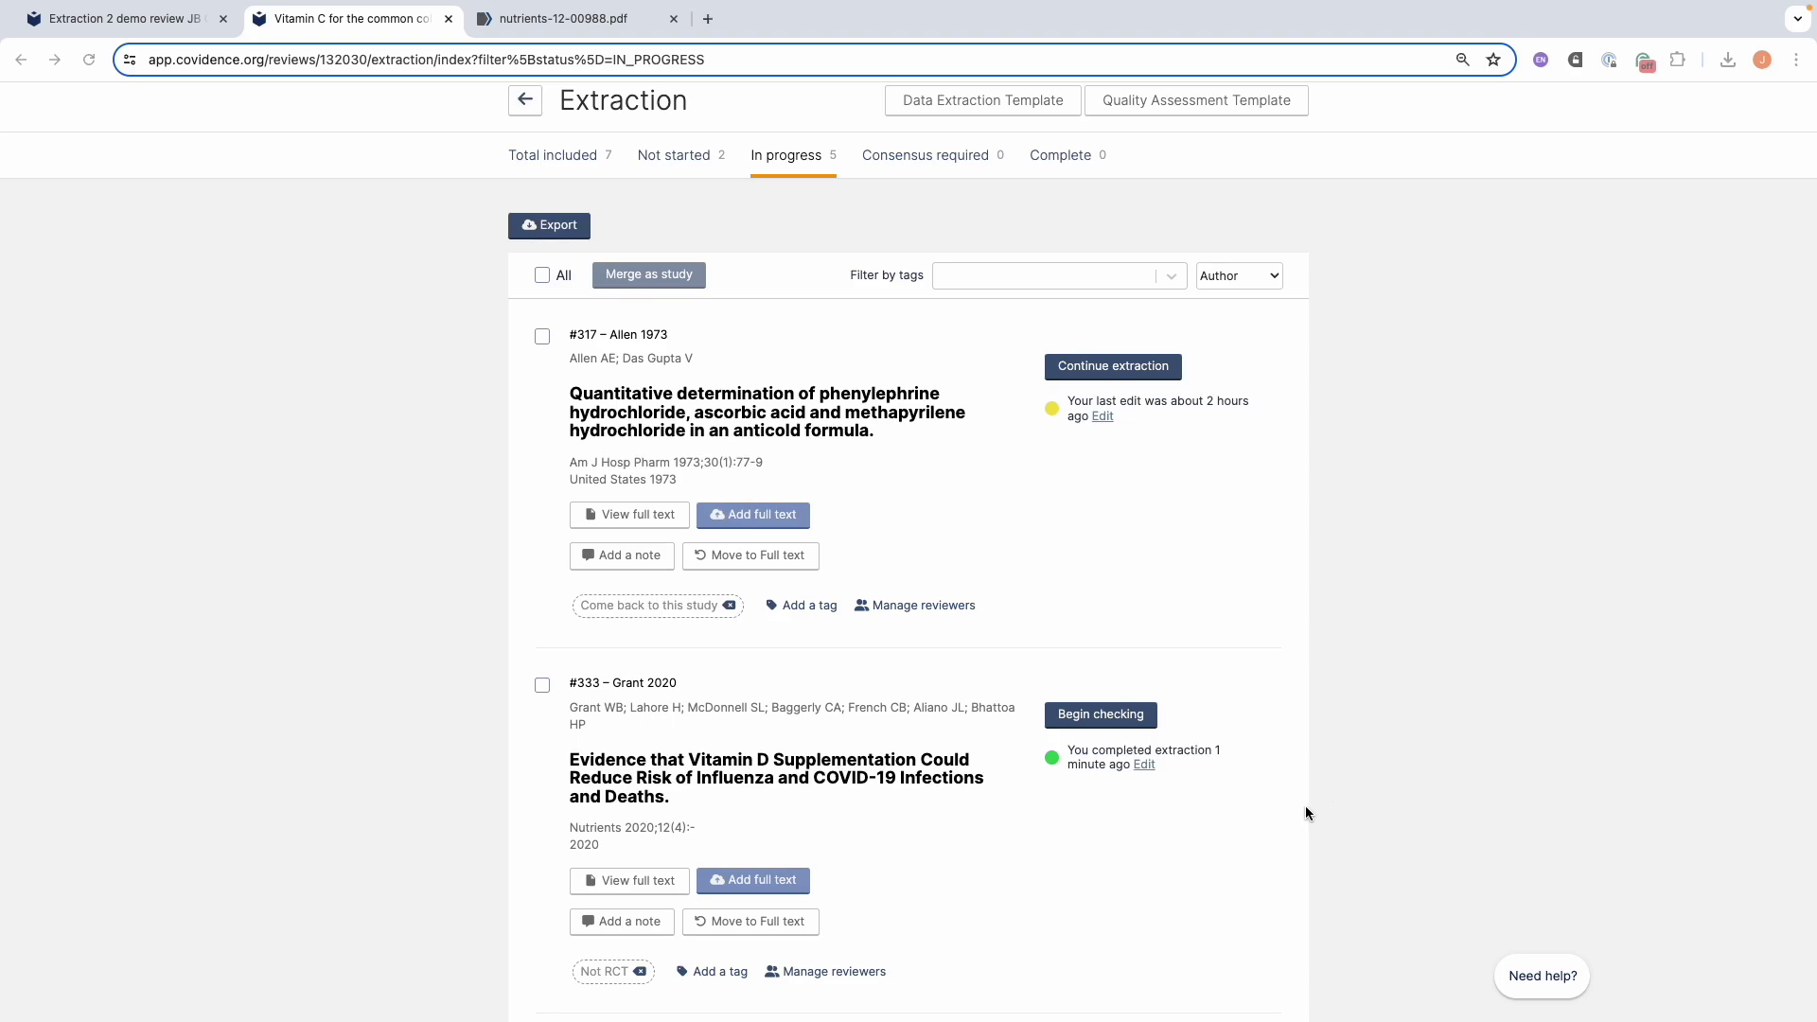
pyautogui.scroll(-3, 1140, 838)
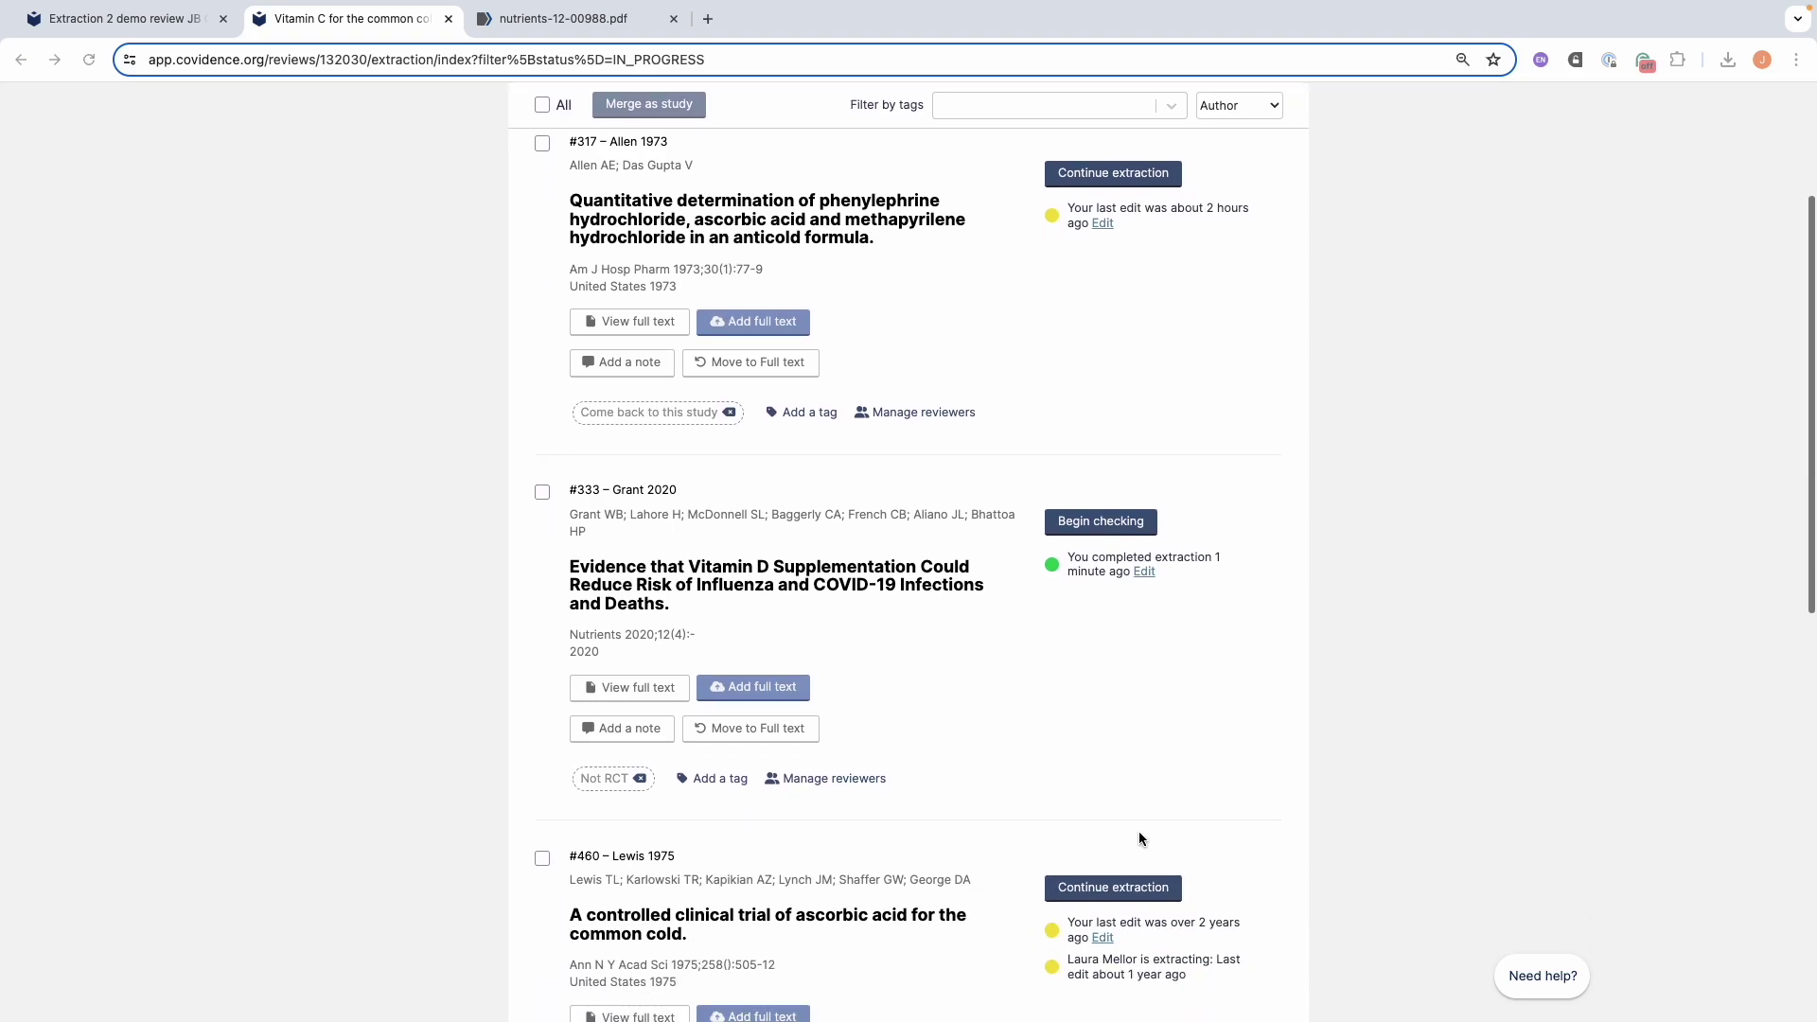
pyautogui.scroll(-6, 1140, 838)
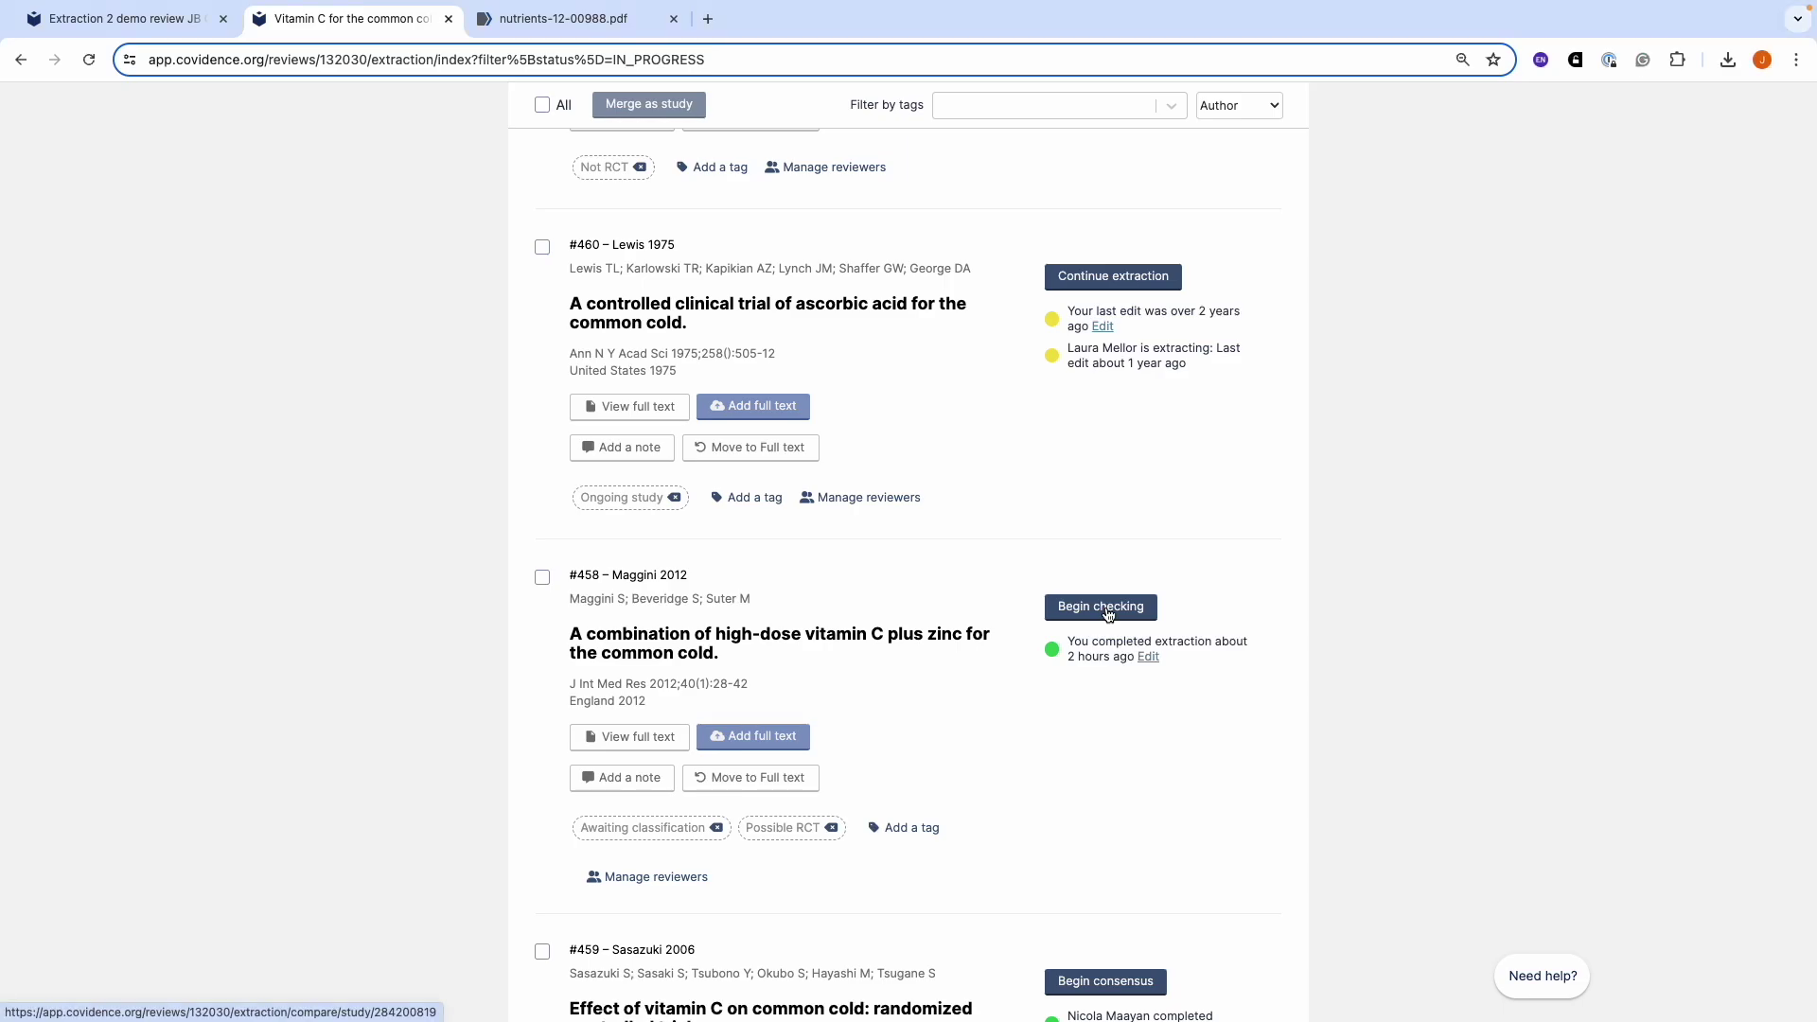
pyautogui.click(1109, 614)
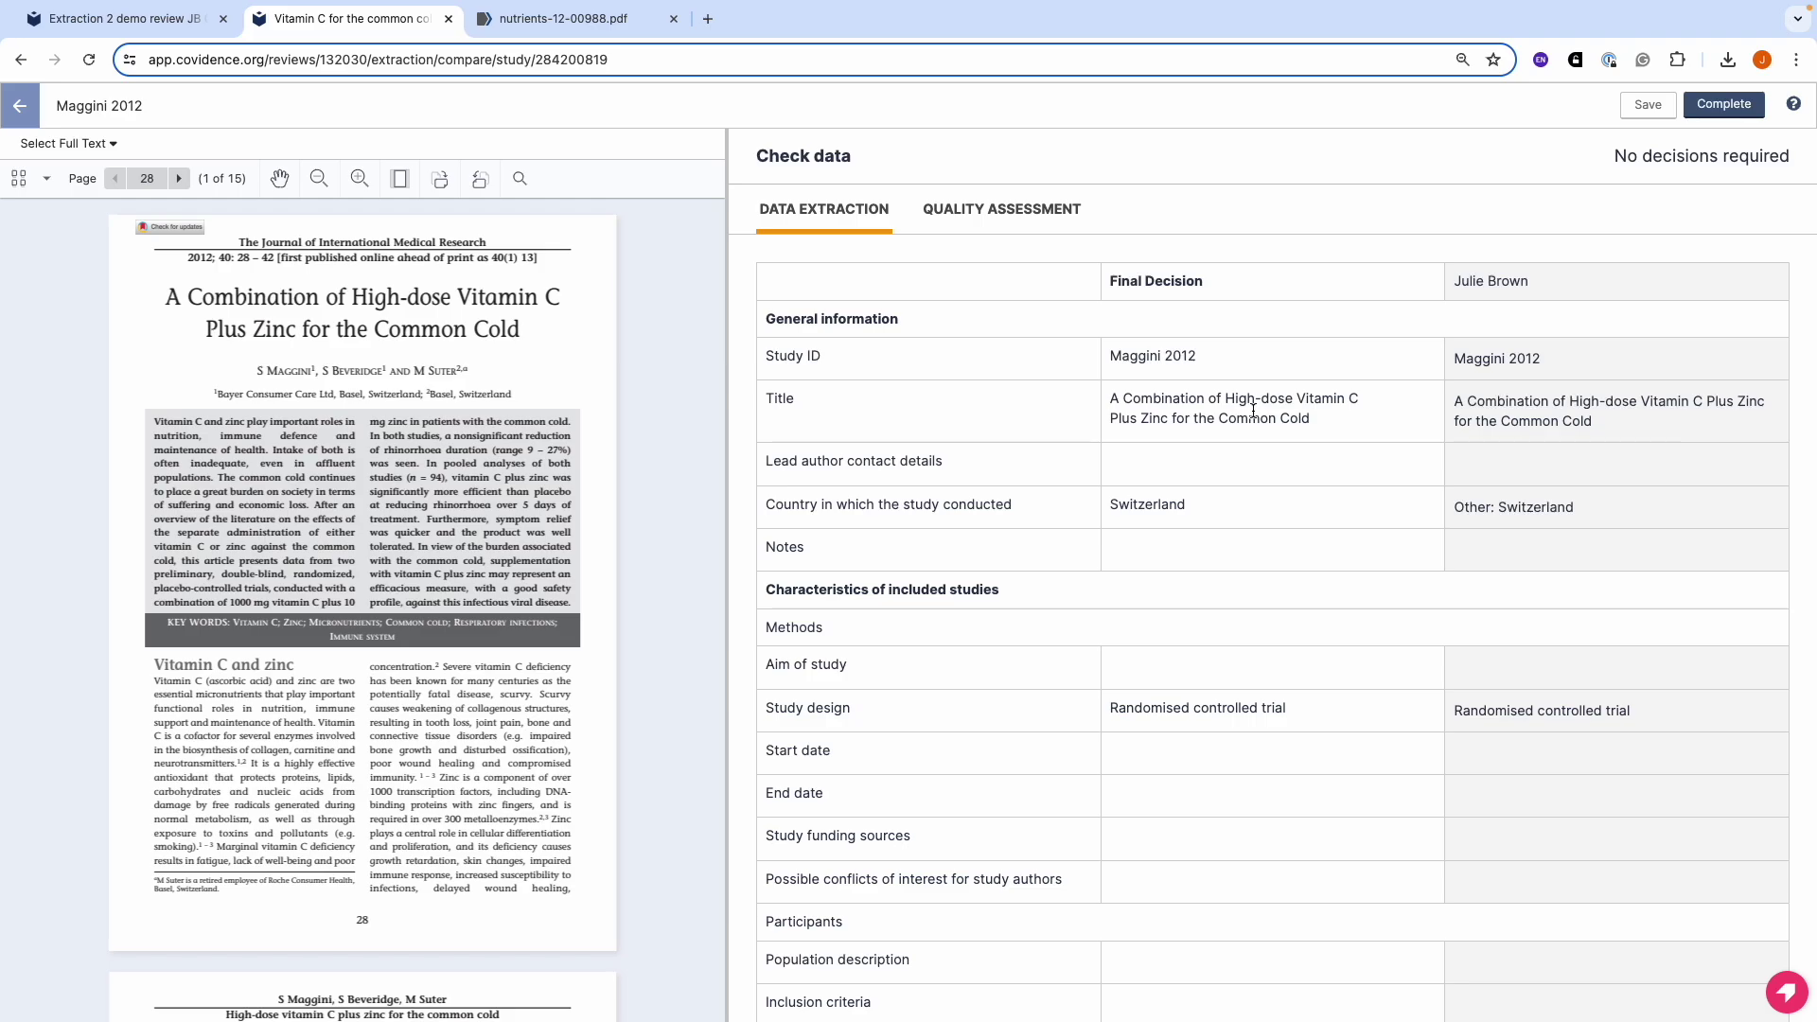
# Type Austria as final country, then take the reviewer's Switzerland as final instead
pyautogui.click(1200, 504)
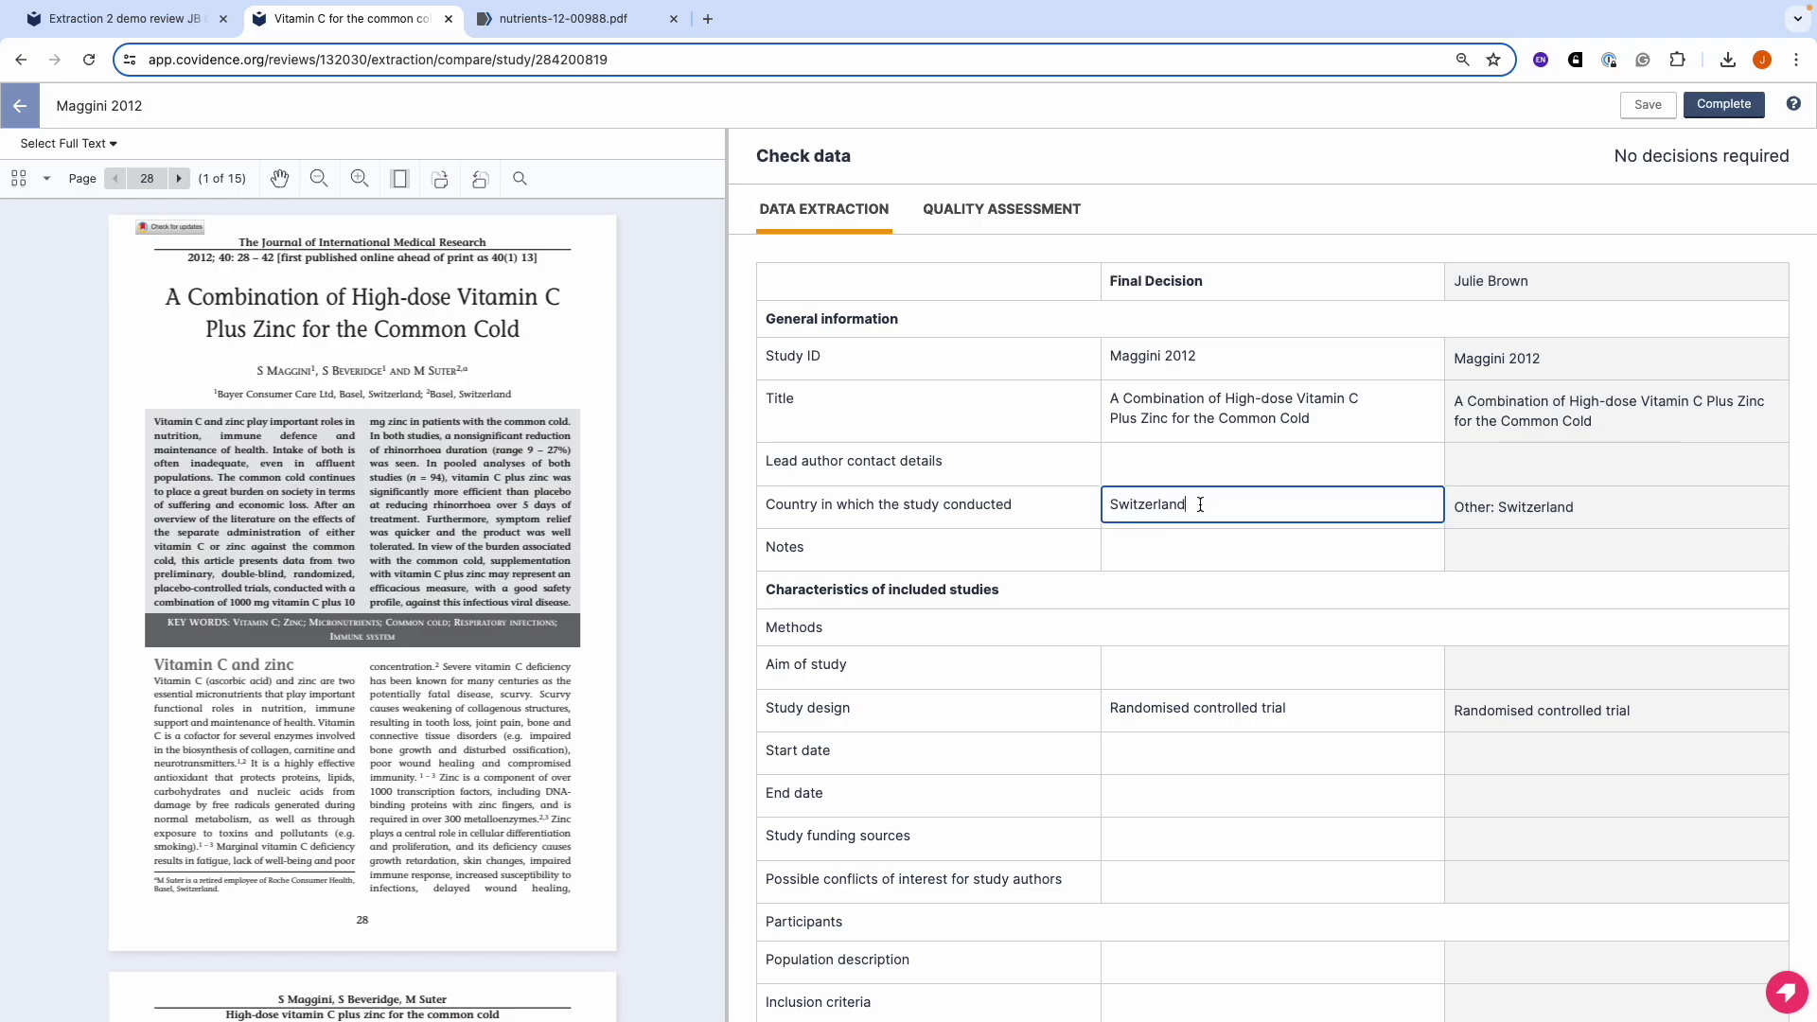
pyautogui.moveTo(1201, 504); pyautogui.dragTo(1104, 502)
pyautogui.write('Austria')
pyautogui.click(1175, 555)
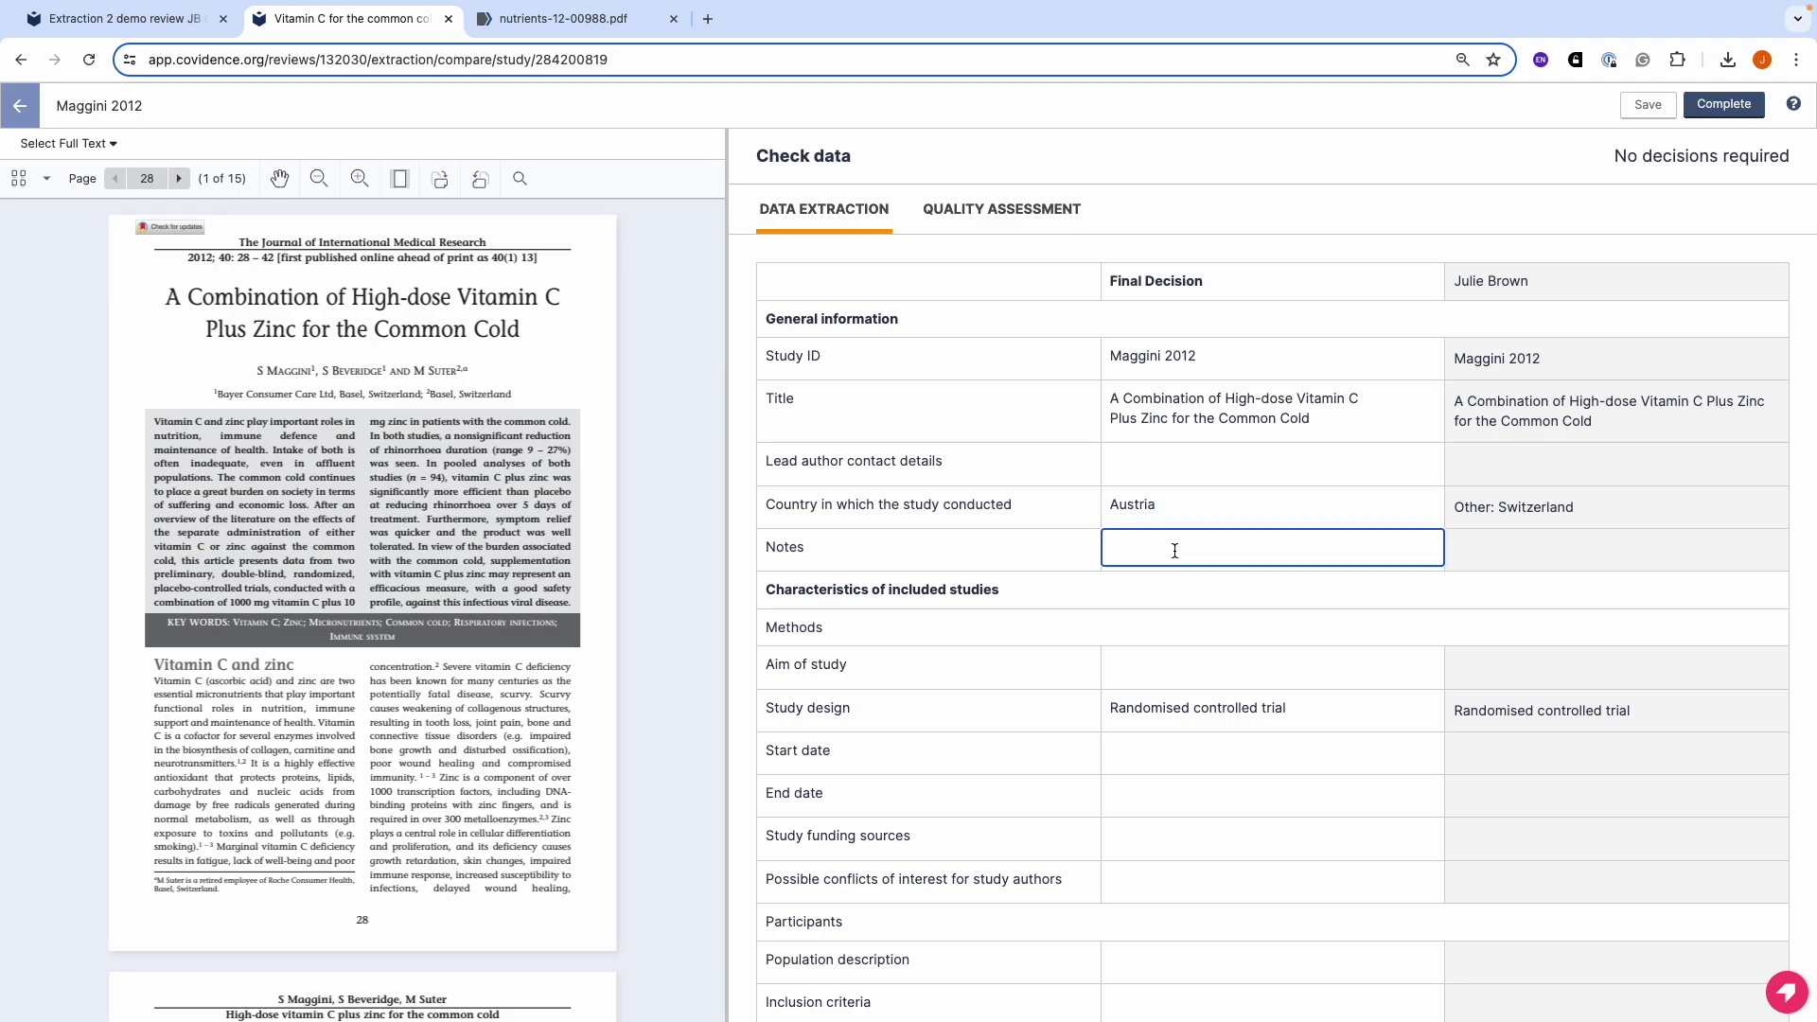
pyautogui.click(1559, 511)
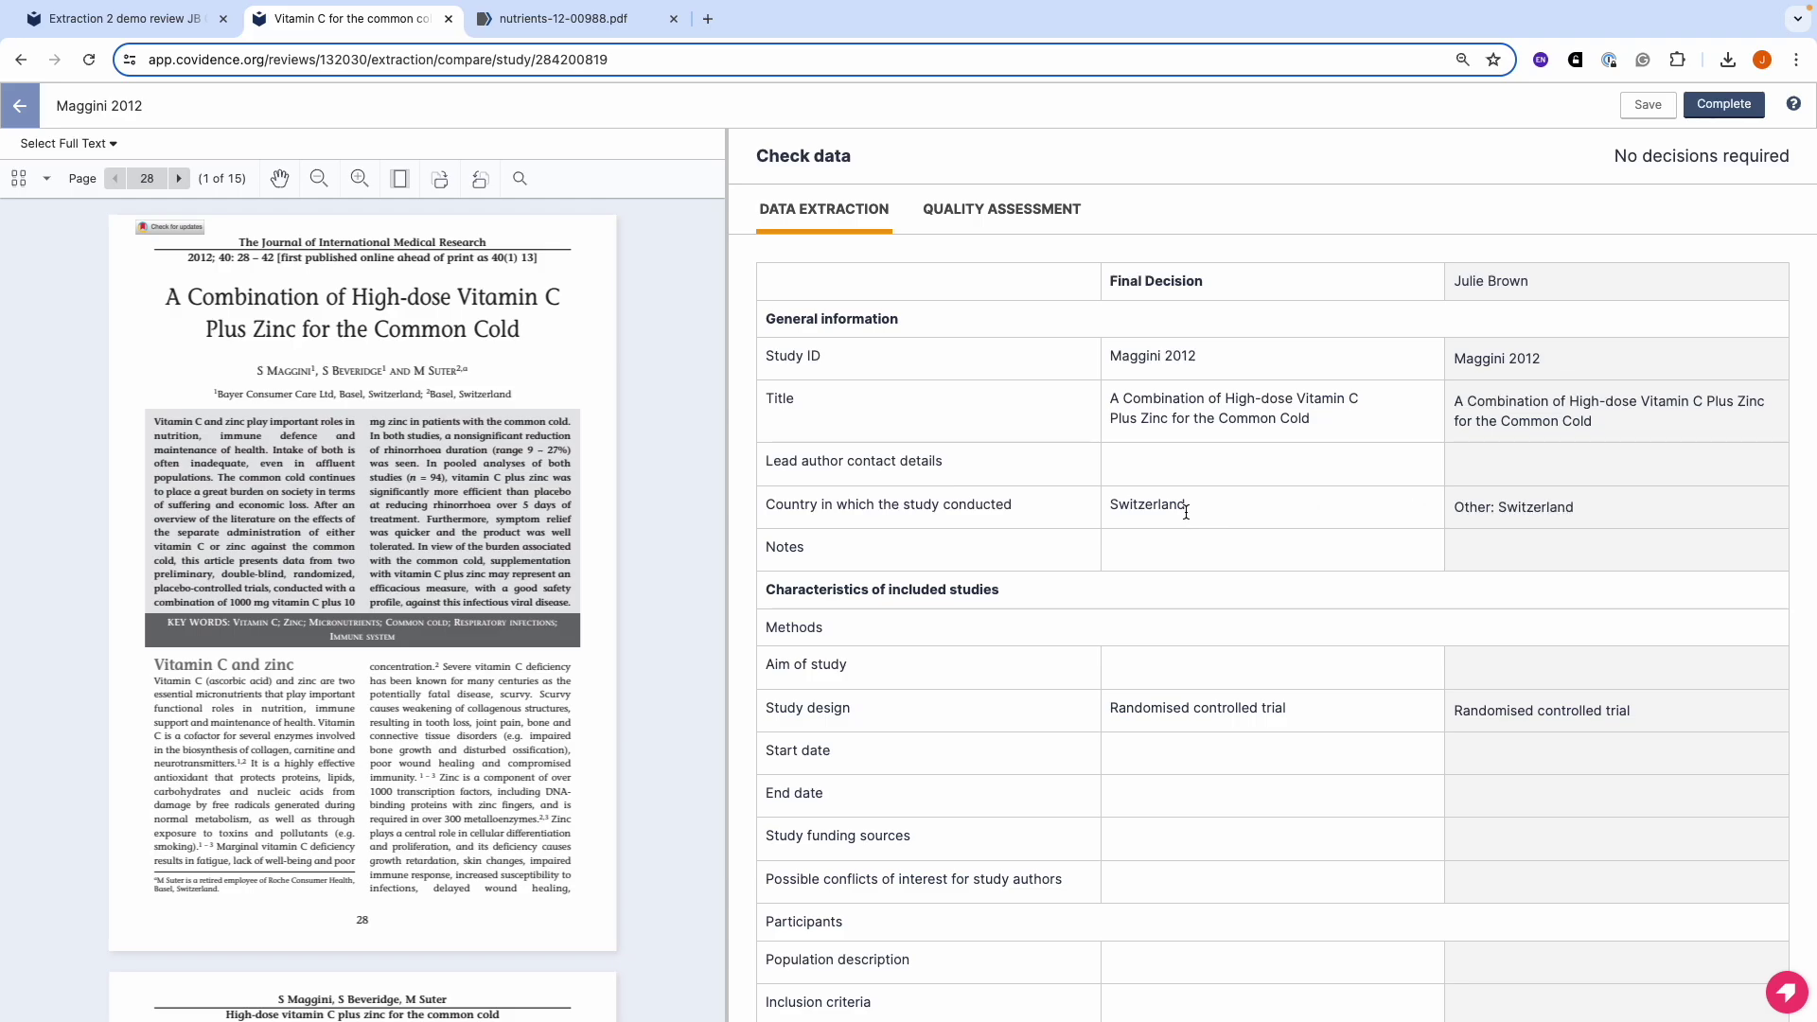
# Save the checked data, mark Maggini 2012's check complete, and list completed studies
pyautogui.click(1648, 106)
pyautogui.click(1724, 106)
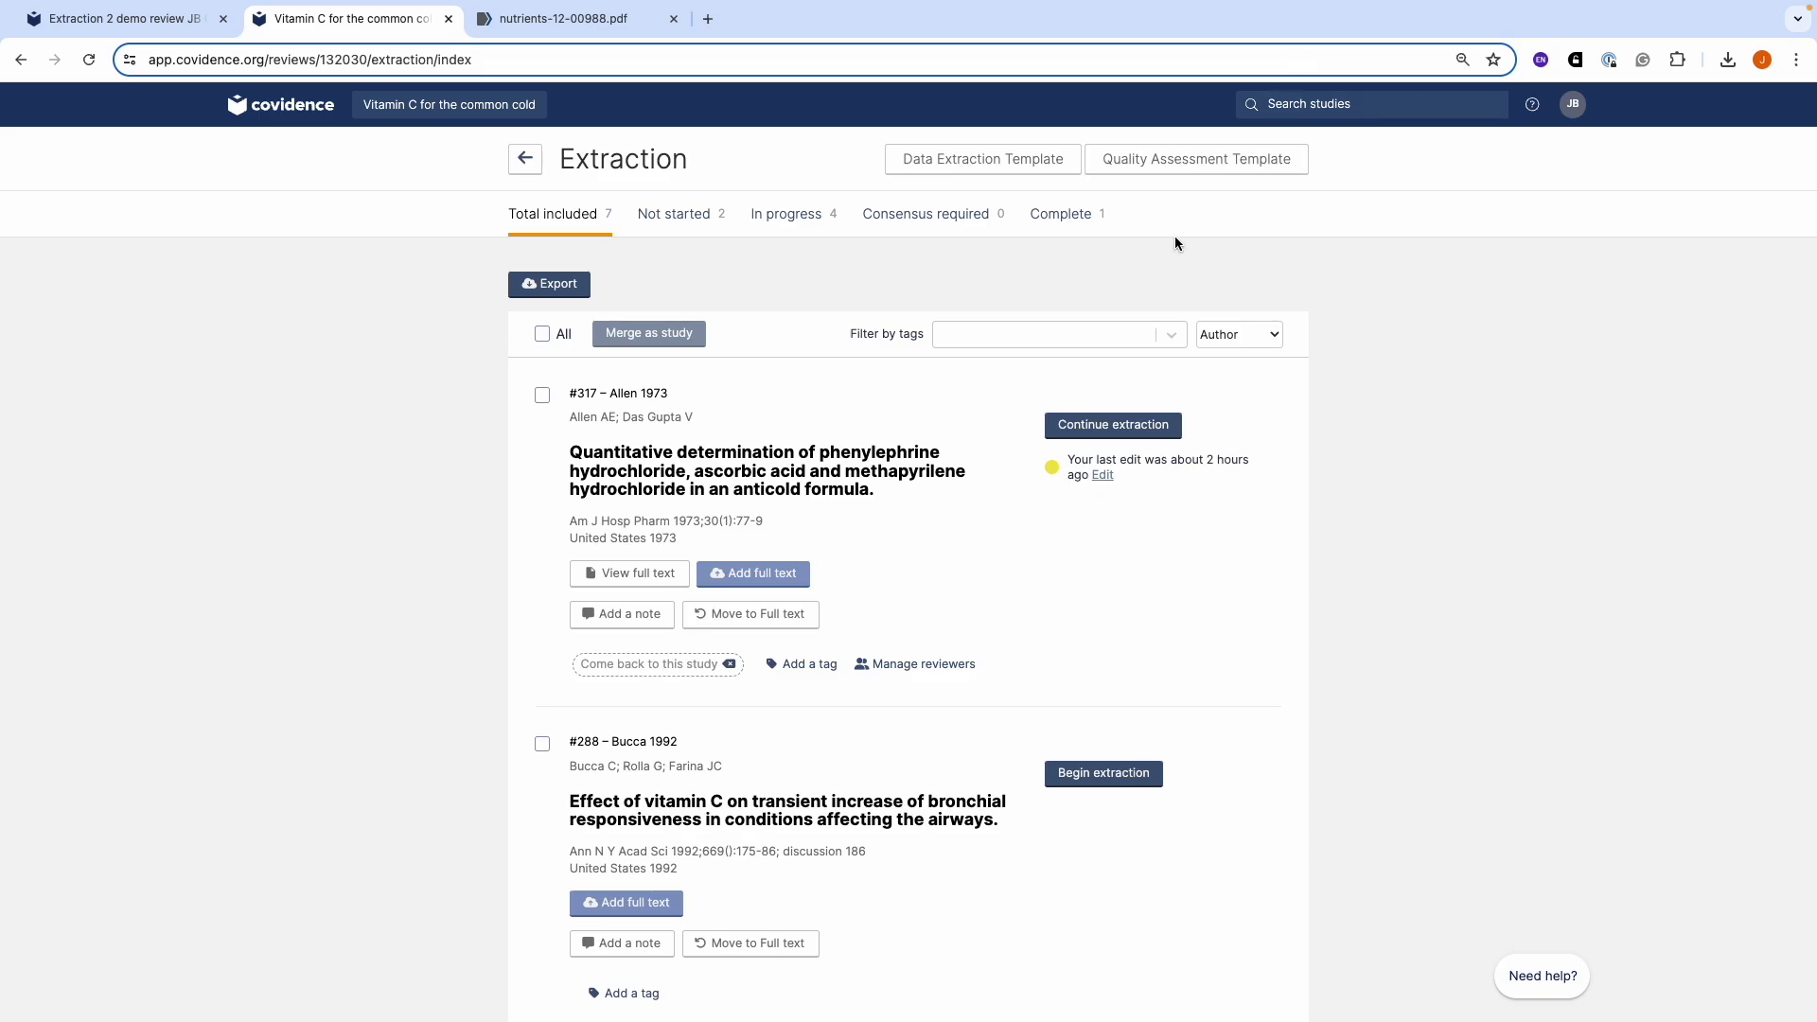
pyautogui.click(1058, 221)
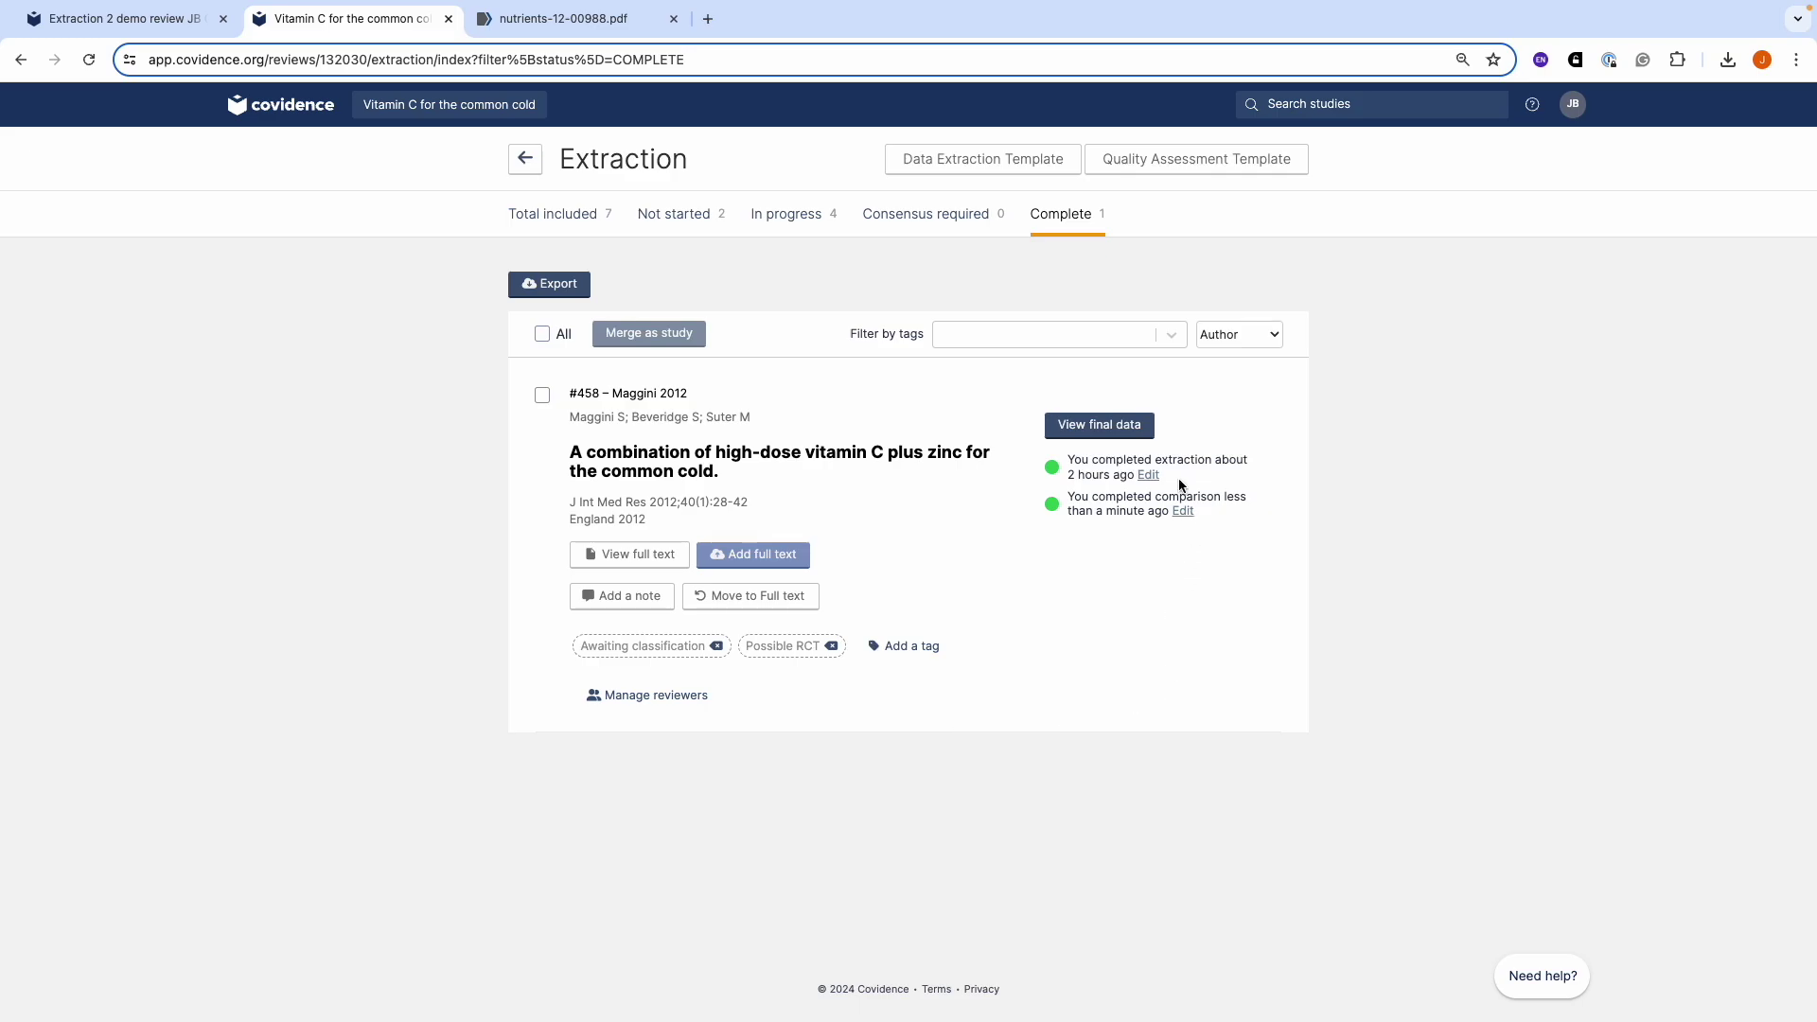
# View Maggini 2012's final data, then go back to the review summary
pyautogui.click(1097, 426)
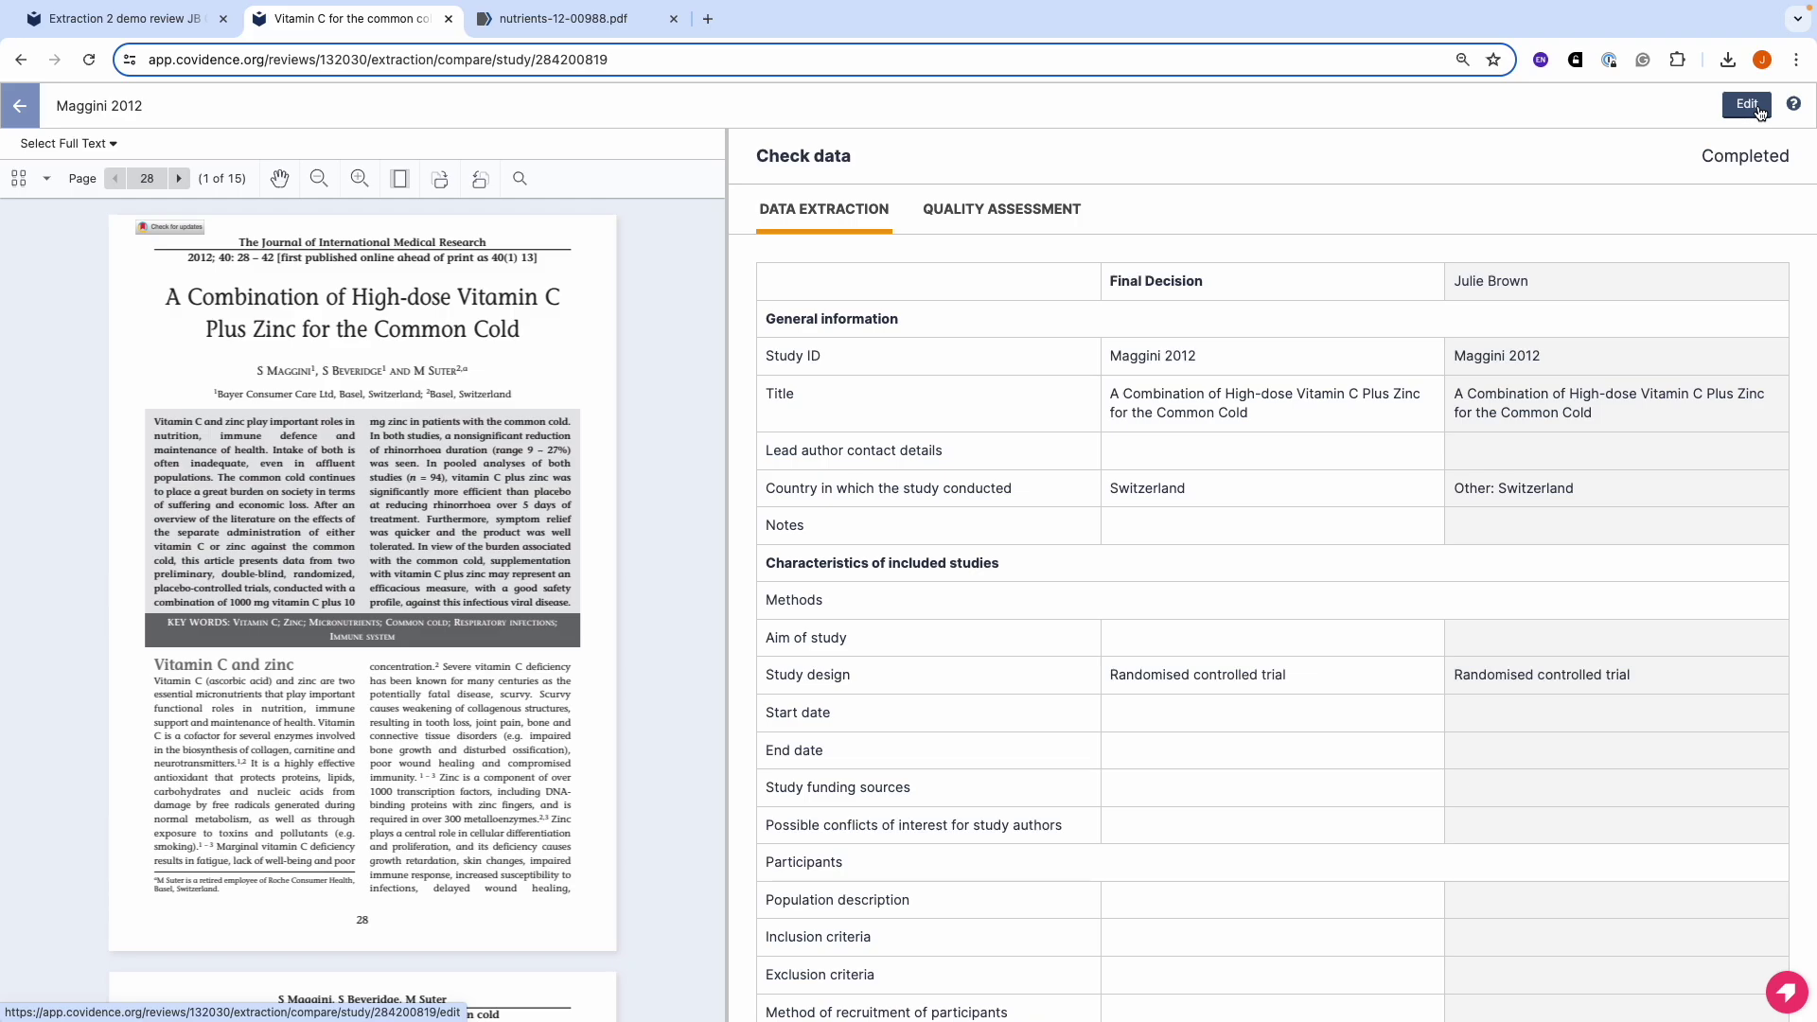
pyautogui.click(1758, 110)
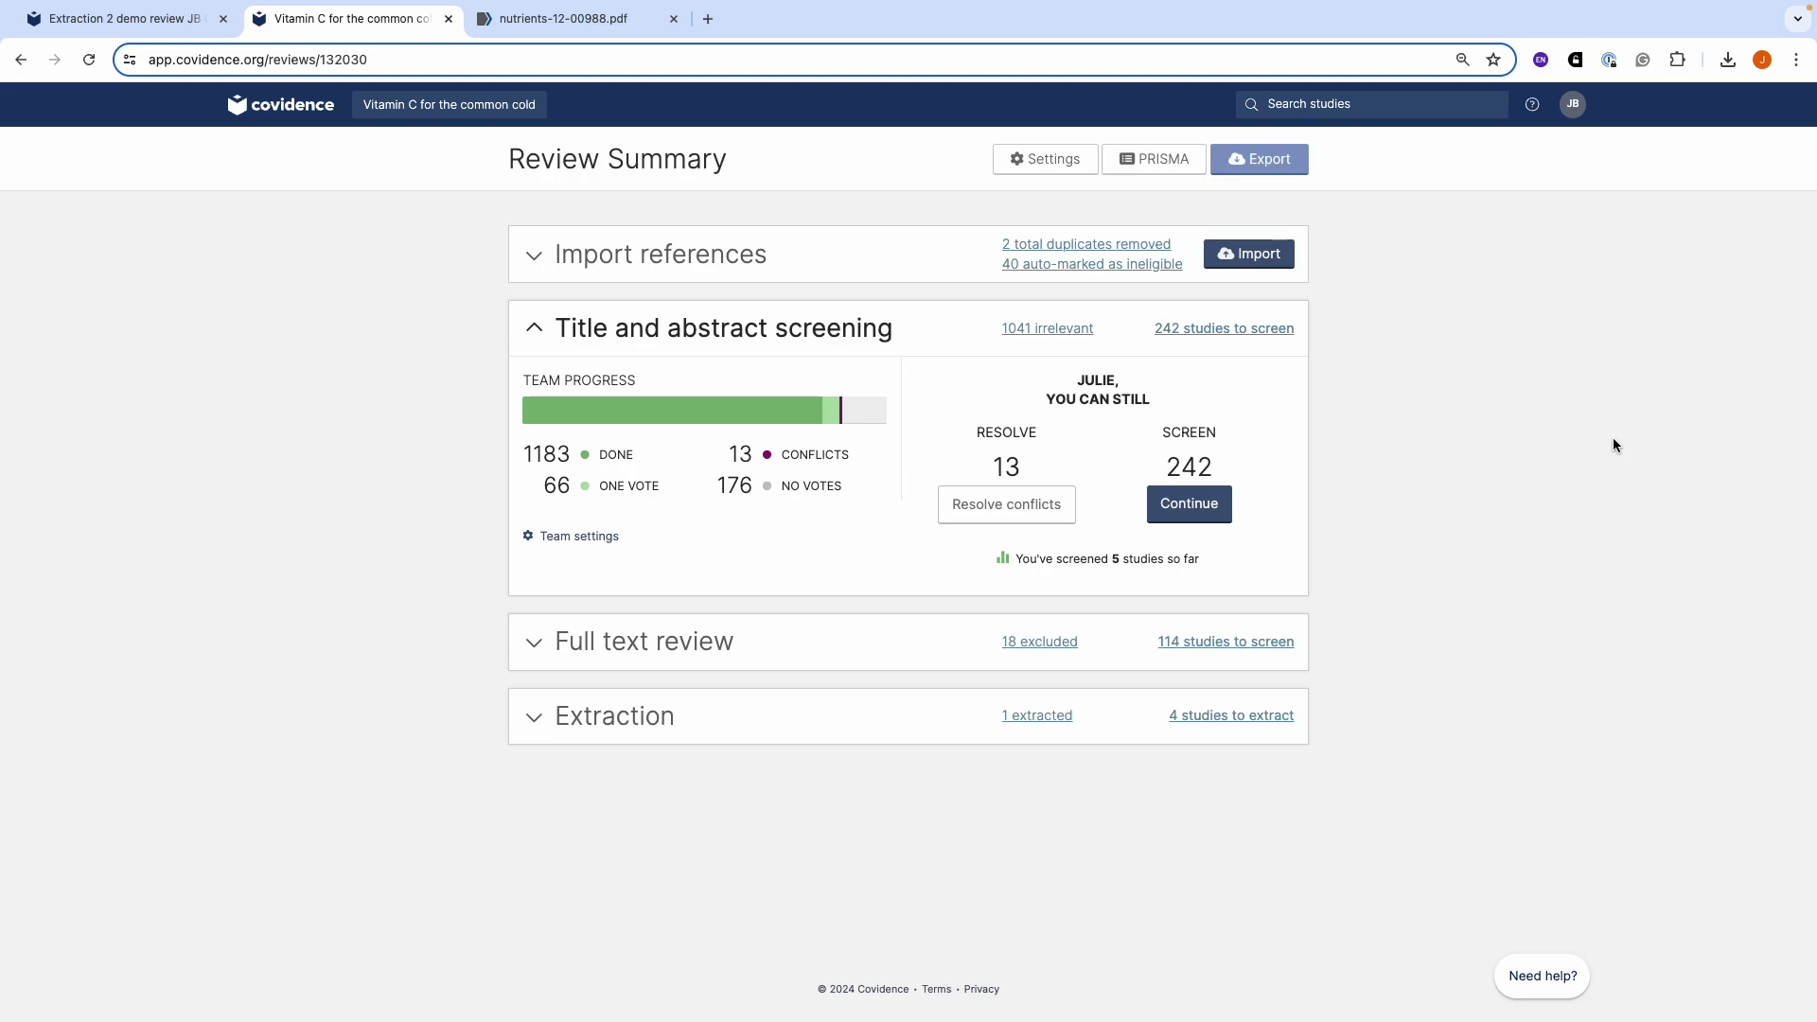
# Keep 'Data extraction consensus only (default)' as the extraction export and prepare the file
pyautogui.click(1283, 167)
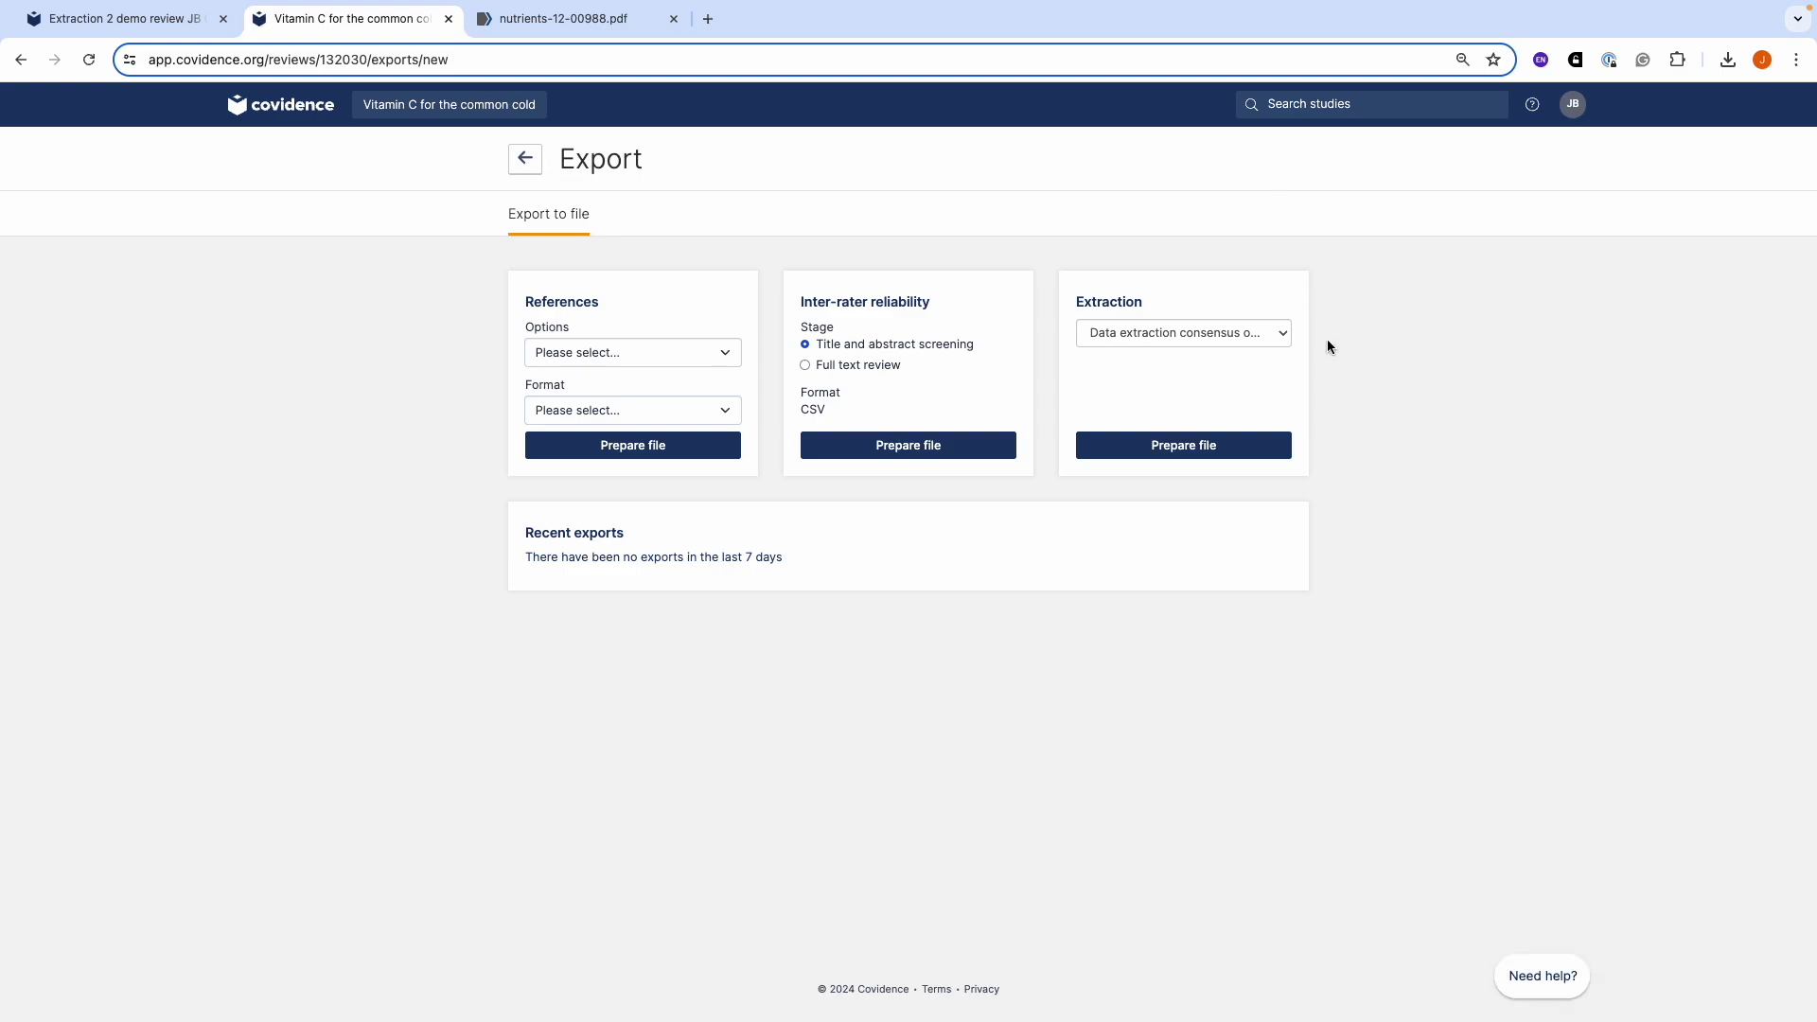
pyautogui.click(1265, 339)
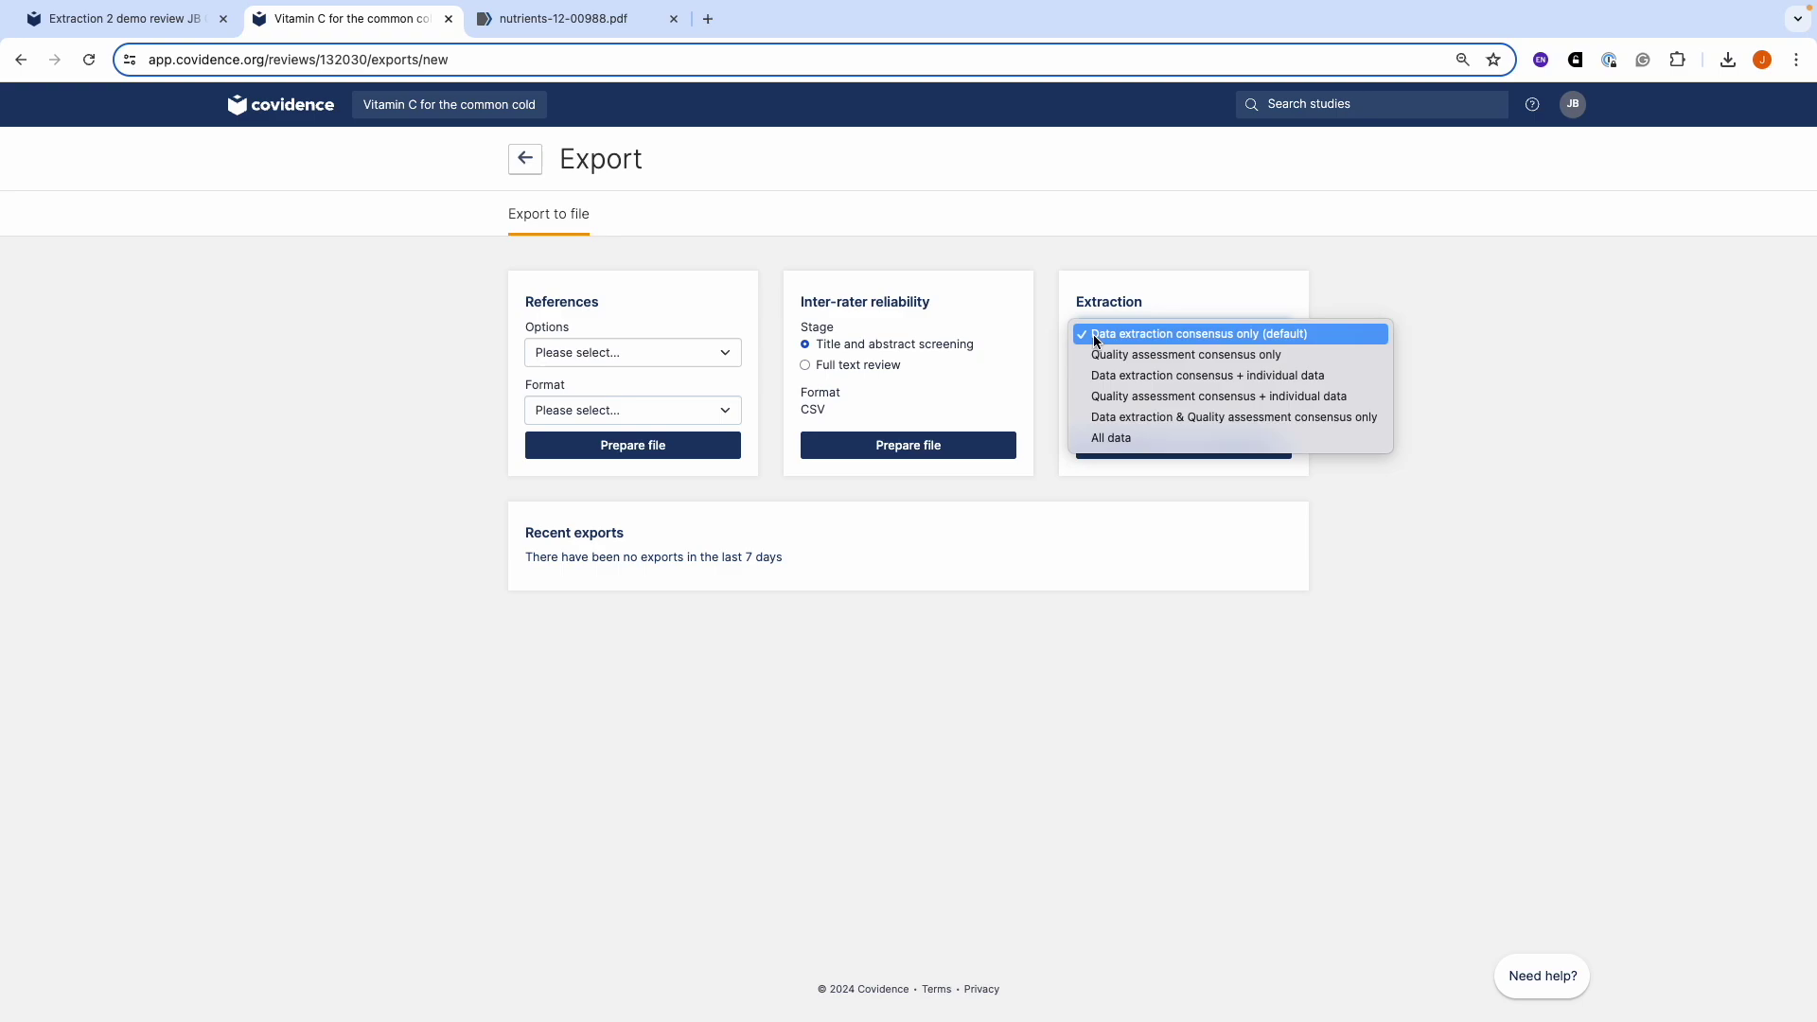
pyautogui.click(1232, 336)
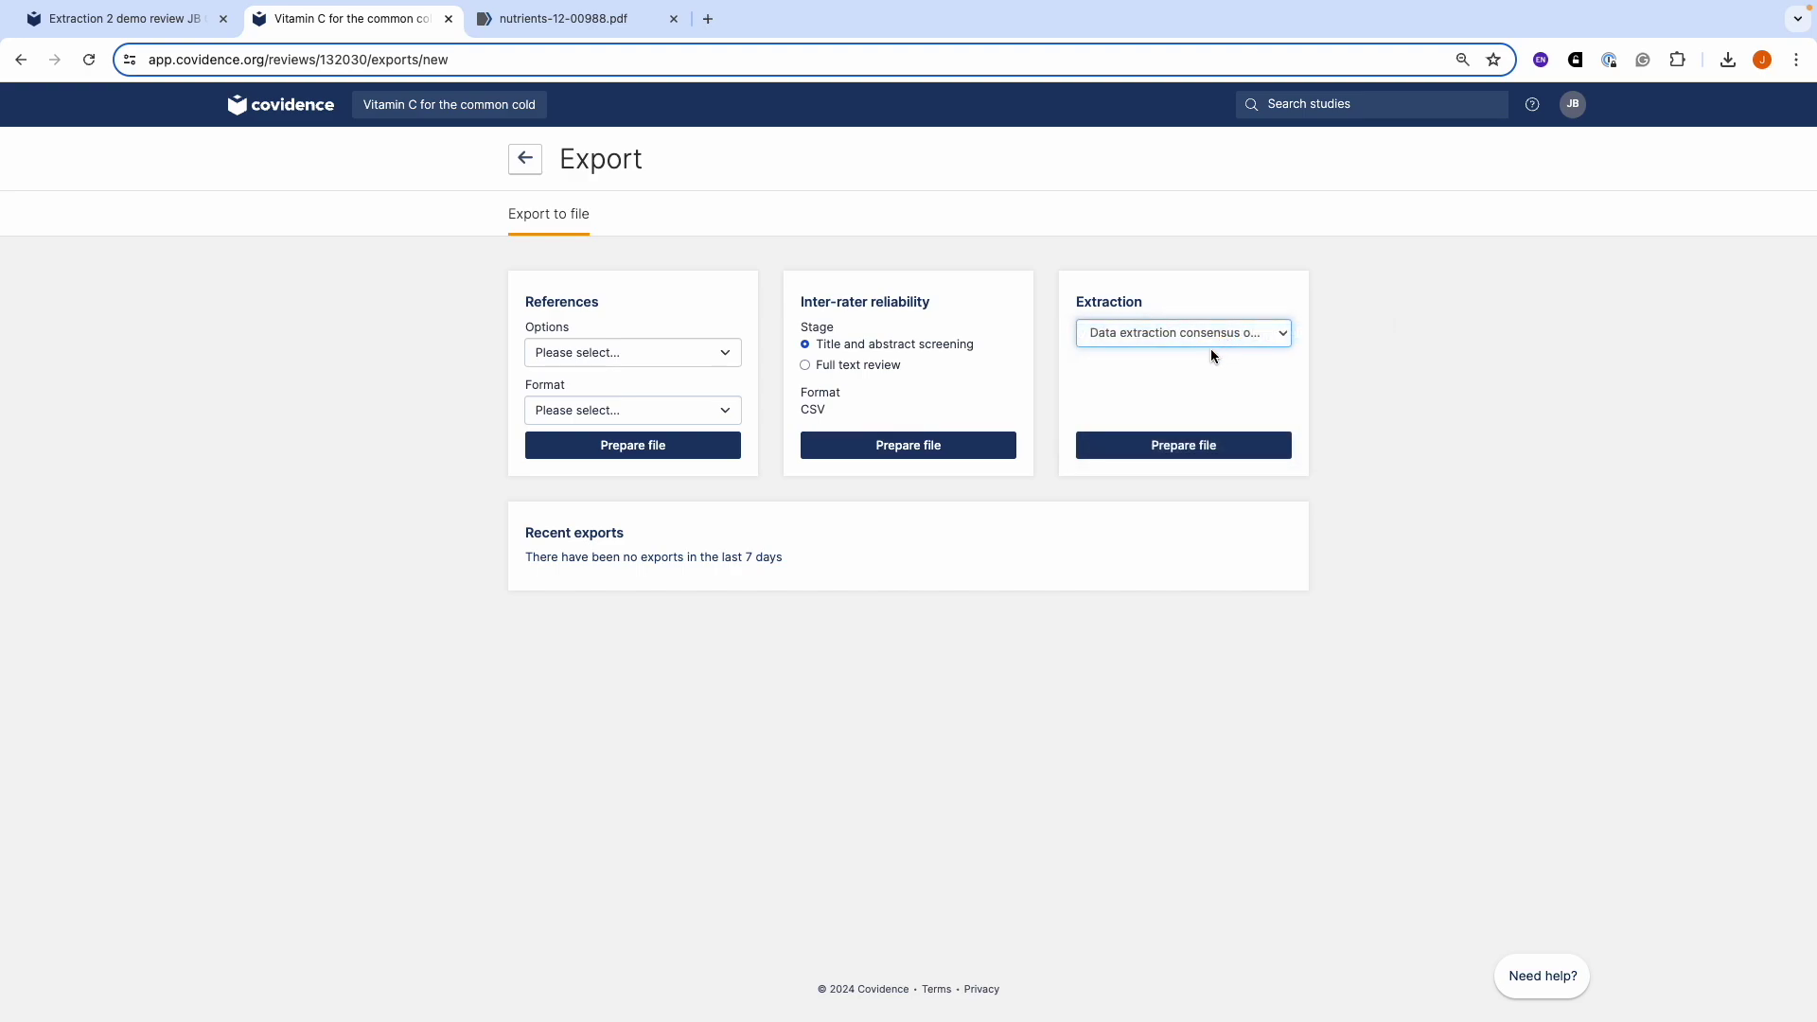
pyautogui.click(1216, 451)
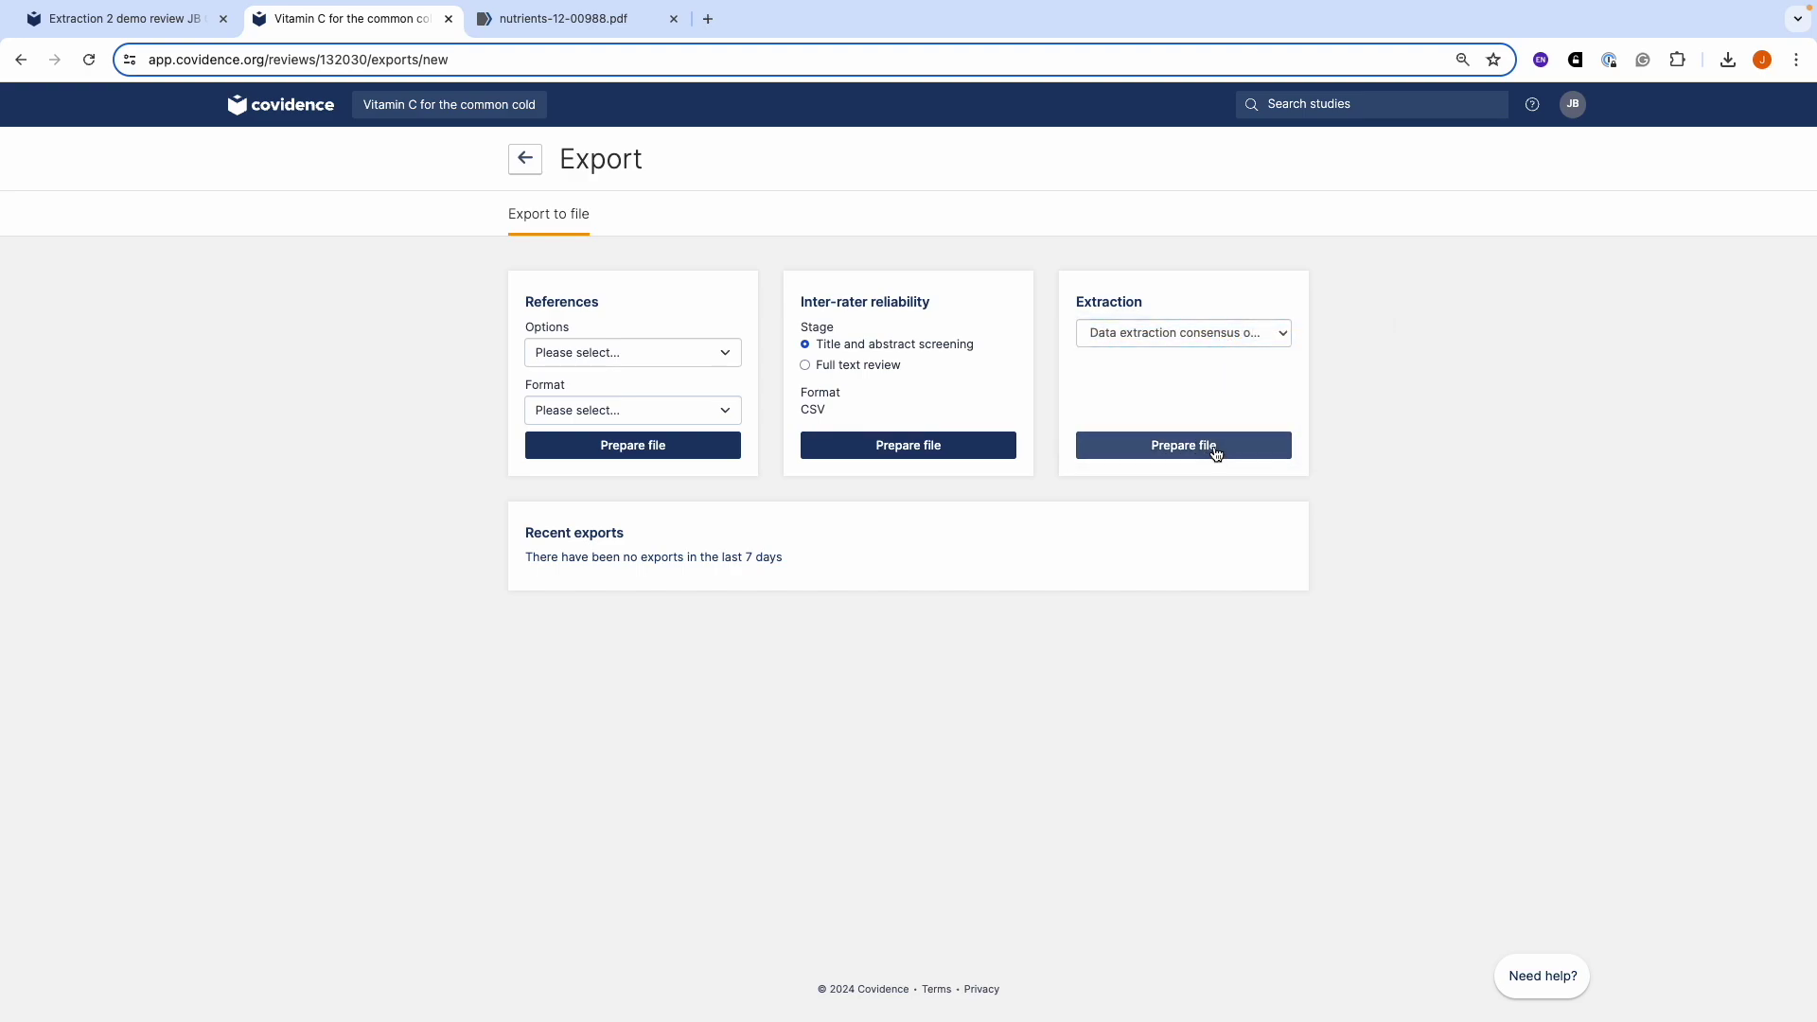